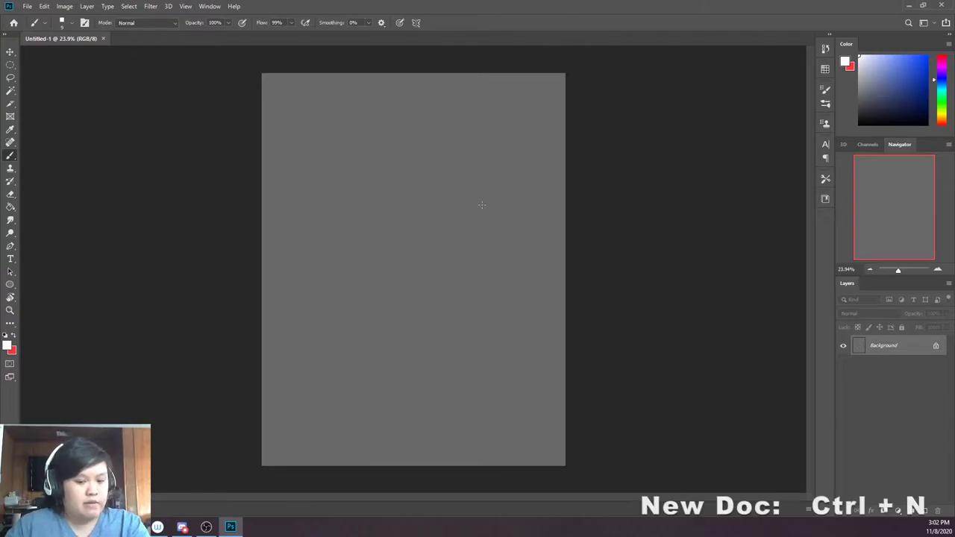
# Create a new 8.5 x 11 inch portrait document at 300 pixels/inch in RGB Color with a white background
pyautogui.hotkey('ctrl', 'n')
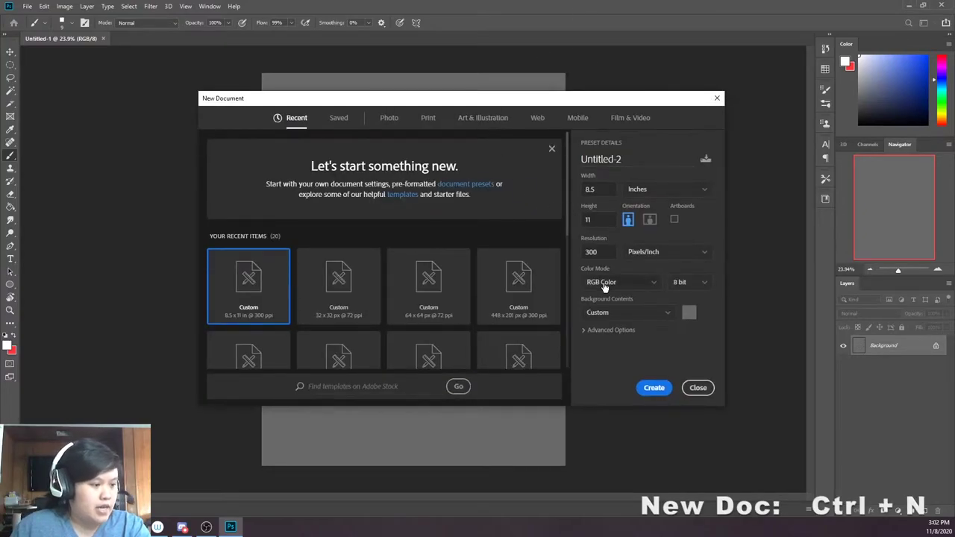
pyautogui.click(606, 312)
pyautogui.click(606, 332)
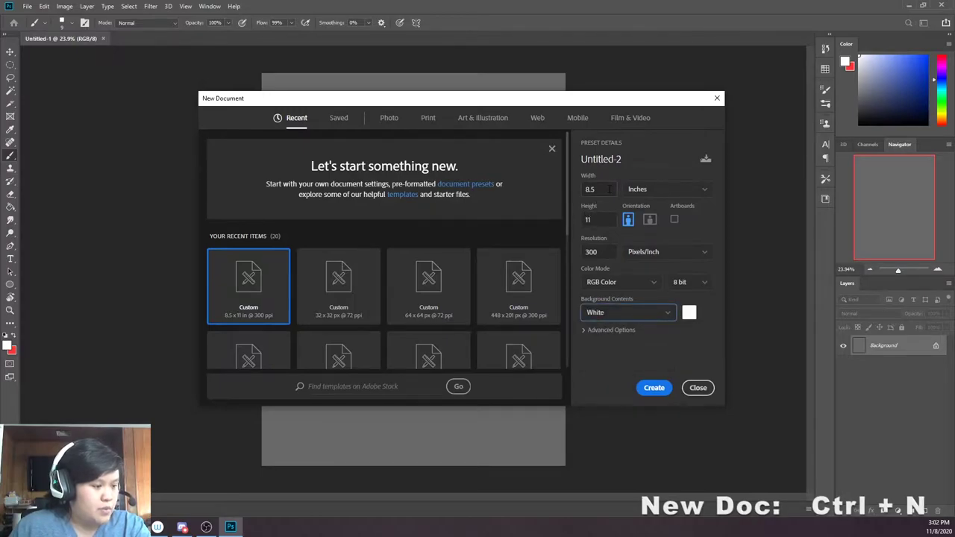
pyautogui.click(600, 189)
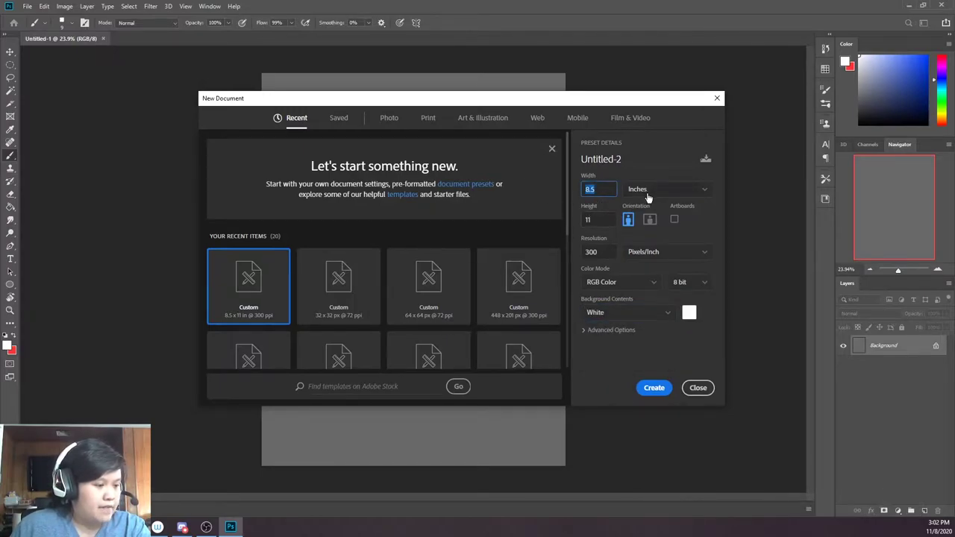
pyautogui.click(598, 220)
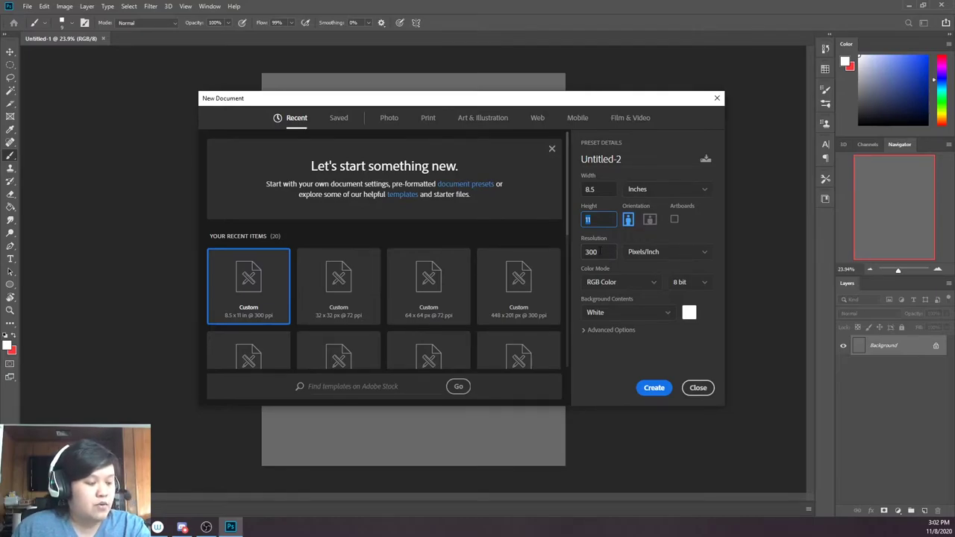
pyautogui.click(655, 389)
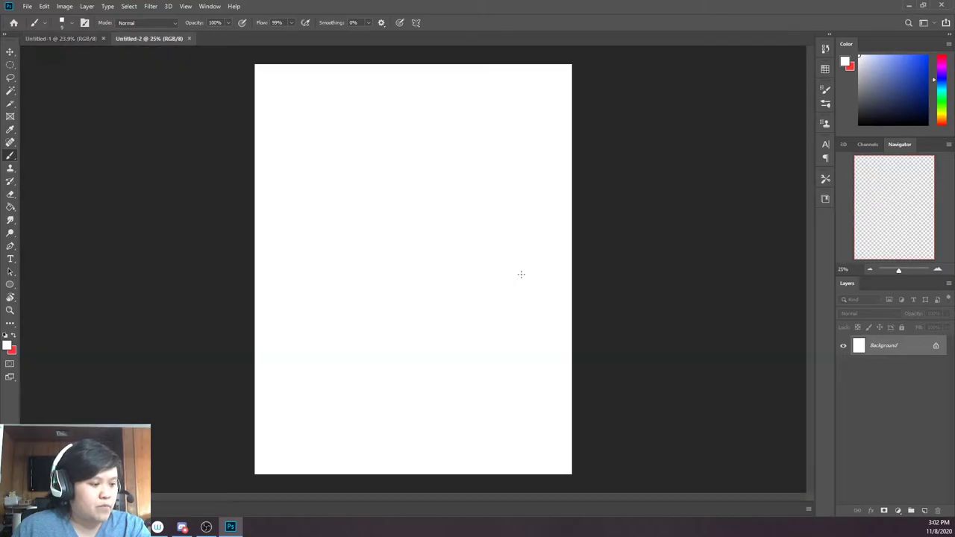
# Add a new empty layer above the Background and activate the Brush tool
pyautogui.click(923, 511)
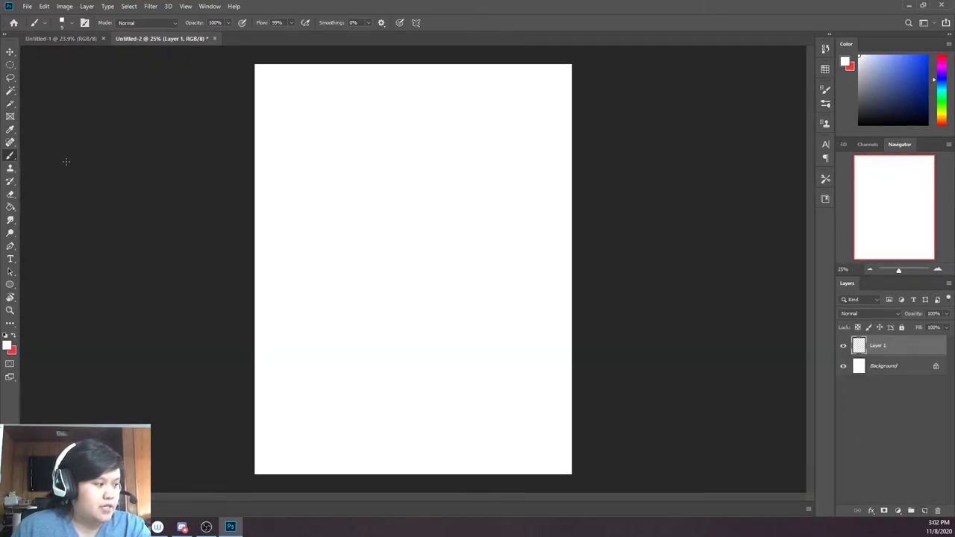
pyautogui.rightClick(10, 157)
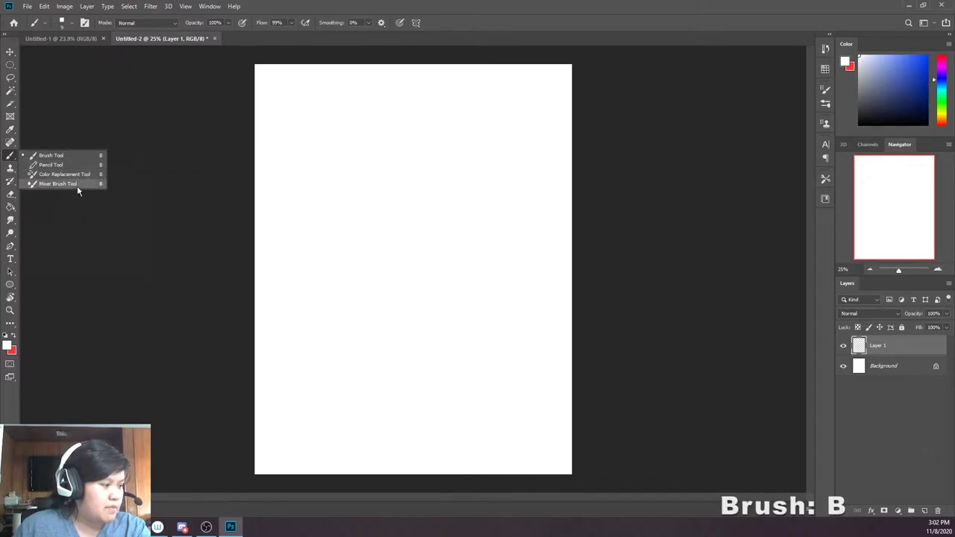
pyautogui.click(52, 157)
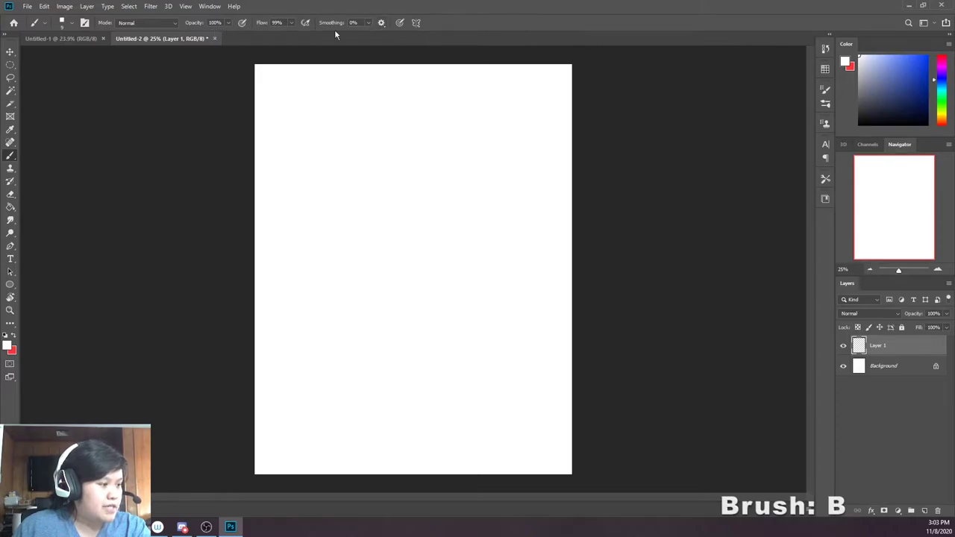
# Open the brush presets and collapse the expanded brush groups, including MB Starter Pack
pyautogui.click(43, 24)
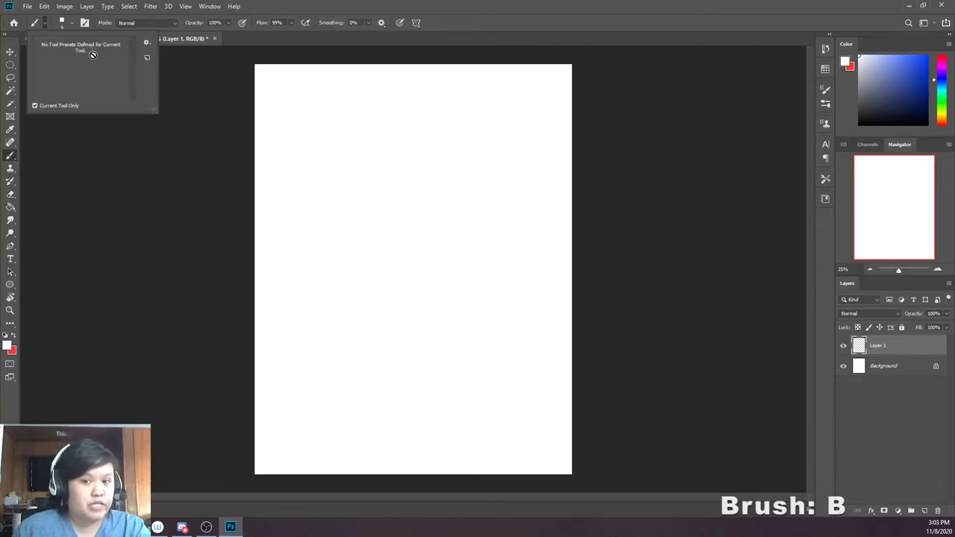
pyautogui.click(67, 23)
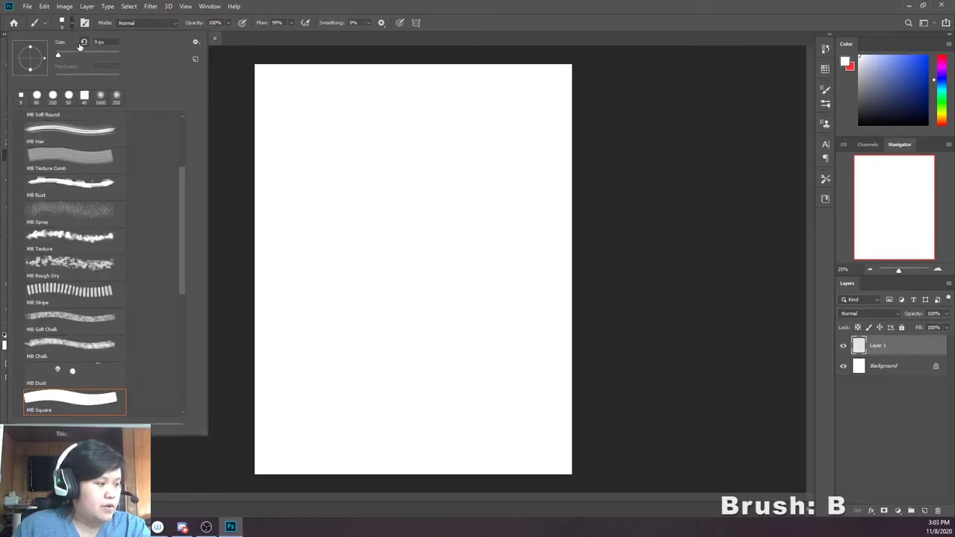
pyautogui.moveTo(181, 222); pyautogui.dragTo(183, 158)
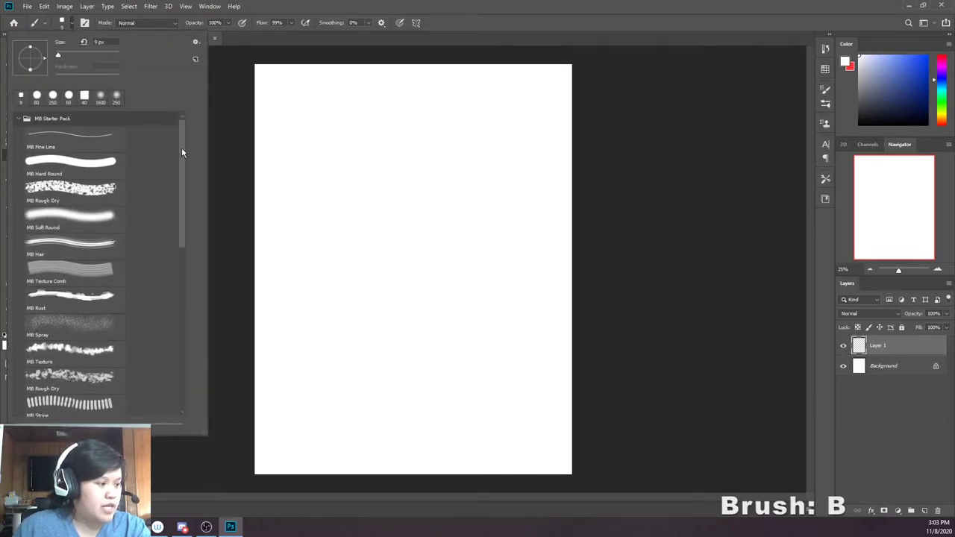
pyautogui.click(18, 120)
pyautogui.click(18, 147)
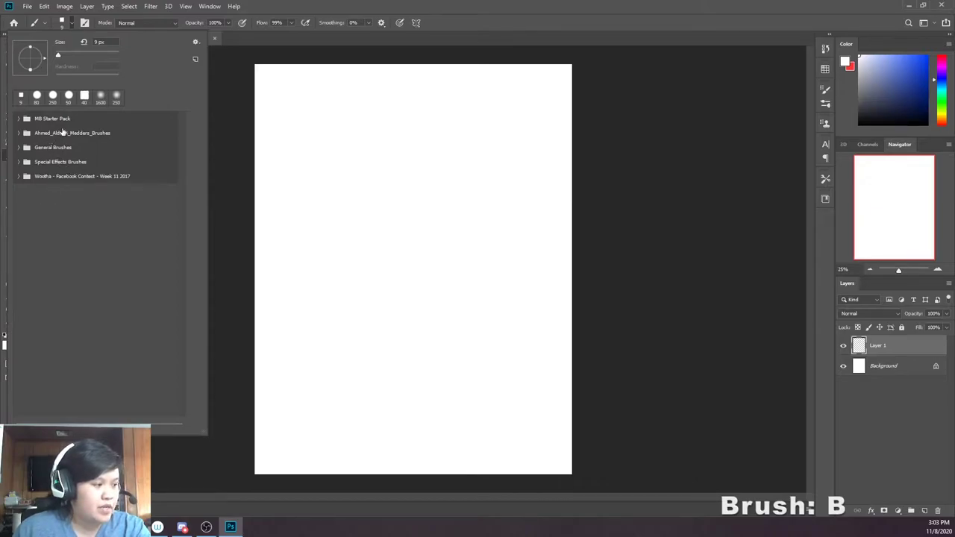
# Choose the Hard Round brush from the General Brushes group
pyautogui.click(79, 171)
pyautogui.click(64, 149)
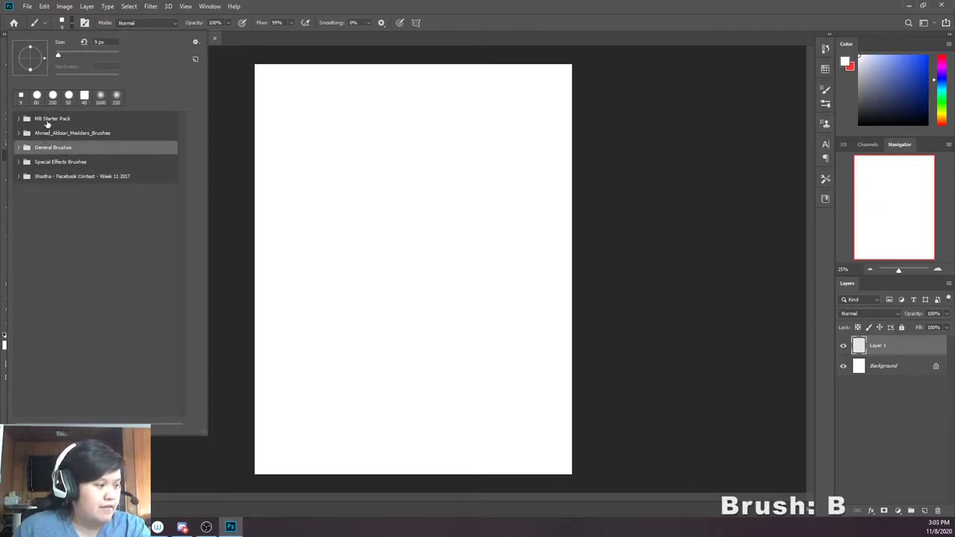
pyautogui.click(47, 122)
pyautogui.click(55, 148)
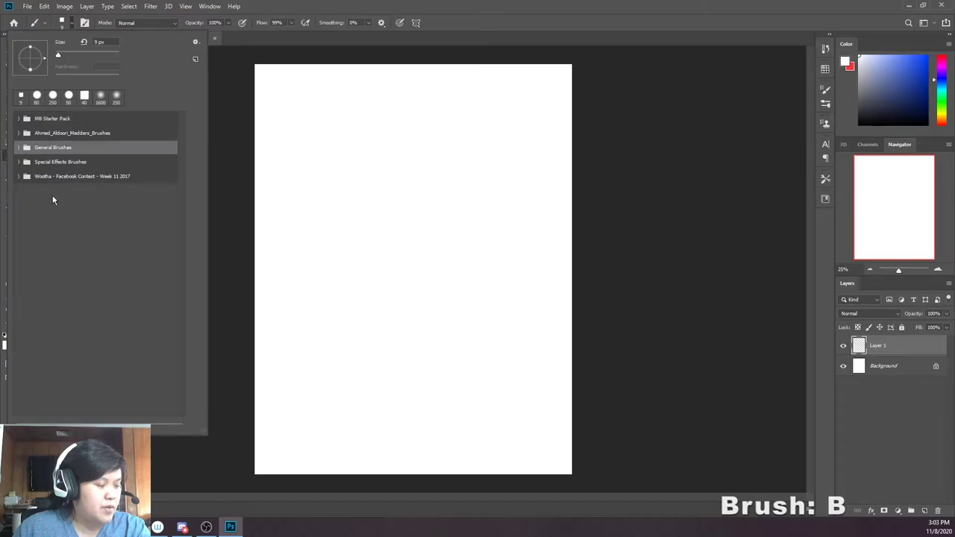
pyautogui.click(14, 149)
pyautogui.click(87, 165)
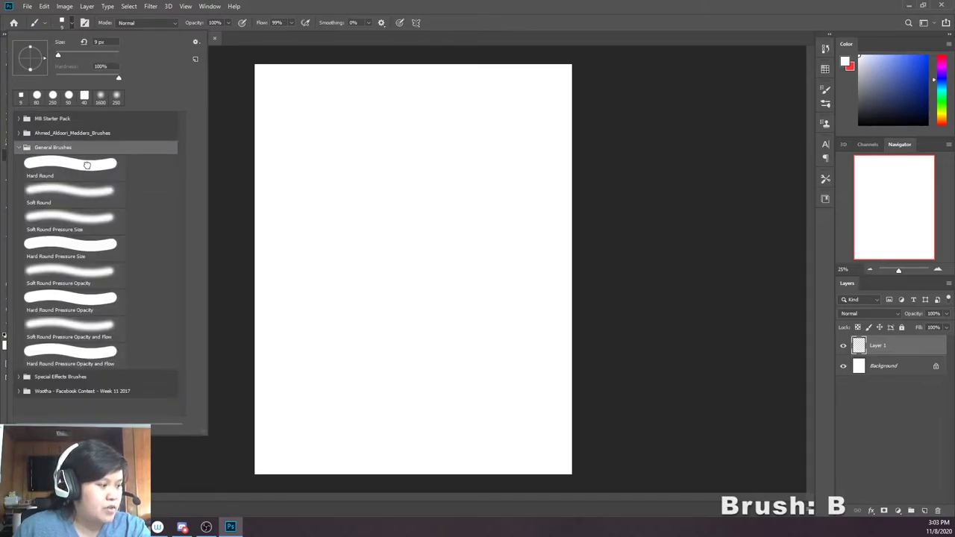
pyautogui.click(553, 163)
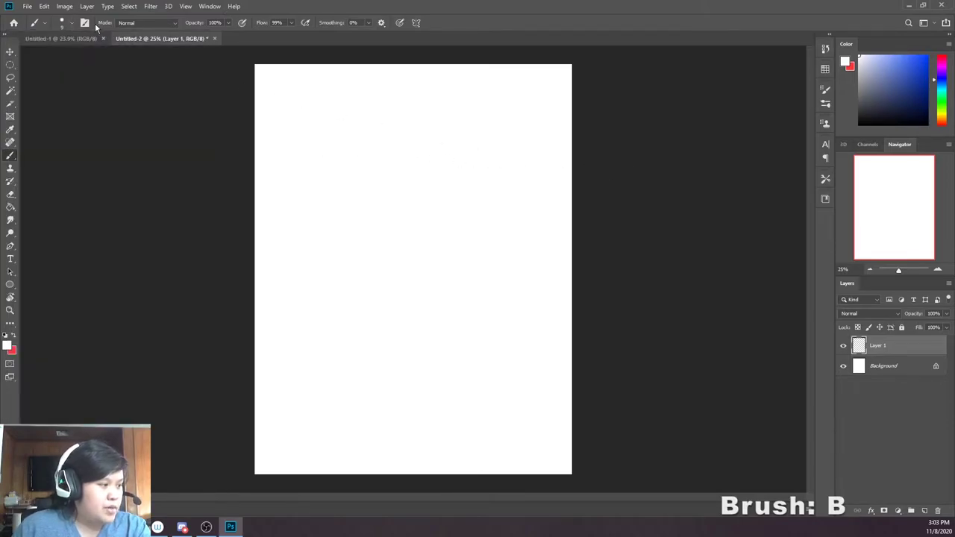
# Keep the brush mode at Normal, set the foreground colour to black and scribble a test line on Layer 1
pyautogui.click(174, 25)
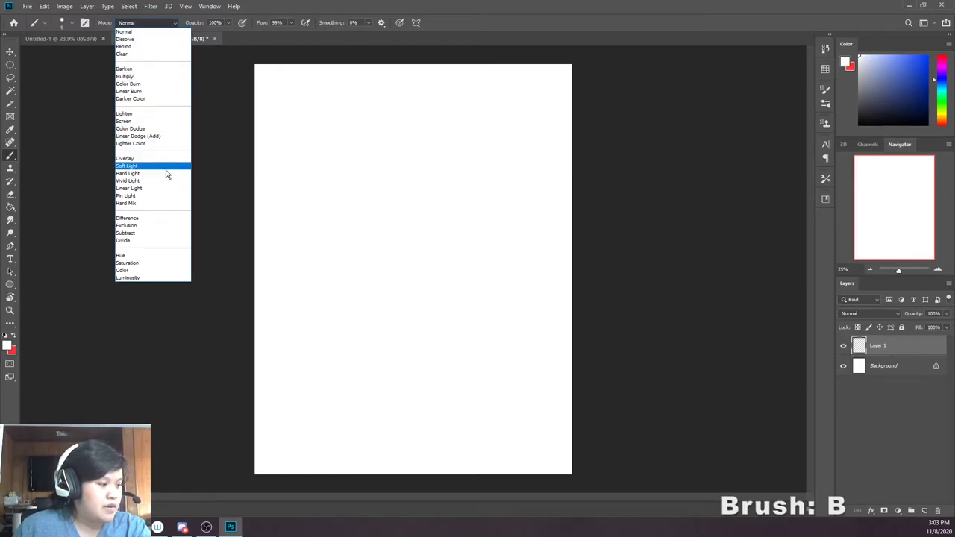
pyautogui.click(154, 33)
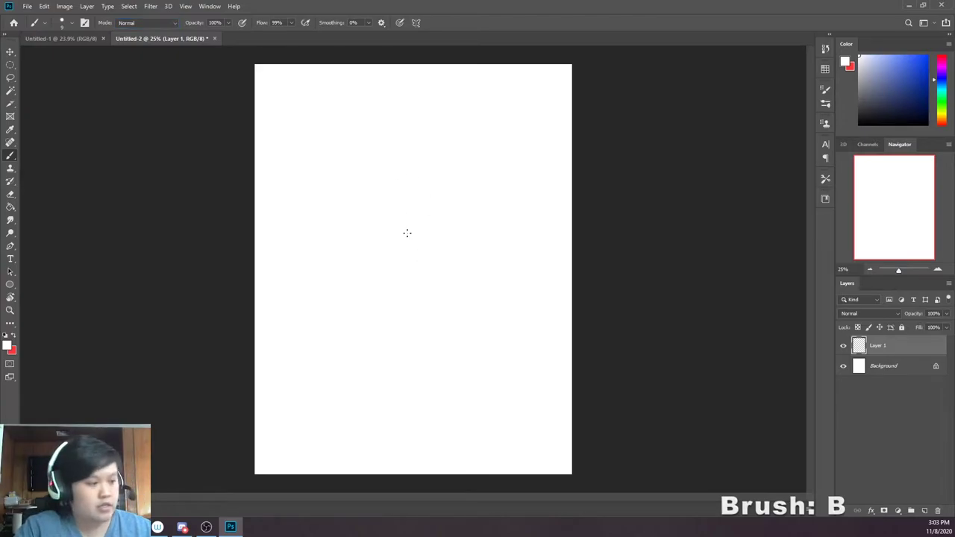
pyautogui.keyDown('alt'); pyautogui.click(750, 244); pyautogui.keyUp('alt')
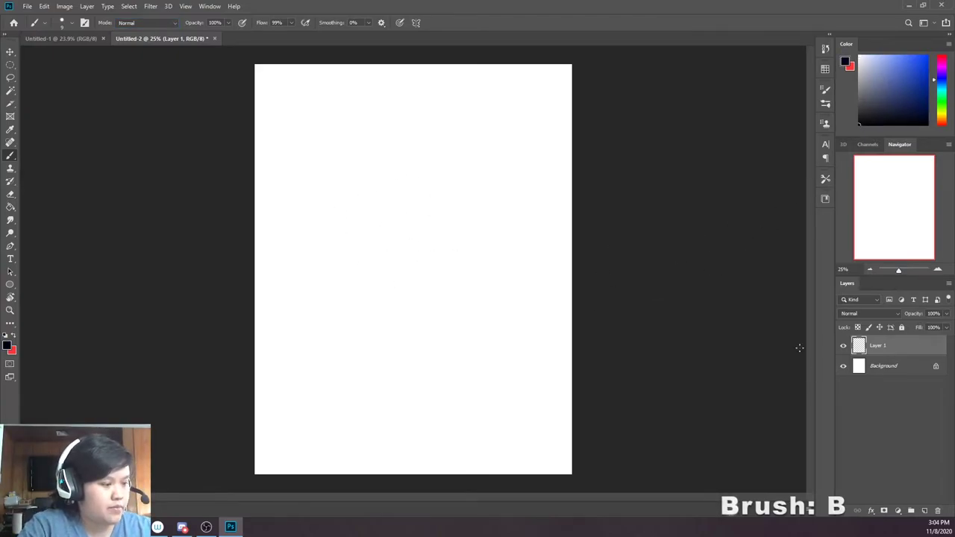
pyautogui.moveTo(346, 188)
pyautogui.mouseDown()
pyautogui.moveTo(366, 250)
pyautogui.moveTo(298, 272)
pyautogui.mouseUp()
pyautogui.hotkey('ctrl', 'z')
pyautogui.moveTo(513, 250)
pyautogui.mouseDown()
pyautogui.moveTo(423, 177)
pyautogui.moveTo(466, 243)
pyautogui.moveTo(360, 259)
pyautogui.moveTo(373, 333)
pyautogui.moveTo(295, 198)
pyautogui.moveTo(405, 197)
pyautogui.moveTo(475, 305)
pyautogui.moveTo(313, 204)
pyautogui.moveTo(350, 195)
pyautogui.moveTo(341, 252)
pyautogui.moveTo(402, 228)
pyautogui.moveTo(444, 269)
pyautogui.mouseUp()
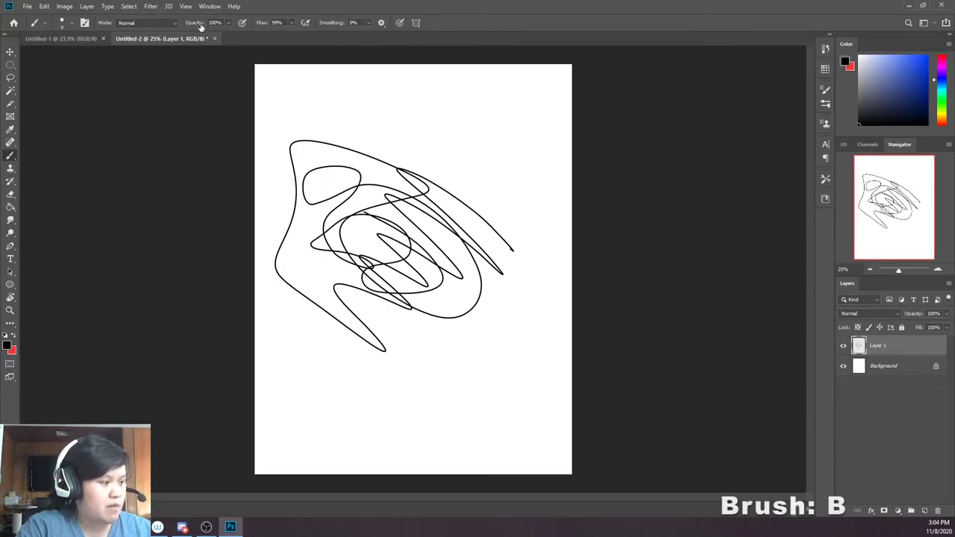
# Lower the brush opacity to 44% and draw overlapping strokes in the upper right of the canvas
pyautogui.moveTo(195, 23); pyautogui.dragTo(176, 24)
pyautogui.moveTo(348, 91)
pyautogui.mouseDown()
pyautogui.moveTo(449, 158)
pyautogui.moveTo(515, 218)
pyautogui.moveTo(455, 247)
pyautogui.moveTo(396, 113)
pyautogui.moveTo(523, 190)
pyautogui.mouseUp()
pyautogui.moveTo(388, 90)
pyautogui.mouseDown()
pyautogui.moveTo(452, 140)
pyautogui.moveTo(426, 122)
pyautogui.moveTo(450, 136)
pyautogui.moveTo(429, 125)
pyautogui.mouseUp()
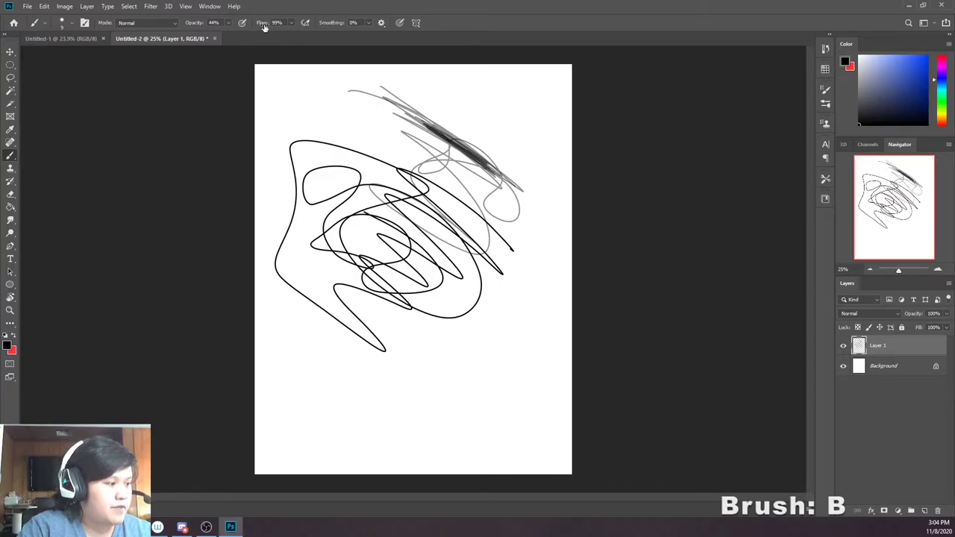
# Try a lower brush flow of 43% with a test stroke near the upper left of the canvas
pyautogui.moveTo(262, 24); pyautogui.dragTo(236, 26)
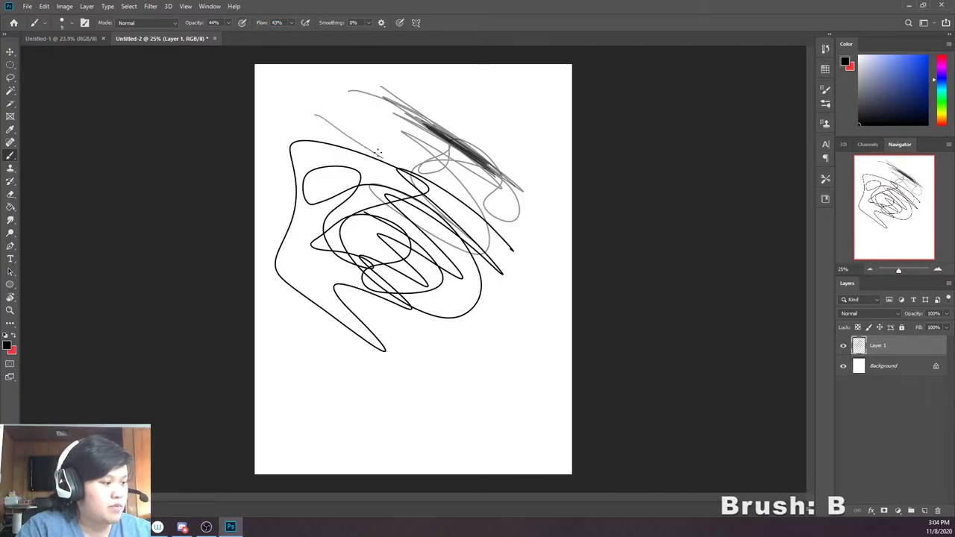
pyautogui.write('40')
pyautogui.press('Return')
# Raise the brush flow to 100%, test it with a scribble on the lower canvas and undo the scribble
pyautogui.moveTo(263, 23); pyautogui.dragTo(270, 32)
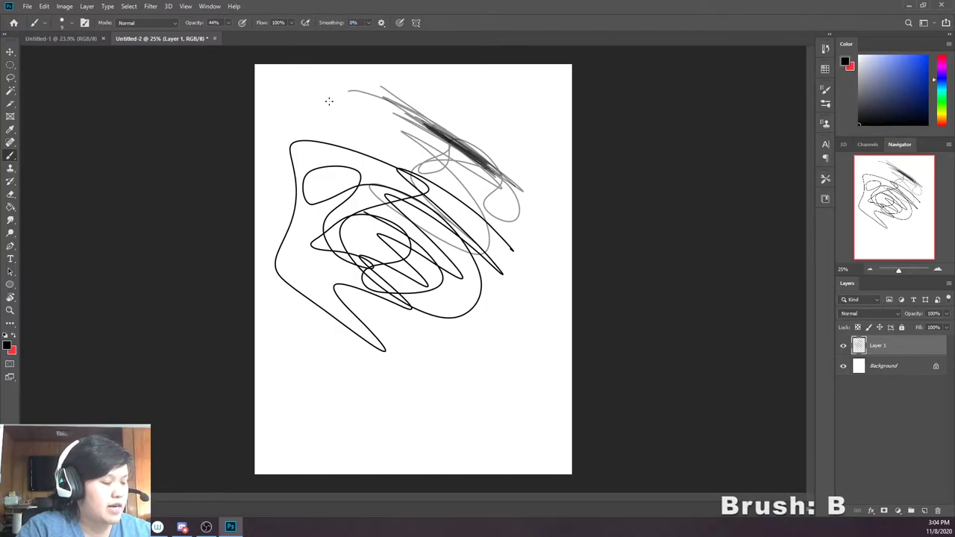
pyautogui.moveTo(544, 438)
pyautogui.mouseDown()
pyautogui.moveTo(482, 335)
pyautogui.moveTo(443, 446)
pyautogui.moveTo(428, 396)
pyautogui.moveTo(340, 309)
pyautogui.mouseUp()
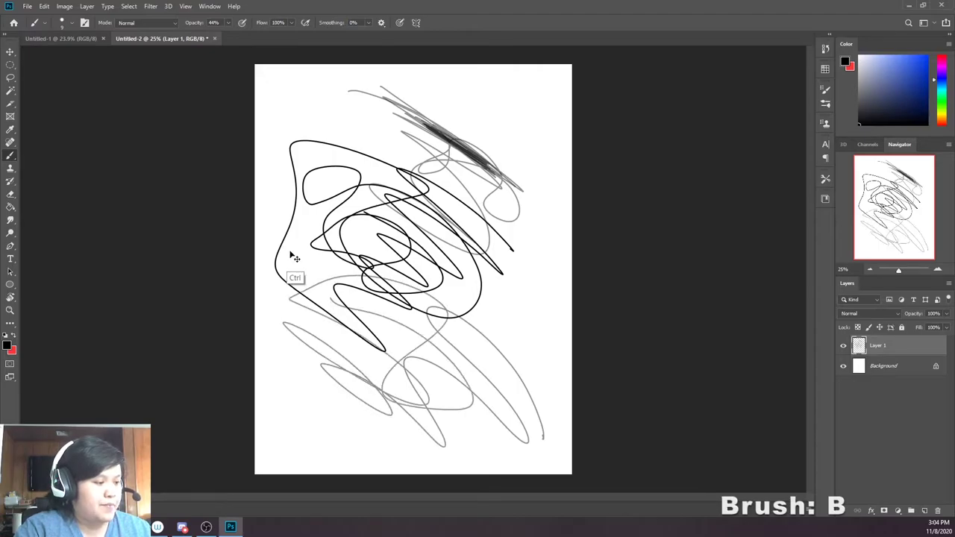
pyautogui.hotkey('ctrl', 'z')
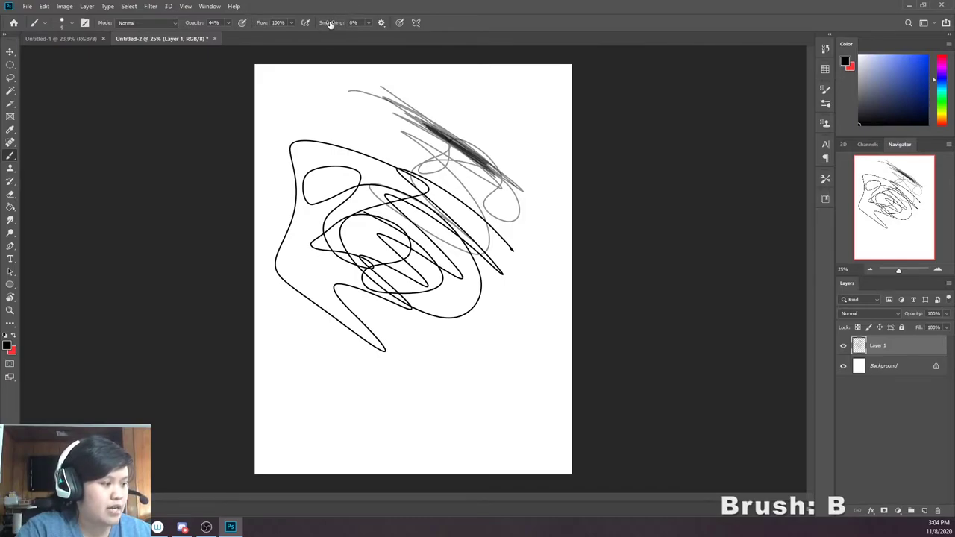
# Set the brush smoothing to 71% and draw large loops across the canvas
pyautogui.moveTo(325, 24); pyautogui.dragTo(377, 32)
pyautogui.moveTo(563, 423)
pyautogui.mouseDown()
pyautogui.moveTo(448, 224)
pyautogui.moveTo(522, 298)
pyautogui.moveTo(493, 373)
pyautogui.moveTo(393, 65)
pyautogui.moveTo(474, 177)
pyautogui.moveTo(417, 269)
pyautogui.moveTo(270, 179)
pyautogui.moveTo(460, 287)
pyautogui.moveTo(454, 433)
pyautogui.moveTo(321, 224)
pyautogui.moveTo(375, 359)
pyautogui.moveTo(421, 308)
pyautogui.moveTo(424, 235)
pyautogui.mouseUp()
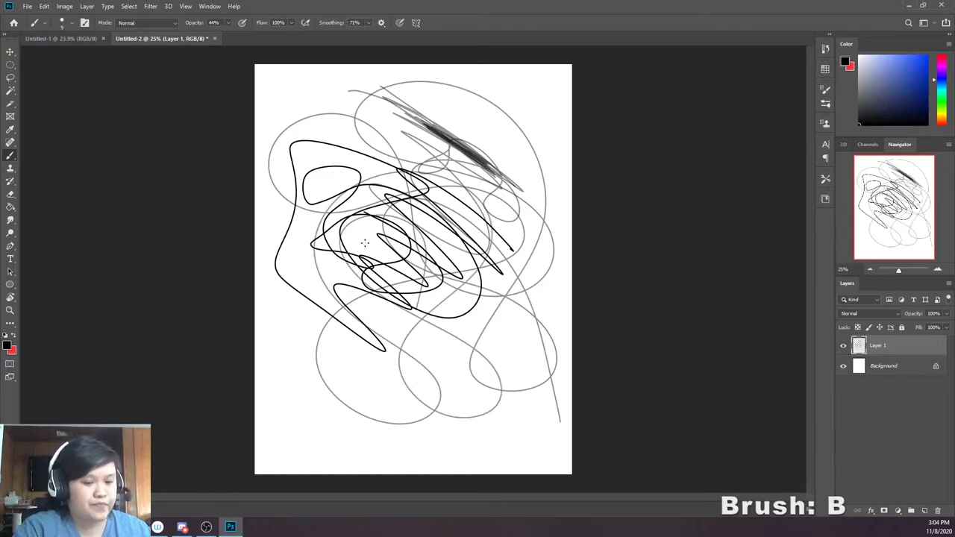
# Delete all the scribbles on Layer 1 and remove the selection
pyautogui.hotkey('ctrl', 'a')
pyautogui.press('Delete')
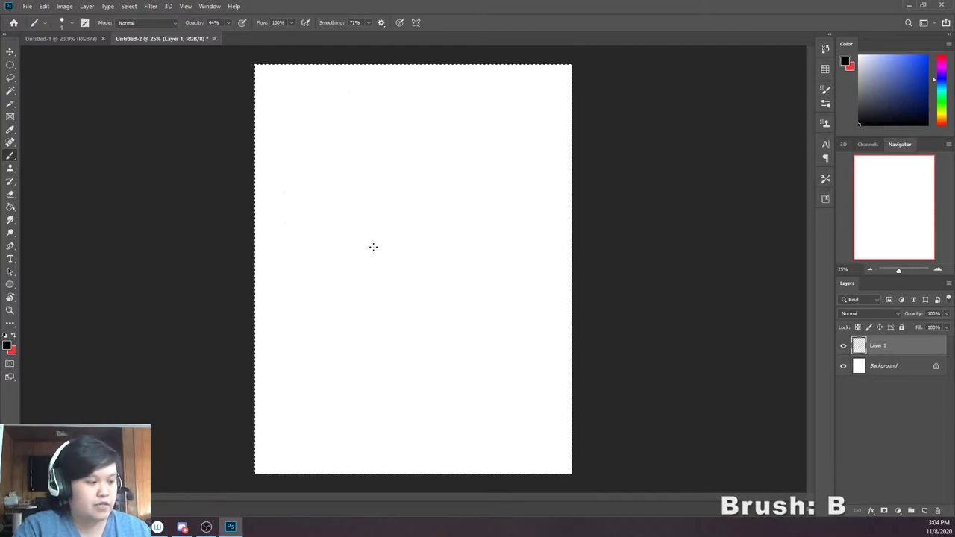
pyautogui.hotkey('ctrl', 'd')
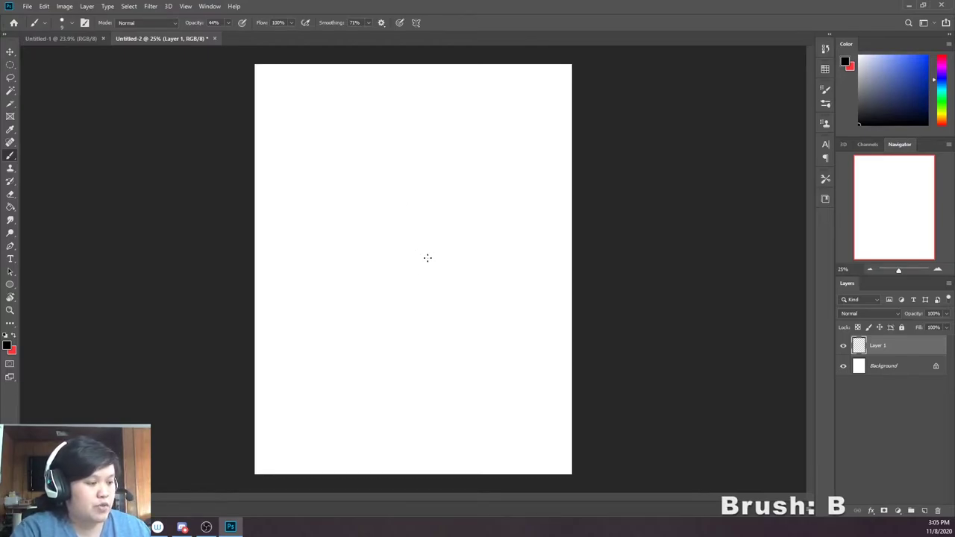
# Undo a smoothed test stroke, reset the brush smoothing to 0% and draw a diagonal zigzag across the canvas
pyautogui.moveTo(509, 212)
pyautogui.mouseDown()
pyautogui.moveTo(479, 187)
pyautogui.moveTo(490, 221)
pyautogui.moveTo(460, 235)
pyautogui.moveTo(432, 247)
pyautogui.mouseUp()
pyautogui.hotkey('ctrl', 'z')
pyautogui.moveTo(326, 23); pyautogui.dragTo(242, 25)
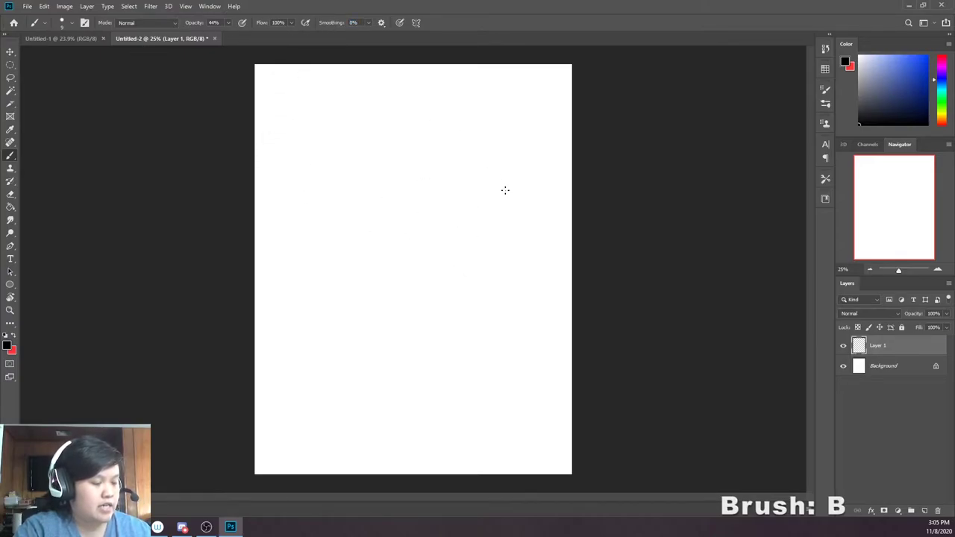
pyautogui.moveTo(551, 246)
pyautogui.mouseDown()
pyautogui.moveTo(491, 217)
pyautogui.moveTo(465, 233)
pyautogui.moveTo(440, 277)
pyautogui.moveTo(404, 304)
pyautogui.moveTo(291, 275)
pyautogui.moveTo(299, 324)
pyautogui.moveTo(276, 345)
pyautogui.mouseUp()
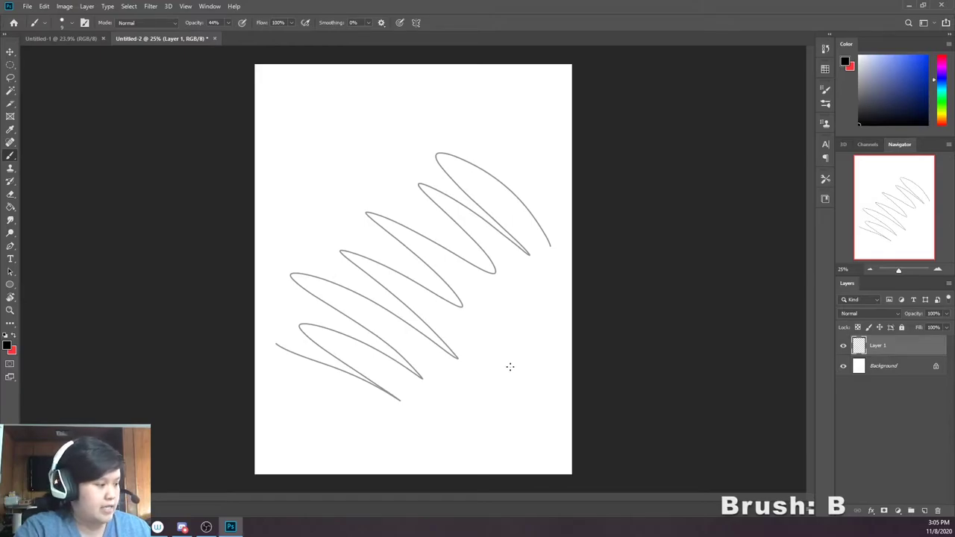
# Switch to the Eraser tool, view its brush settings and erase over the upper part of the zigzag
pyautogui.press('e')
pyautogui.press('e')
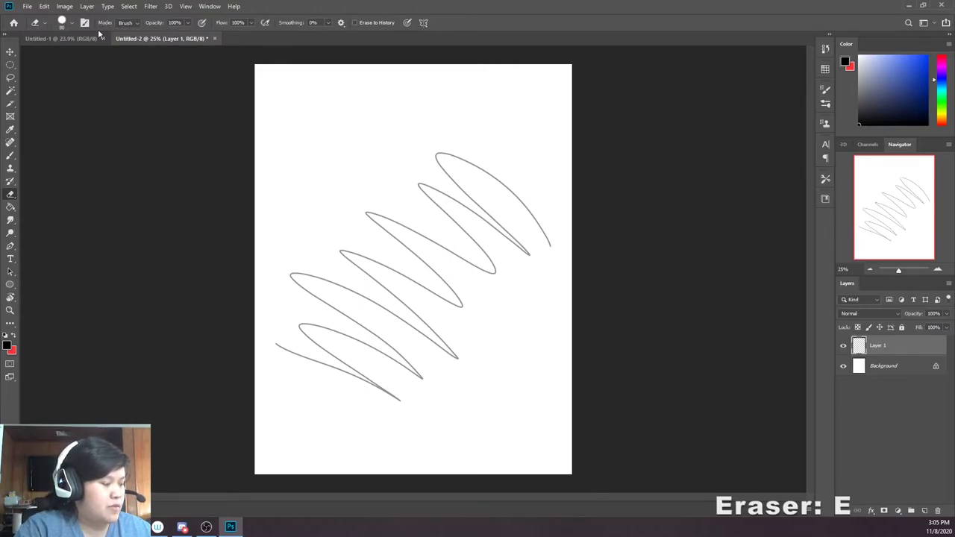
pyautogui.click(62, 22)
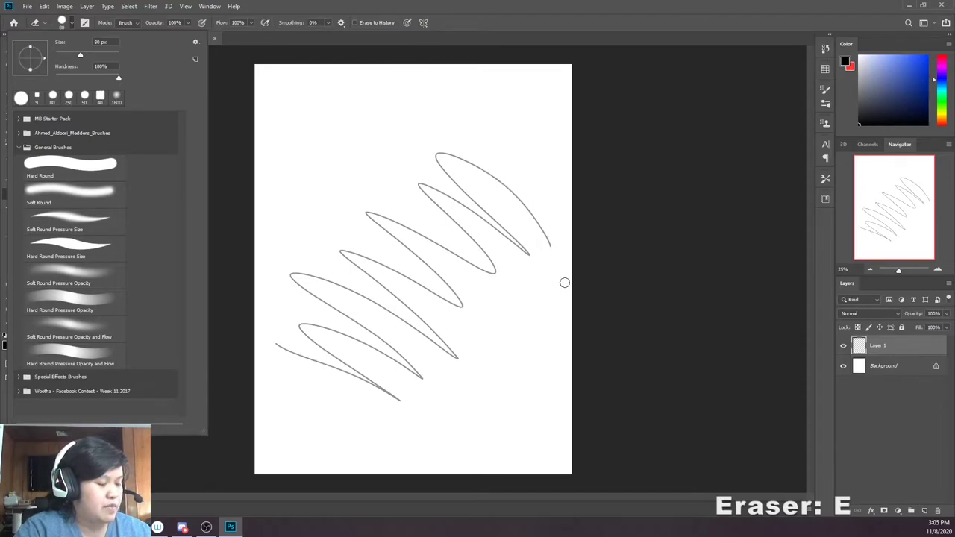
pyautogui.press('Escape')
pyautogui.moveTo(496, 185)
pyautogui.mouseDown()
pyautogui.moveTo(466, 157)
pyautogui.moveTo(547, 223)
pyautogui.moveTo(541, 235)
pyautogui.moveTo(510, 194)
pyautogui.moveTo(423, 147)
pyautogui.moveTo(531, 264)
pyautogui.moveTo(413, 164)
pyautogui.moveTo(472, 242)
pyautogui.moveTo(458, 236)
pyautogui.moveTo(471, 273)
pyautogui.moveTo(390, 207)
pyautogui.moveTo(412, 256)
pyautogui.moveTo(410, 241)
pyautogui.moveTo(401, 261)
pyautogui.moveTo(376, 262)
pyautogui.moveTo(387, 286)
pyautogui.moveTo(454, 336)
pyautogui.moveTo(437, 270)
pyautogui.mouseUp()
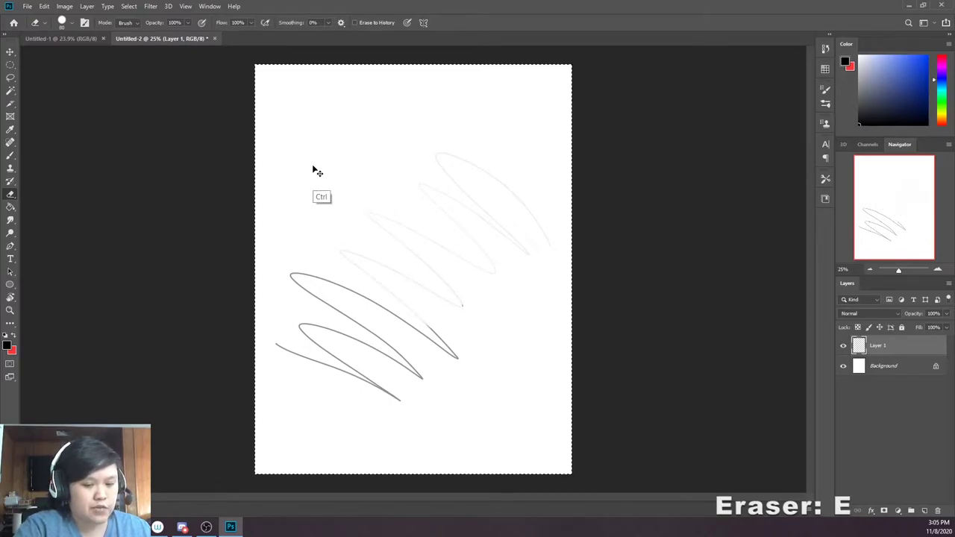
# Clear the remaining zigzag from Layer 1 and deselect the canvas
pyautogui.hotkey('ctrl', 'a')
pyautogui.press('Delete')
pyautogui.hotkey('ctrl', 'd')
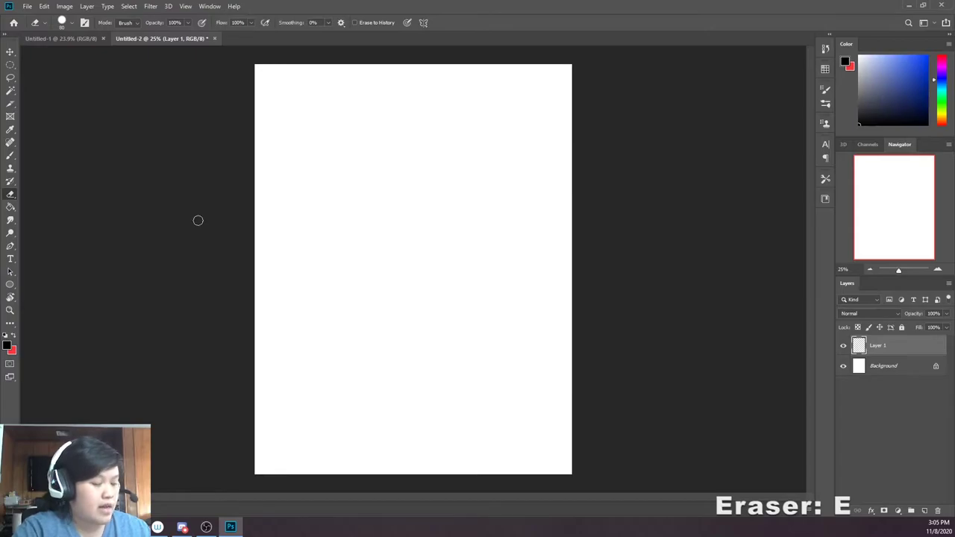
# Fill all of Layer 1 with a light periwinkle blue using the Paint Bucket tool
pyautogui.click(12, 210)
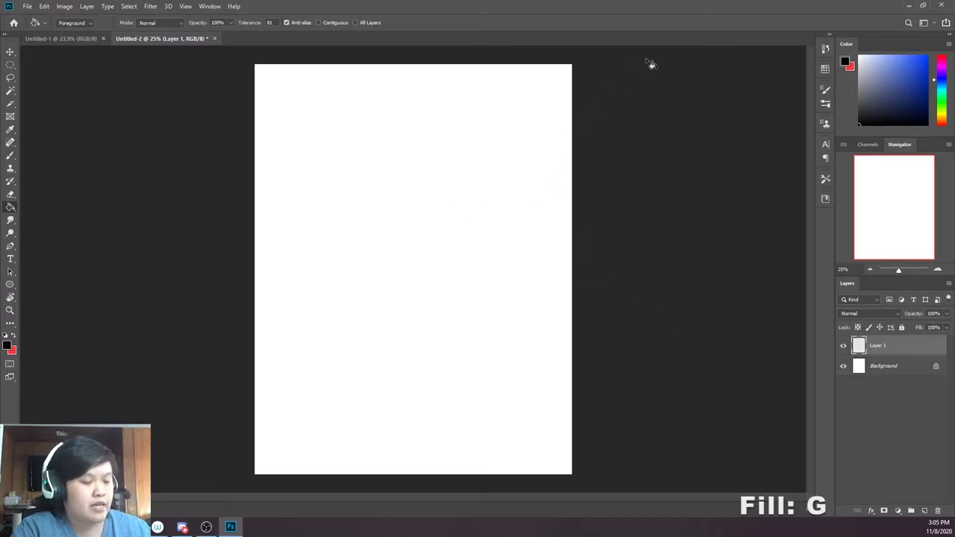
pyautogui.click(882, 60)
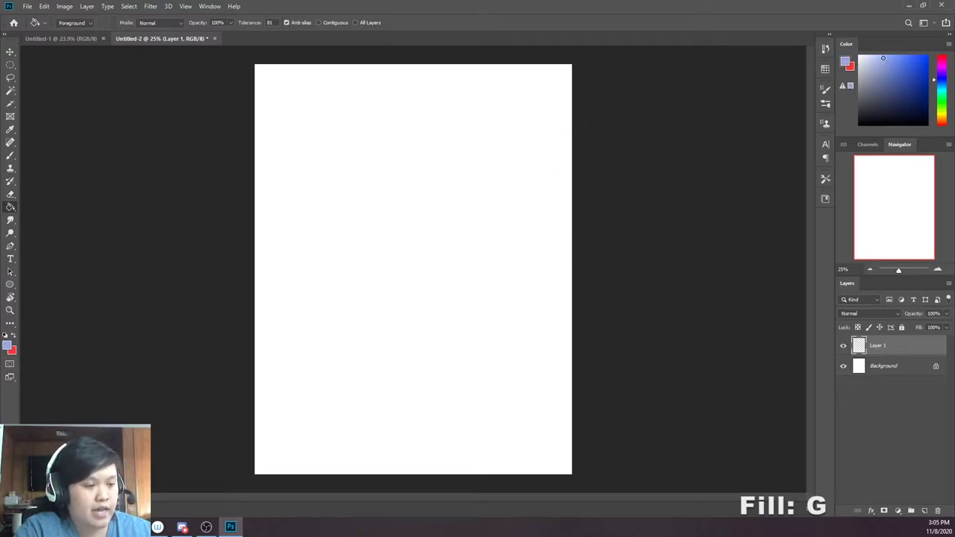
pyautogui.click(464, 283)
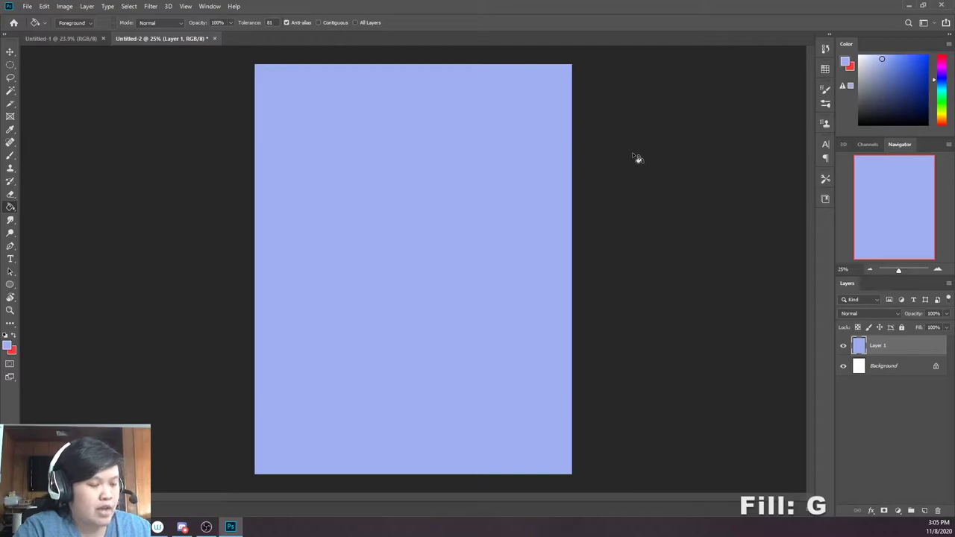
pyautogui.press('b')
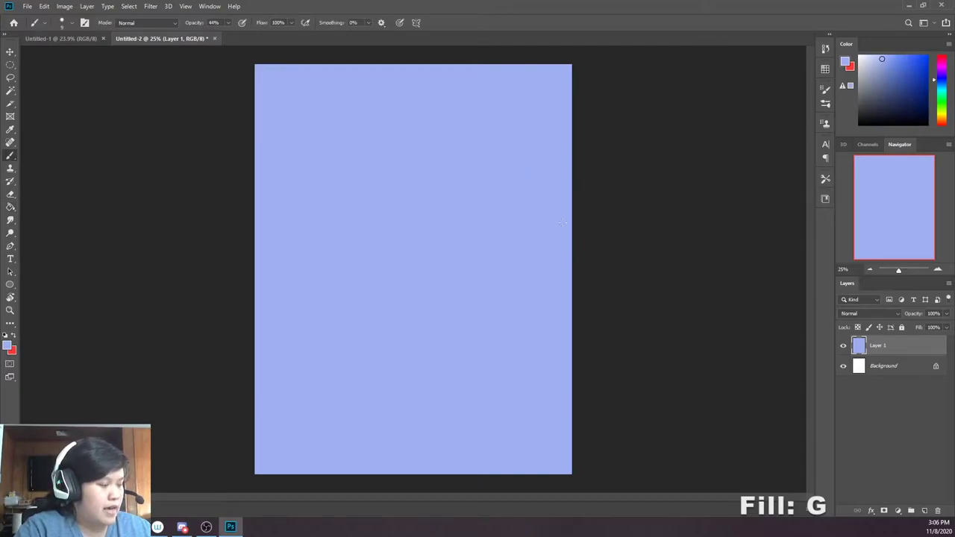
pyautogui.press('f')
pyautogui.press('f')
pyautogui.press('f')
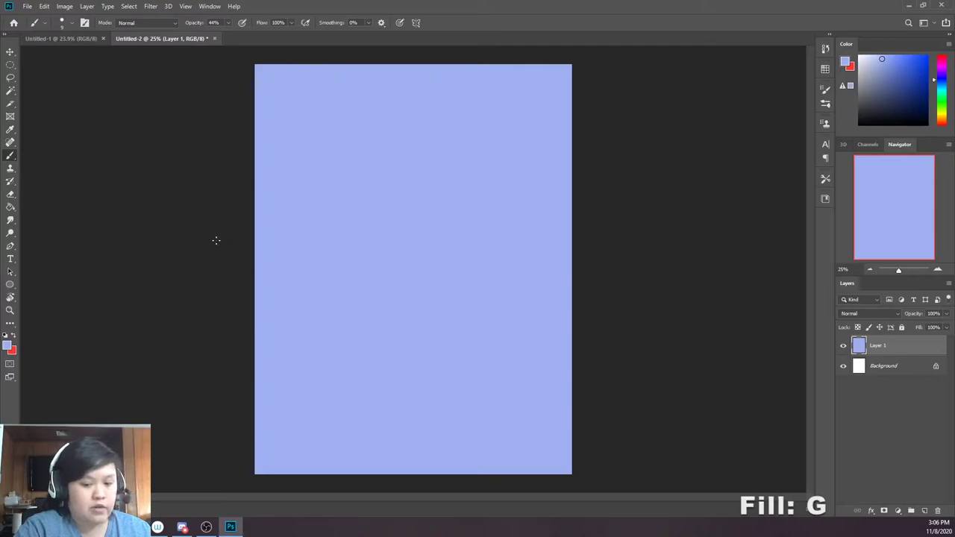
# Return to the Paint Bucket tool and review its fill source and blending mode choices, keeping Foreground and Normal
pyautogui.click(10, 207)
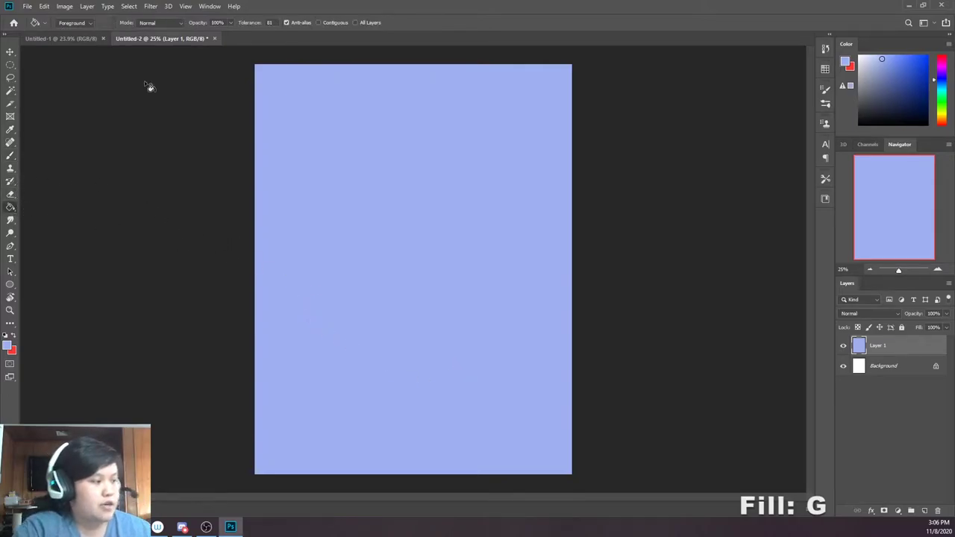
pyautogui.click(92, 23)
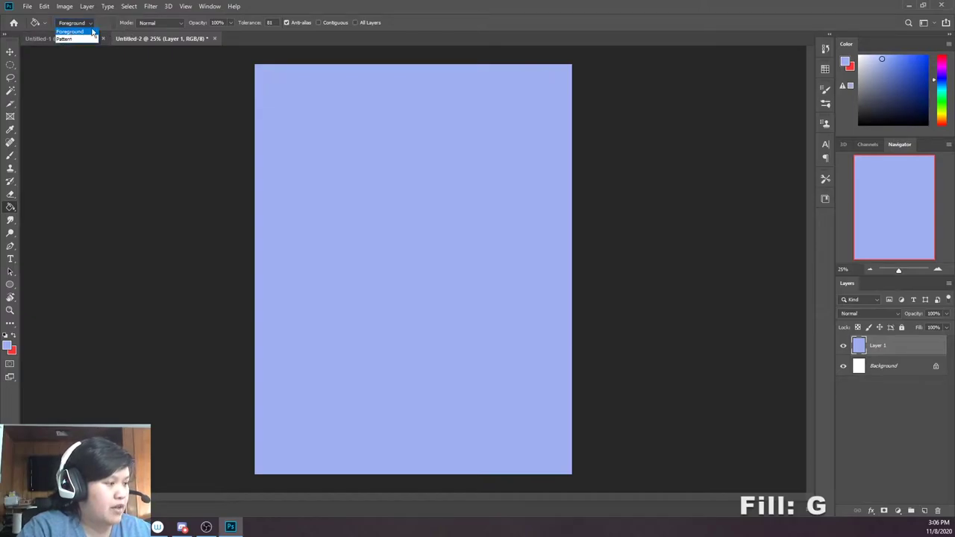
pyautogui.click(843, 71)
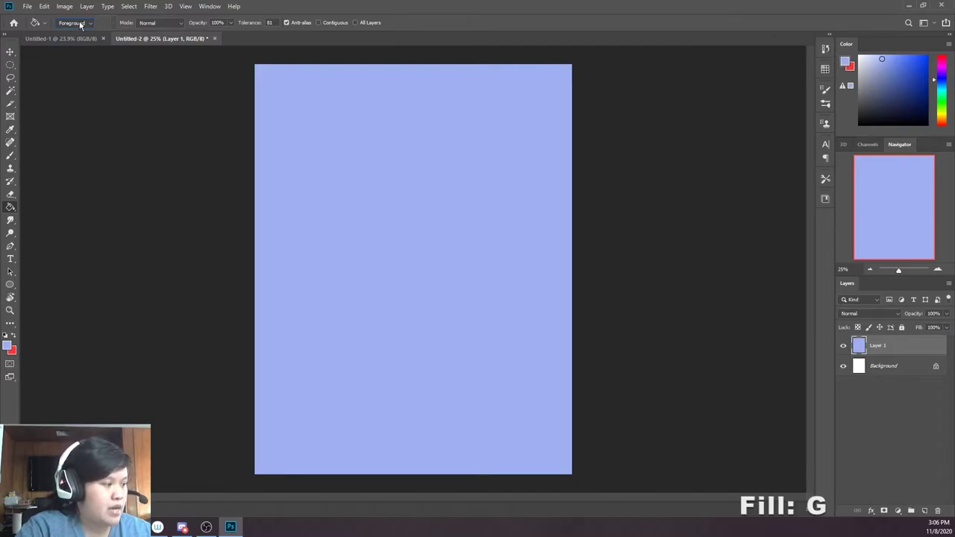
pyautogui.click(146, 25)
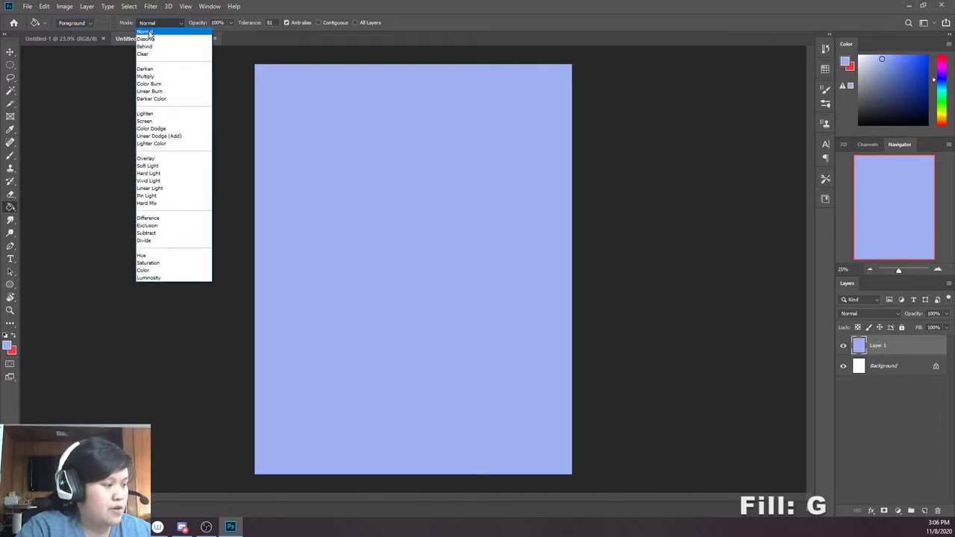
pyautogui.click(149, 34)
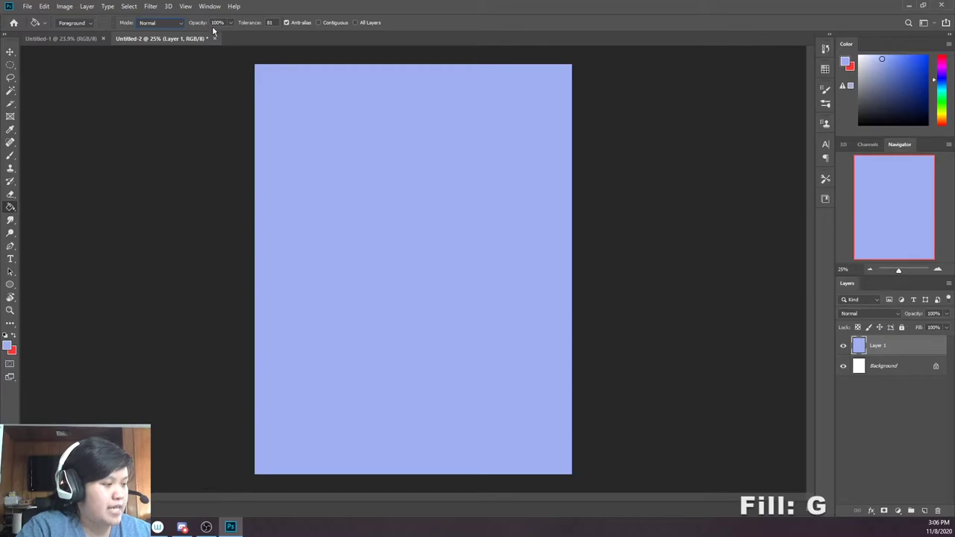
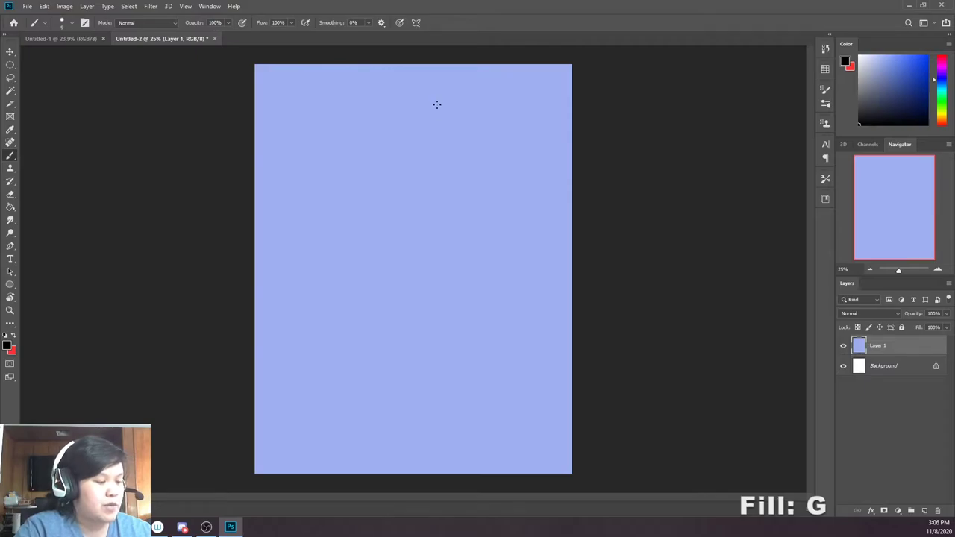
# Draw a closed black rectangle outline and a smaller circle beside it on the upper part of Layer 1
pyautogui.moveTo(314, 137)
pyautogui.mouseDown()
pyautogui.moveTo(313, 181)
pyautogui.moveTo(317, 138)
pyautogui.moveTo(369, 142)
pyautogui.moveTo(357, 202)
pyautogui.moveTo(311, 193)
pyautogui.mouseUp()
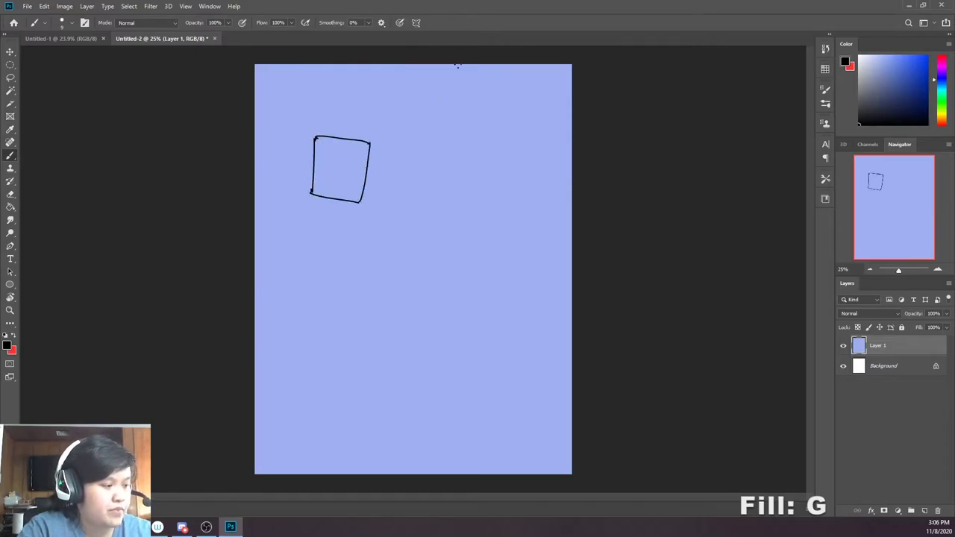
pyautogui.moveTo(439, 130)
pyautogui.mouseDown()
pyautogui.moveTo(407, 139)
pyautogui.moveTo(434, 153)
pyautogui.moveTo(438, 128)
pyautogui.mouseUp()
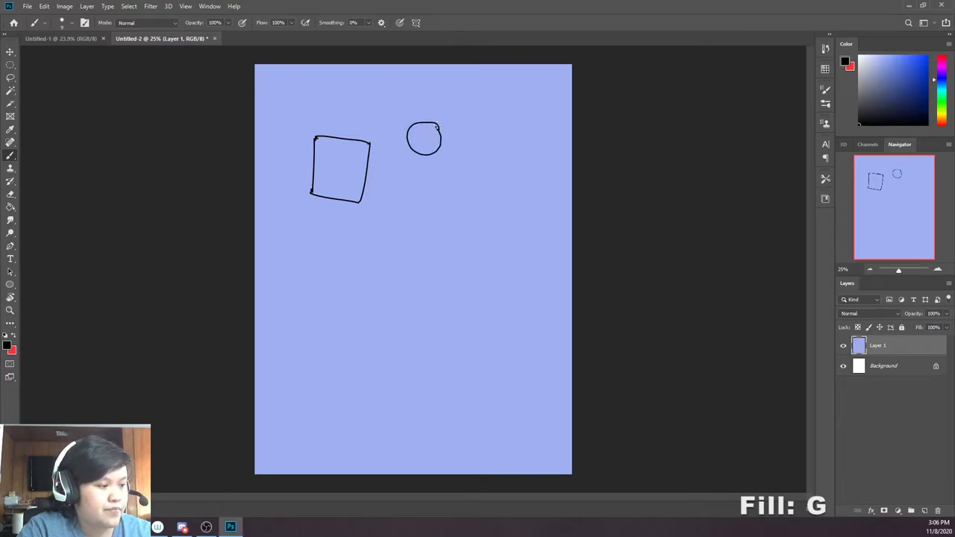
# Enable Contiguous for the Paint Bucket, lower its tolerance to 29 and fill the rectangle with dark blue
pyautogui.press('g')
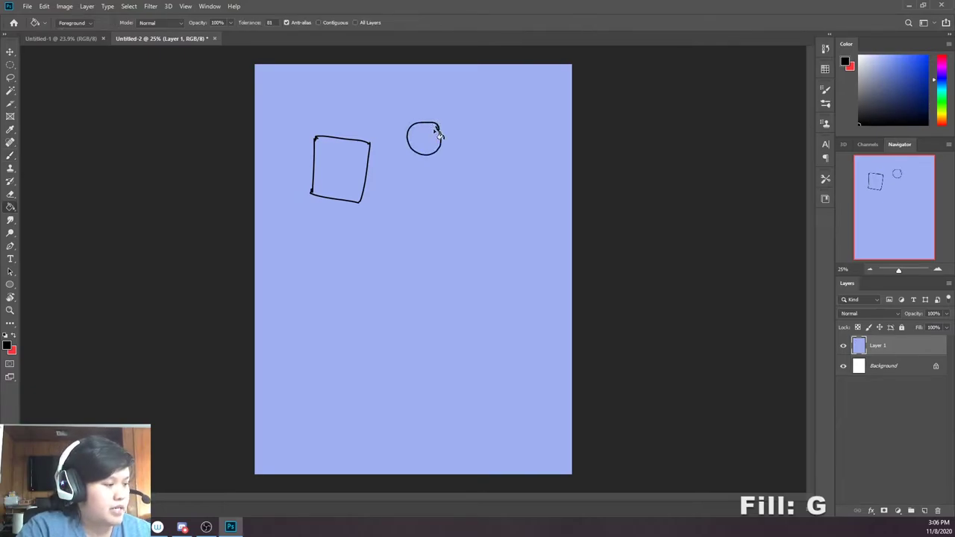
pyautogui.click(319, 22)
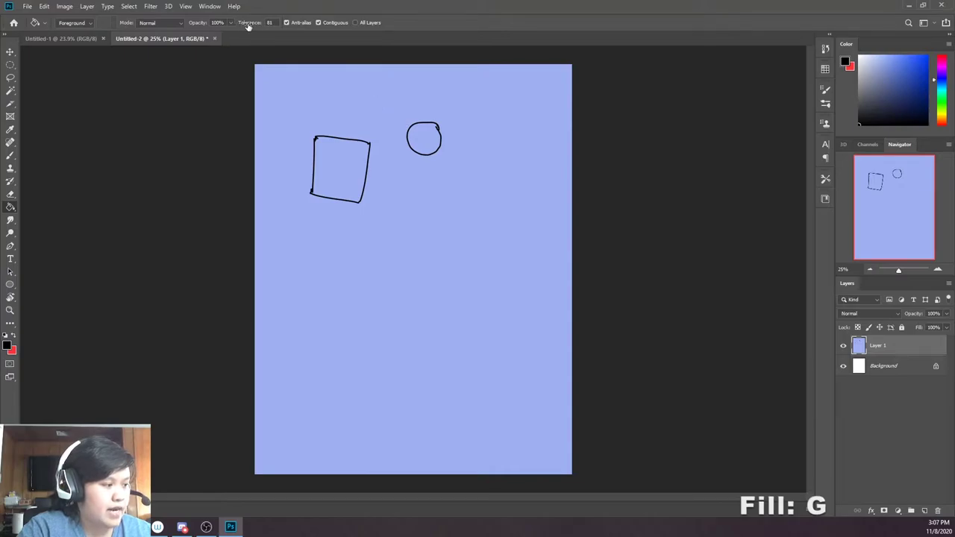
pyautogui.moveTo(253, 24); pyautogui.dragTo(224, 27)
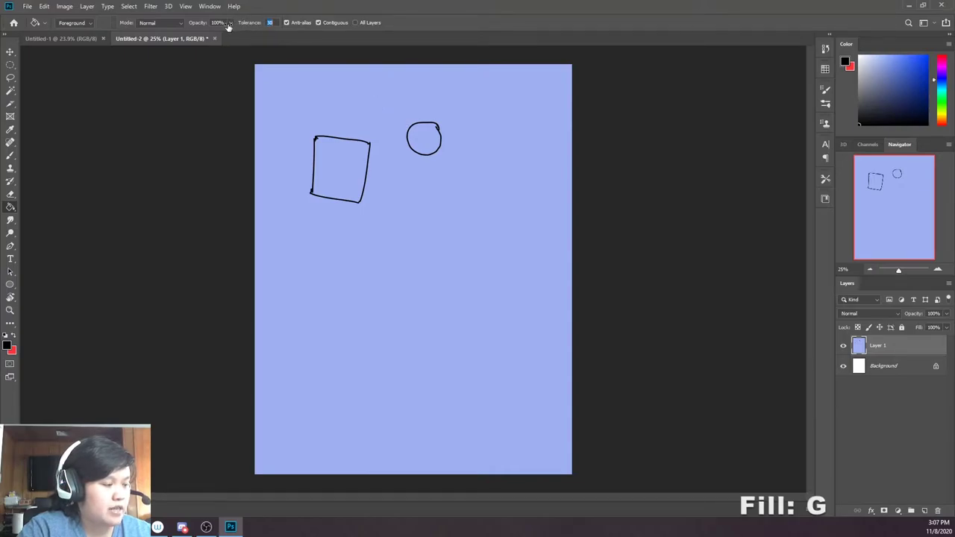
pyautogui.click(907, 90)
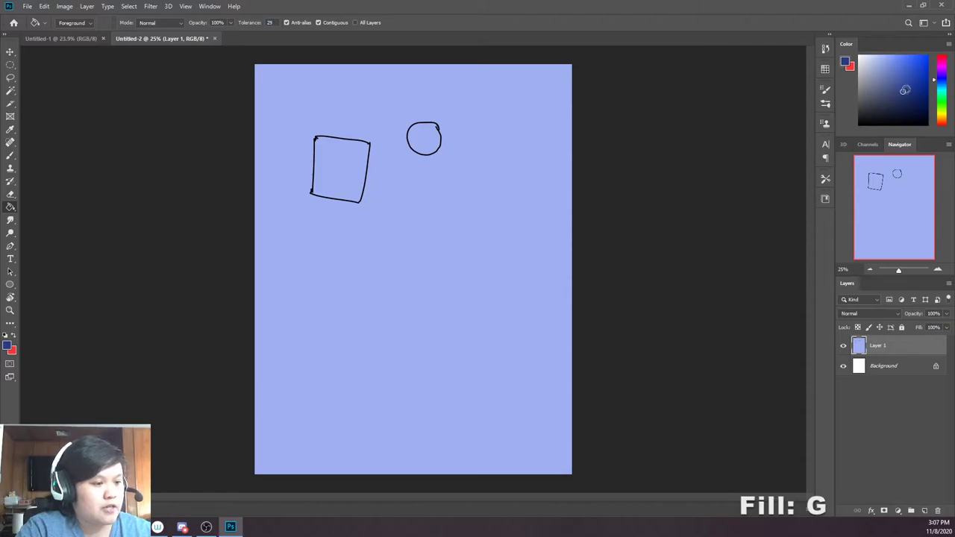
pyautogui.click(341, 170)
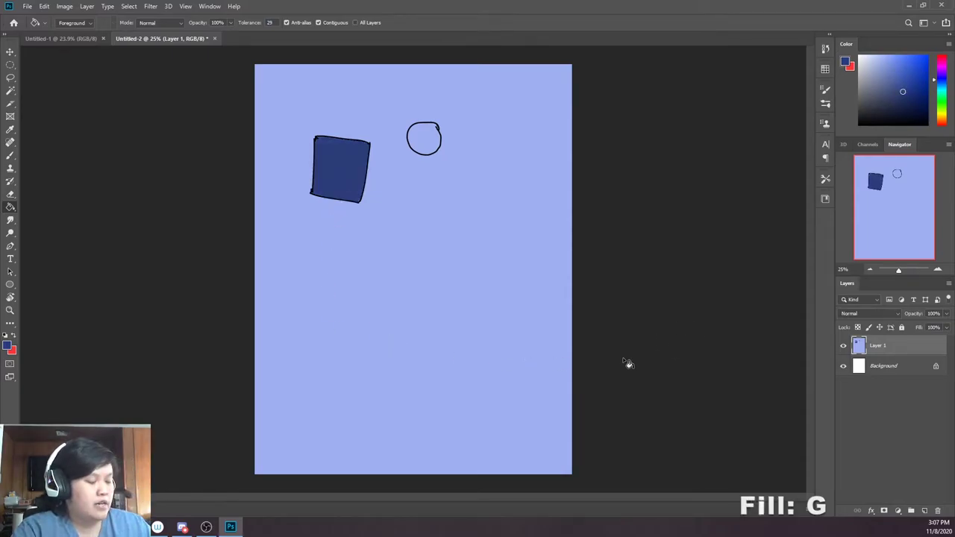
# Undo the rectangle's fill, try the dark blue fill inside the circle and undo it as well
pyautogui.press('ctrl')
pyautogui.hotkey('ctrl', 'z')
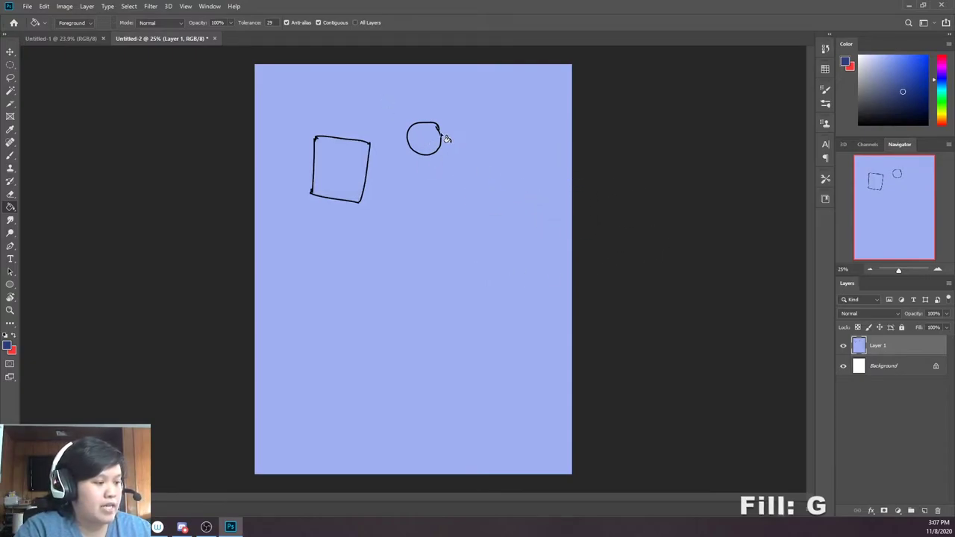
pyautogui.click(431, 145)
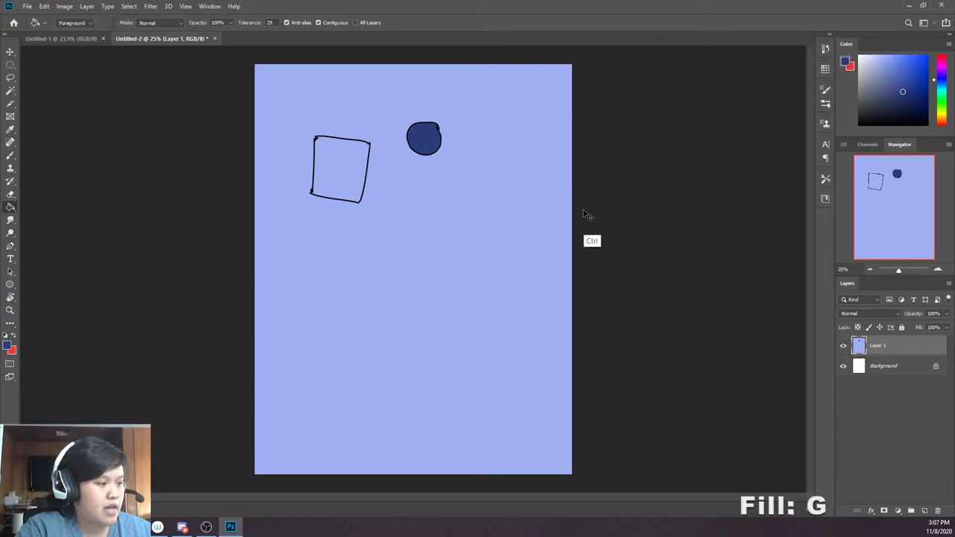
pyautogui.hotkey('ctrl', 'z')
# Turn Contiguous off, fill the light blue background with dark blue and undo the fill
pyautogui.click(318, 23)
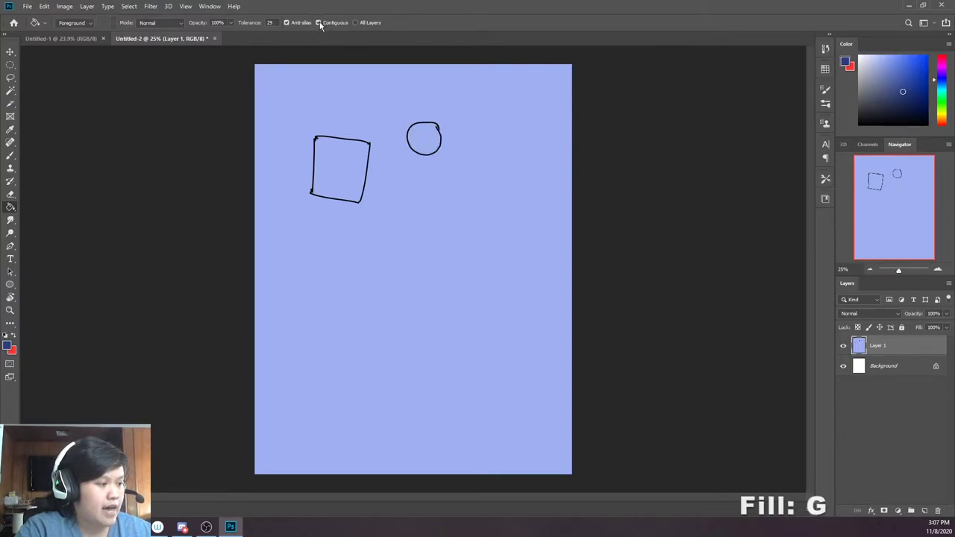
pyautogui.click(512, 256)
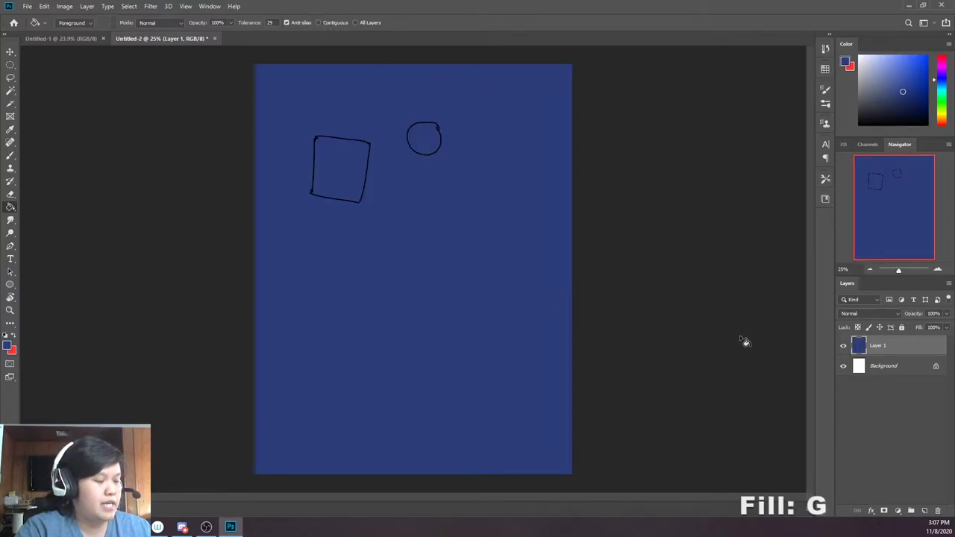
pyautogui.hotkey('ctrl', 'z')
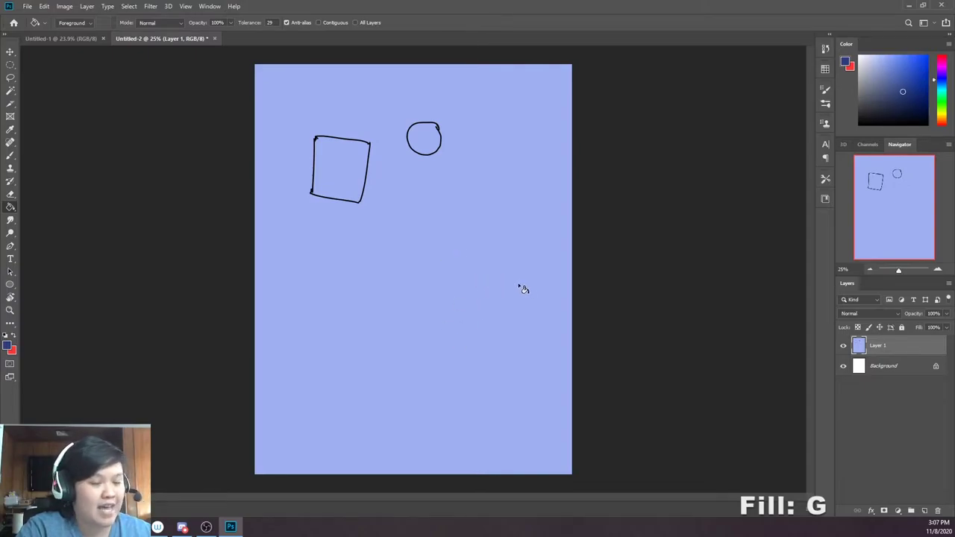
# Turn Contiguous back on, fill both the rectangle and the circle with dark blue, and undo both fills
pyautogui.click(318, 22)
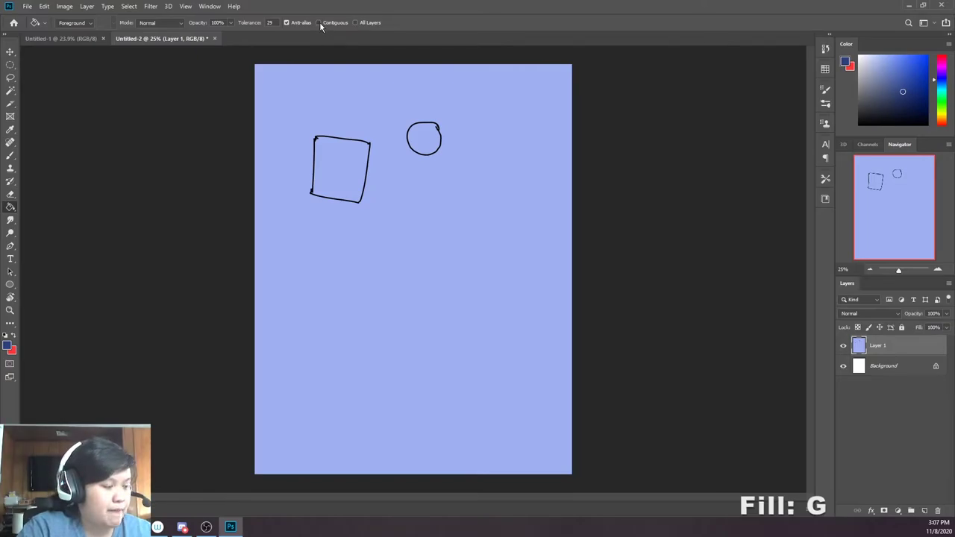
pyautogui.click(345, 173)
pyautogui.click(430, 141)
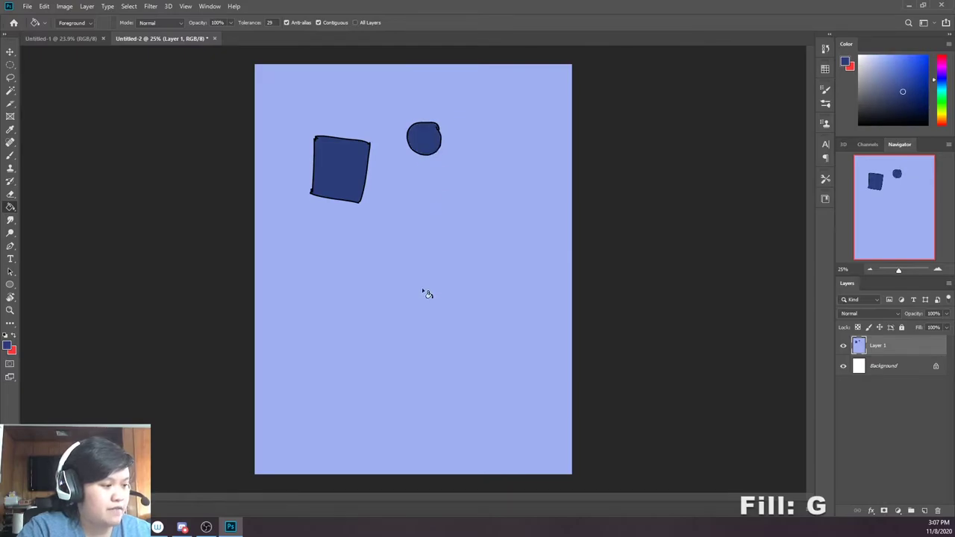
pyautogui.hotkey('ctrl', 'z')
pyautogui.hotkey('ctrl', 'z')
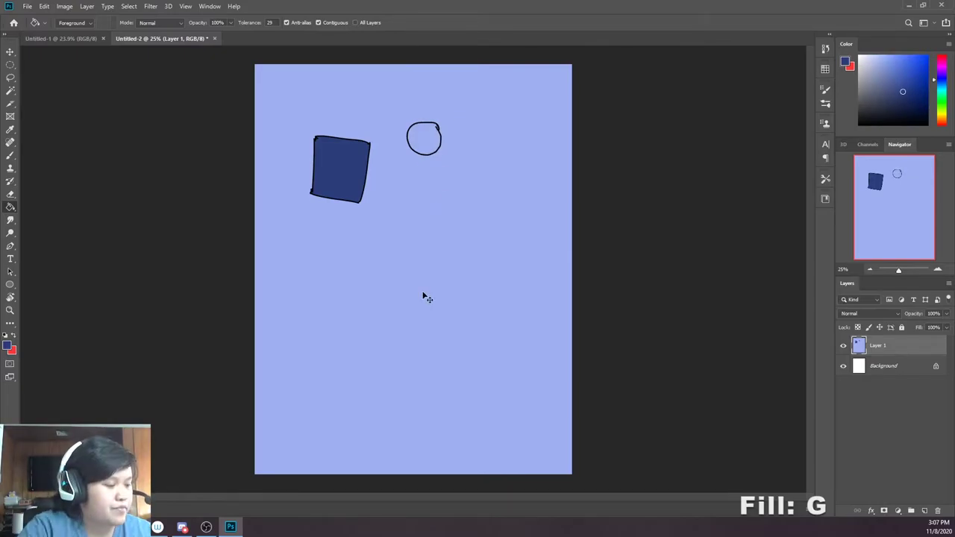
# Enable All Layers for the Paint Bucket and fill the area around the shapes with dark blue on a new layer
pyautogui.click(357, 23)
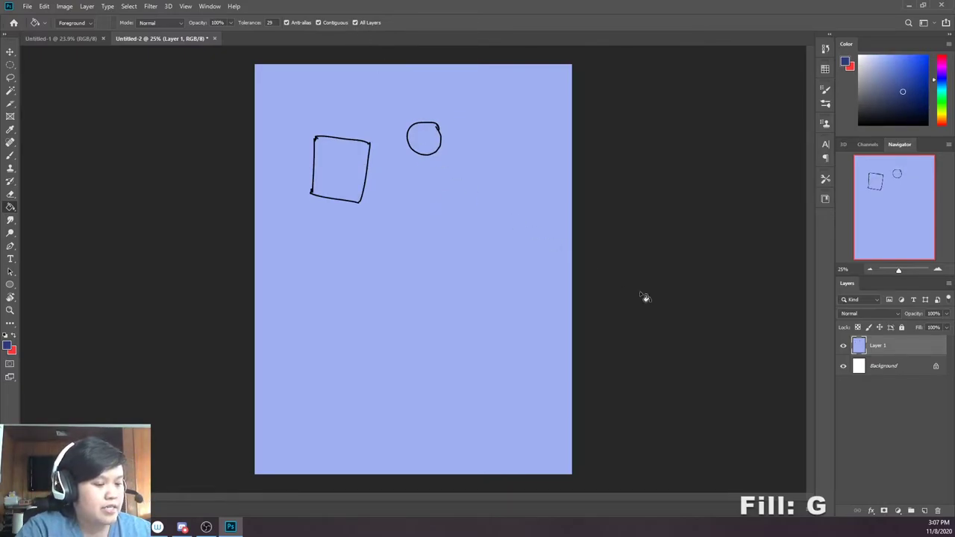
pyautogui.click(924, 511)
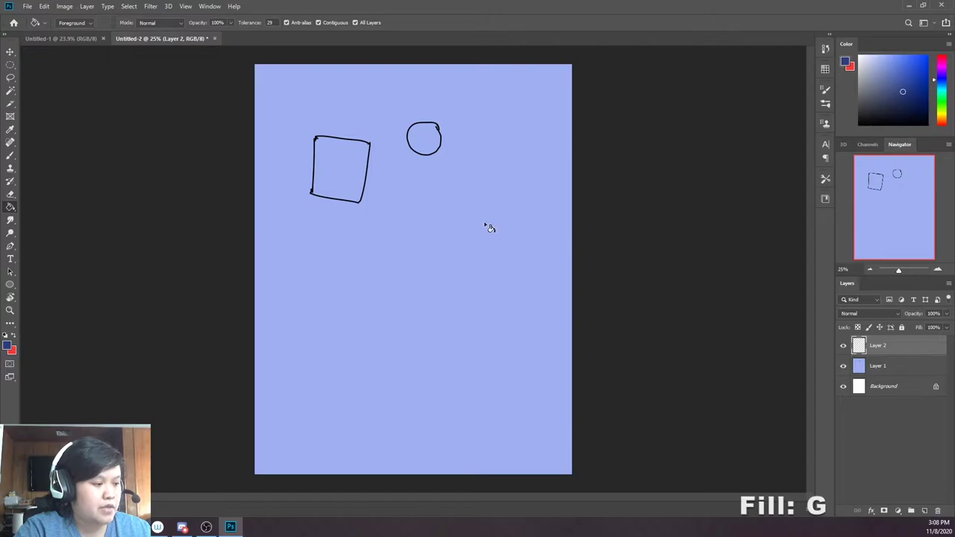
pyautogui.click(488, 253)
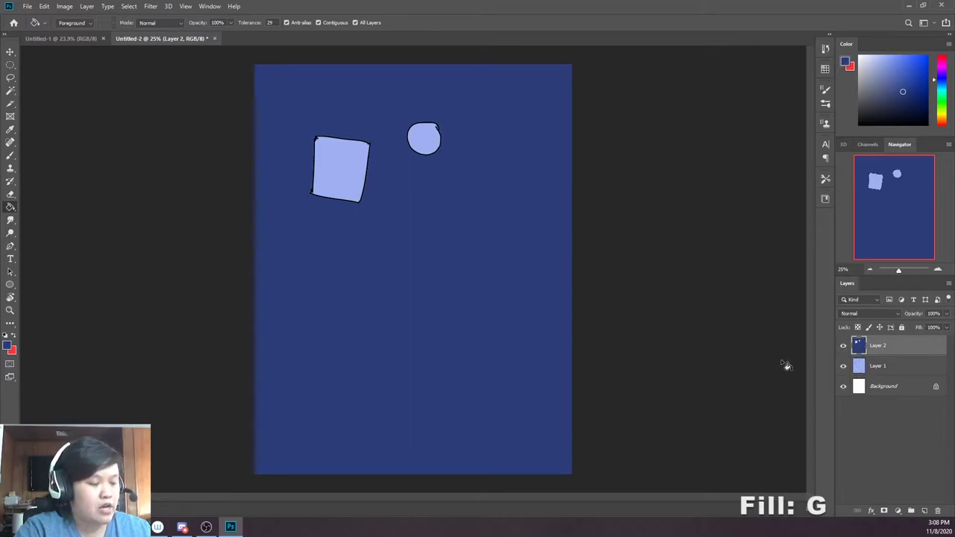
# Undo the fill around the shapes and fill the whole of Layer 2 with dark blue with All Layers off
pyautogui.hotkey('ctrl', 'z')
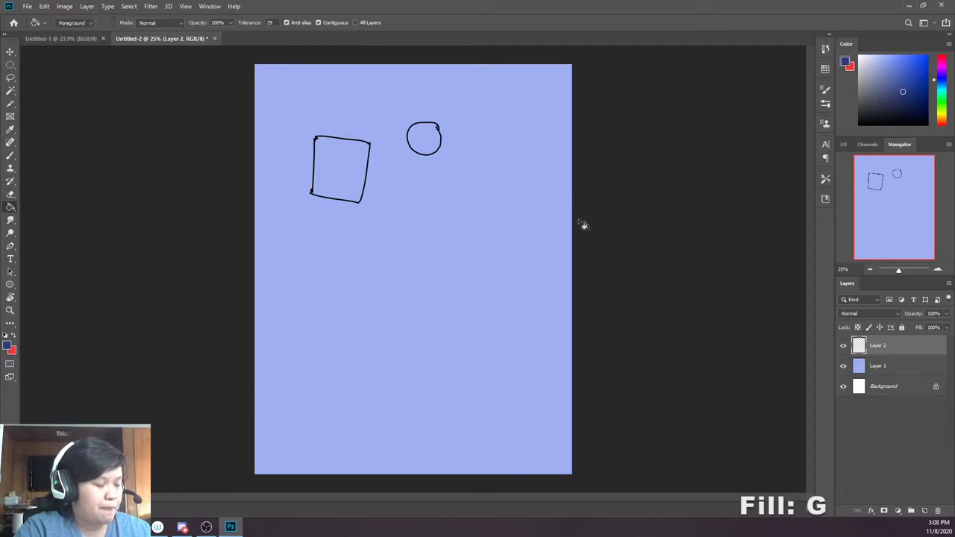
pyautogui.click(501, 343)
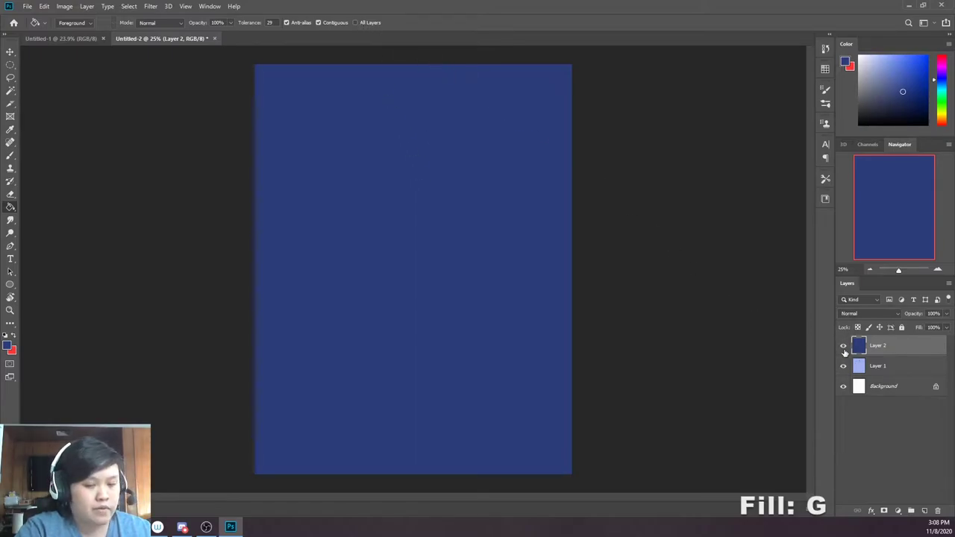
# Delete Layer 2 and Layer 1, and add a new empty layer above the Background
pyautogui.press('Delete')
pyautogui.press('Delete')
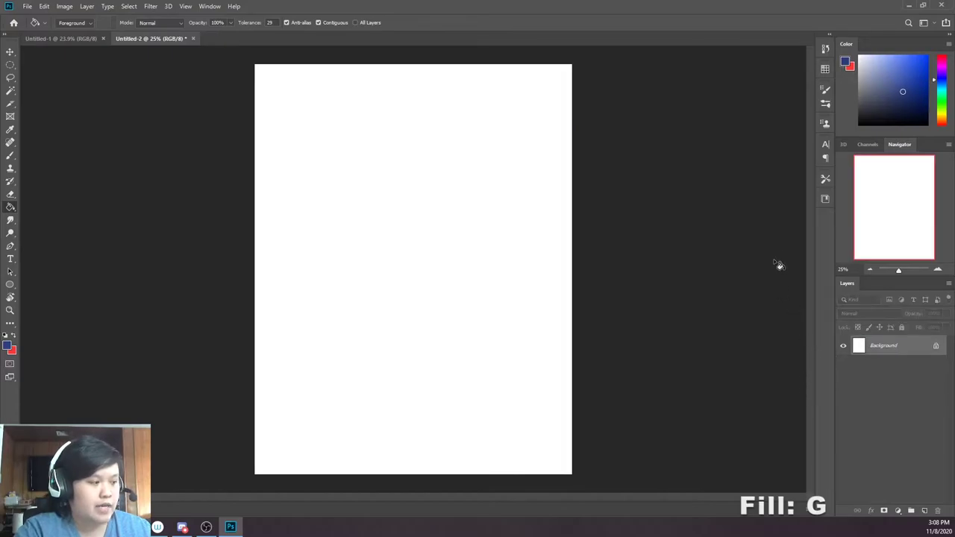
pyautogui.click(924, 511)
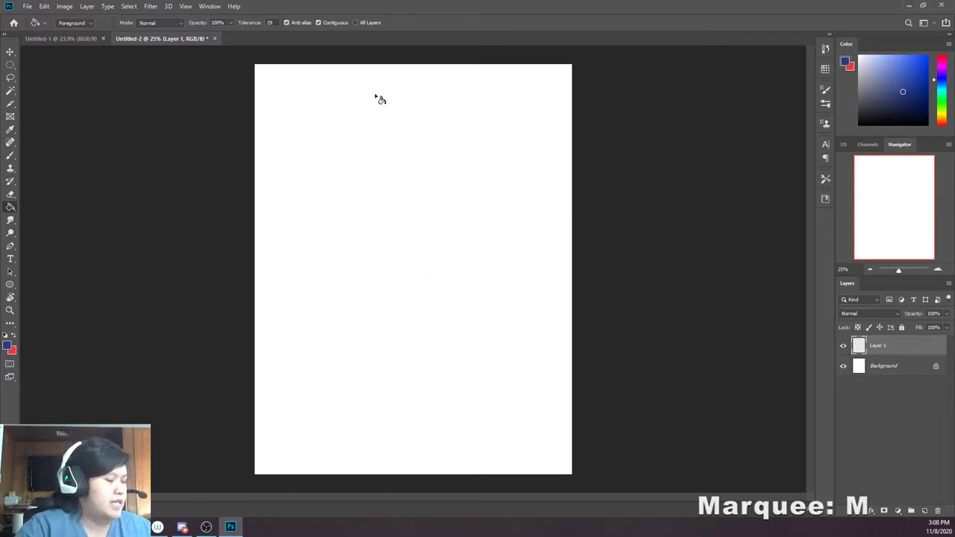
# Change the marquee type to the Rectangular Marquee tool and switch back to the Brush tool
pyautogui.click(10, 65)
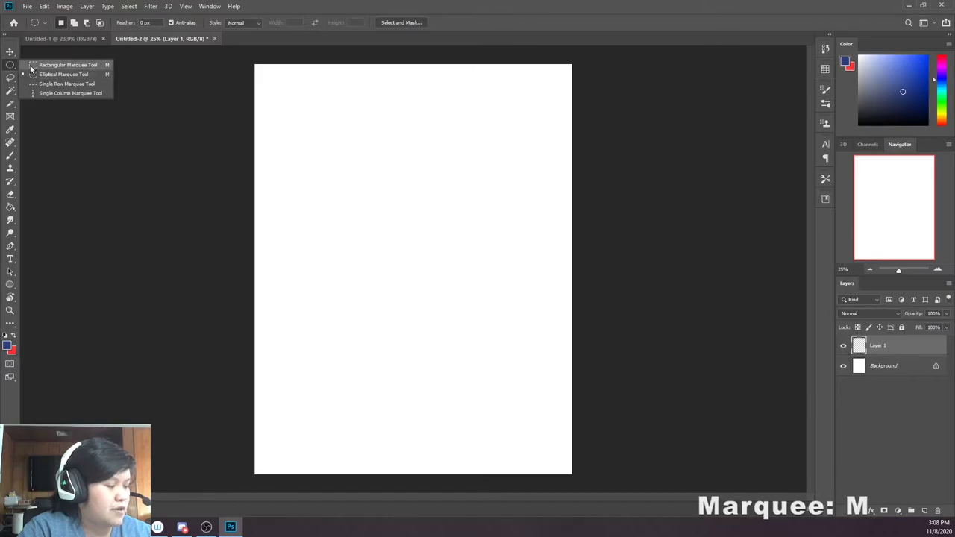
pyautogui.click(31, 67)
pyautogui.press('b')
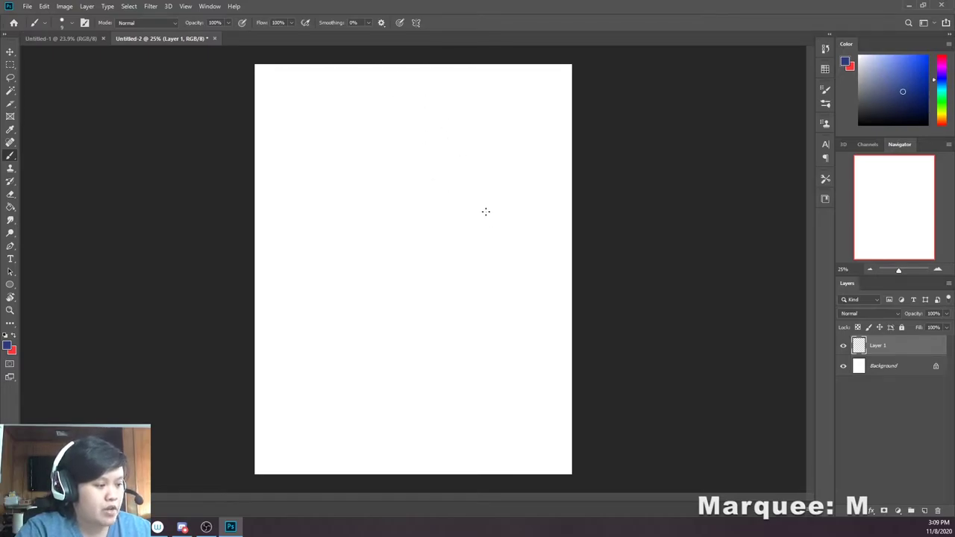
# Scribble dark blue zigzag lines across Layer 1 and make a rectangular marquee selection over their right part
pyautogui.moveTo(343, 127)
pyautogui.mouseDown()
pyautogui.moveTo(376, 147)
pyautogui.moveTo(456, 311)
pyautogui.moveTo(405, 364)
pyautogui.mouseUp()
pyautogui.moveTo(303, 353); pyautogui.dragTo(380, 344)
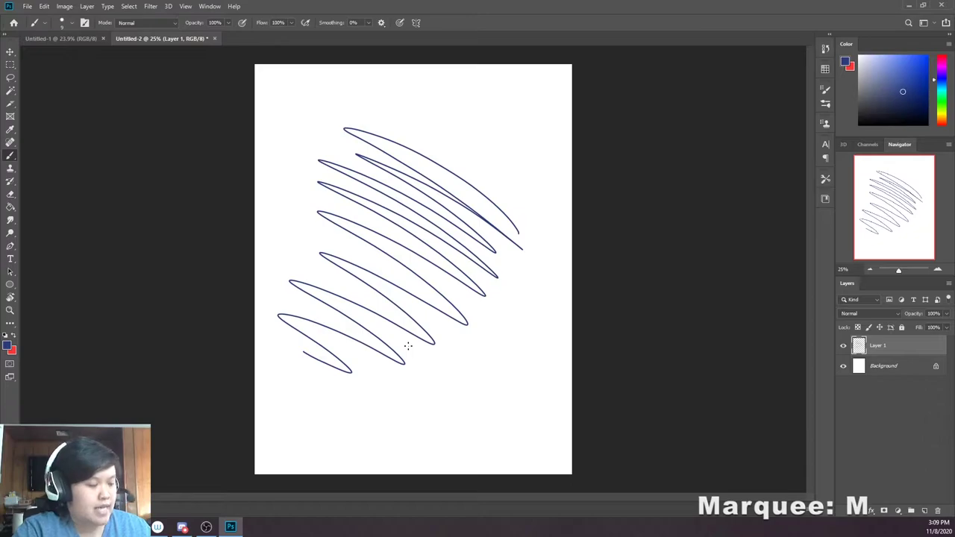
pyautogui.press('m')
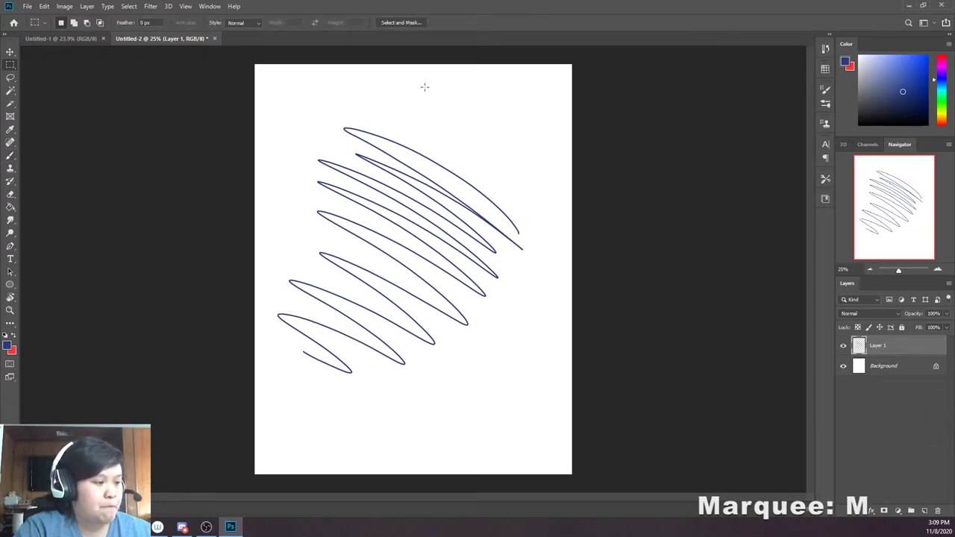
pyautogui.moveTo(393, 96); pyautogui.dragTo(546, 344)
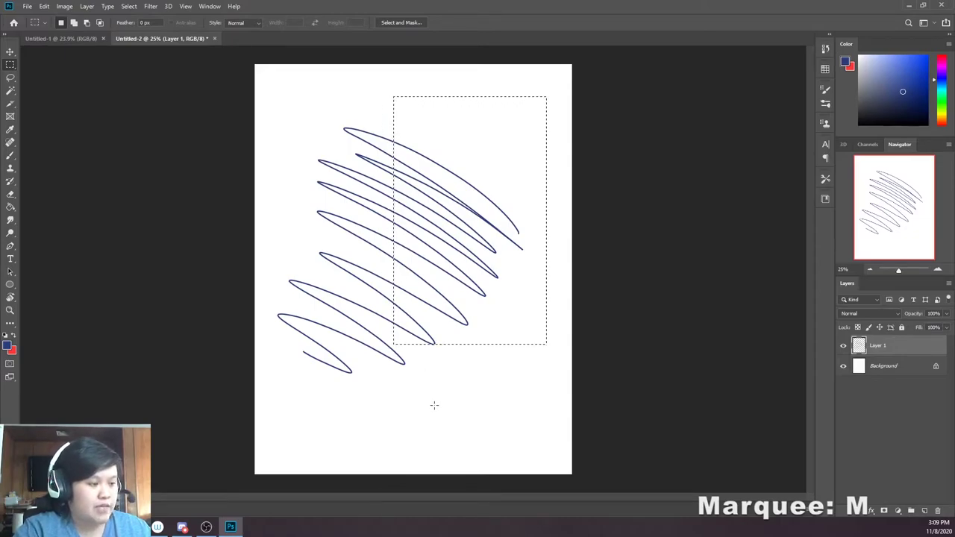
# Brush dense dark blue diagonal strokes across the rectangular selection, running past its edges
pyautogui.press('b')
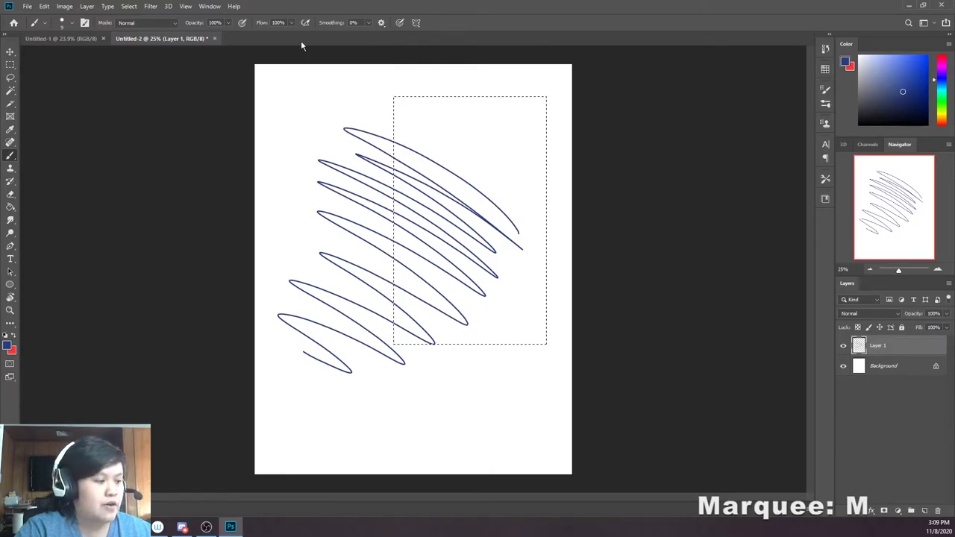
pyautogui.moveTo(477, 145); pyautogui.dragTo(450, 144)
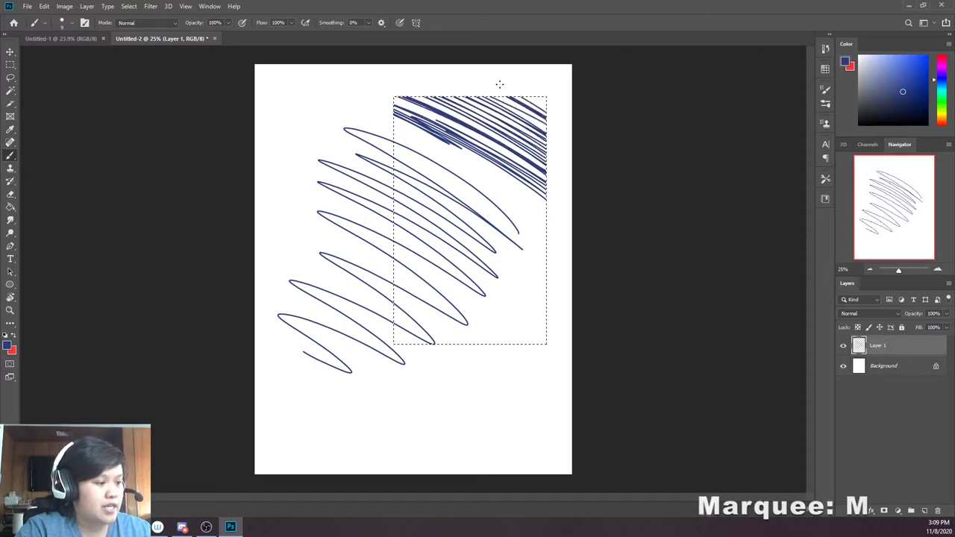
pyautogui.moveTo(500, 85); pyautogui.dragTo(418, 120)
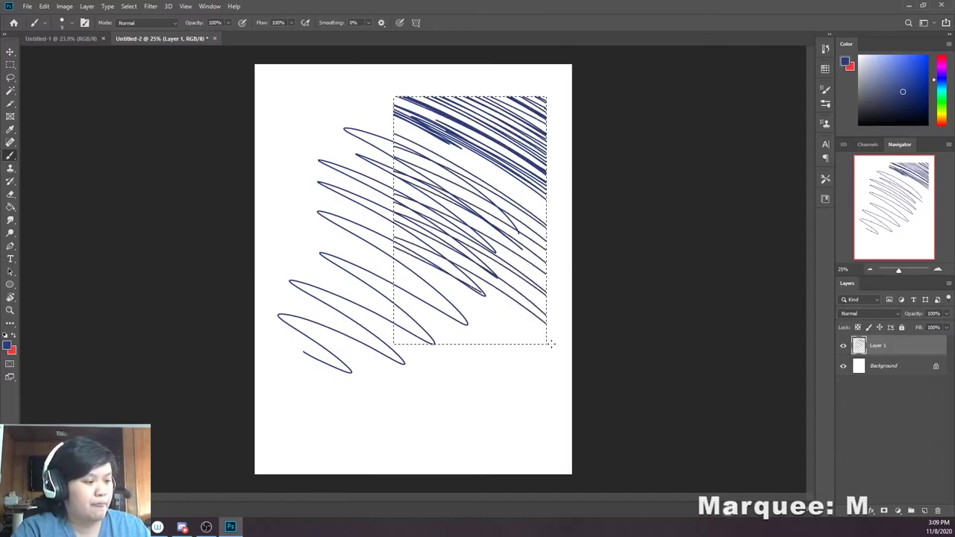
# Erase the dense strokes in the upper part of the rectangular selection
pyautogui.press('e')
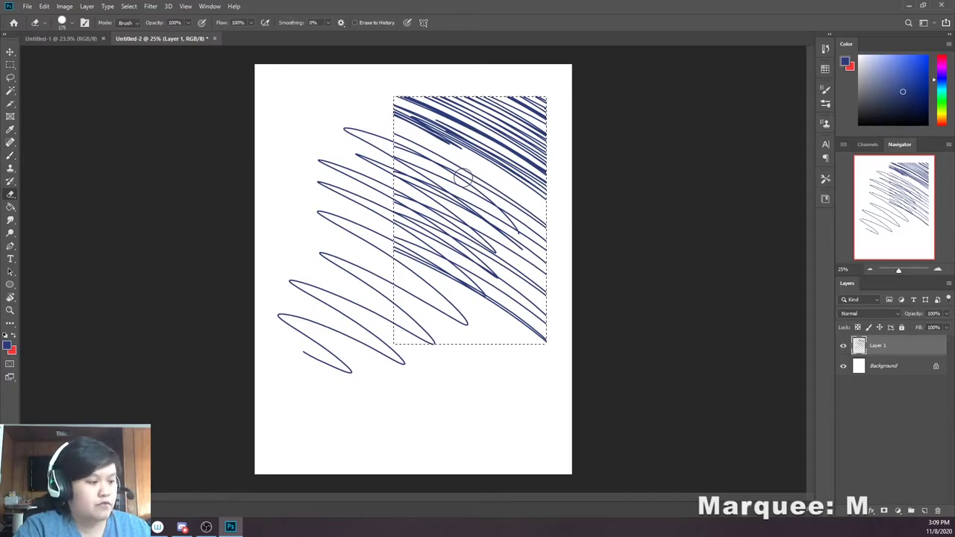
pyautogui.moveTo(395, 108); pyautogui.dragTo(530, 157)
pyautogui.moveTo(453, 95)
pyautogui.mouseDown()
pyautogui.moveTo(586, 134)
pyautogui.moveTo(383, 100)
pyautogui.moveTo(461, 125)
pyautogui.mouseUp()
pyautogui.moveTo(542, 141)
pyautogui.mouseDown()
pyautogui.moveTo(393, 60)
pyautogui.moveTo(492, 171)
pyautogui.moveTo(527, 150)
pyautogui.moveTo(455, 82)
pyautogui.mouseUp()
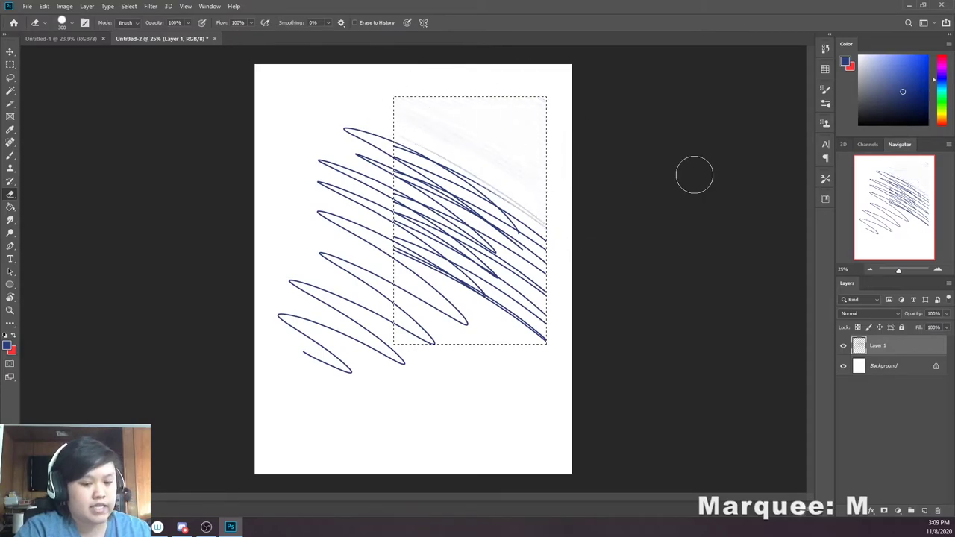
# Fill several gaps between the lines inside the rectangular selection with dark blue using the Paint Bucket
pyautogui.press('b')
pyautogui.press('g')
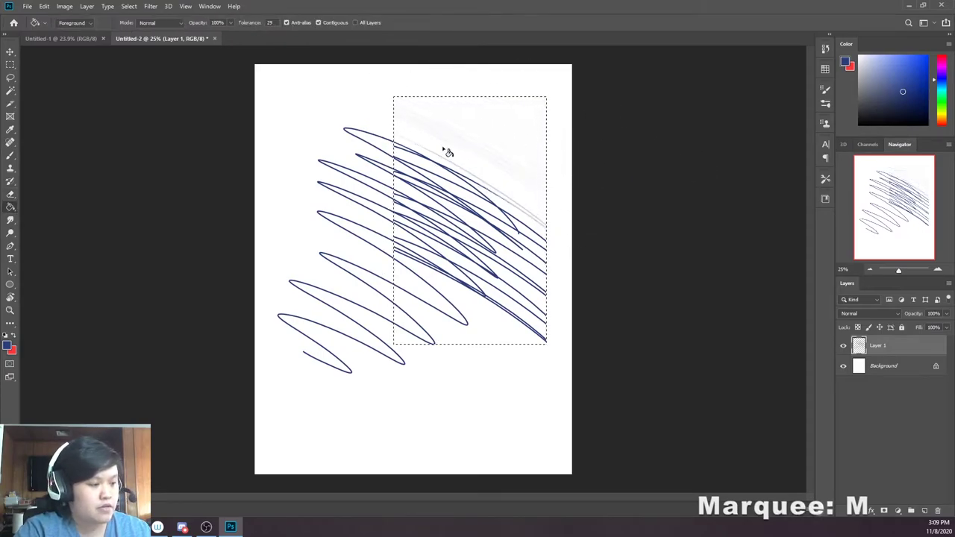
pyautogui.click(445, 148)
pyautogui.click(438, 153)
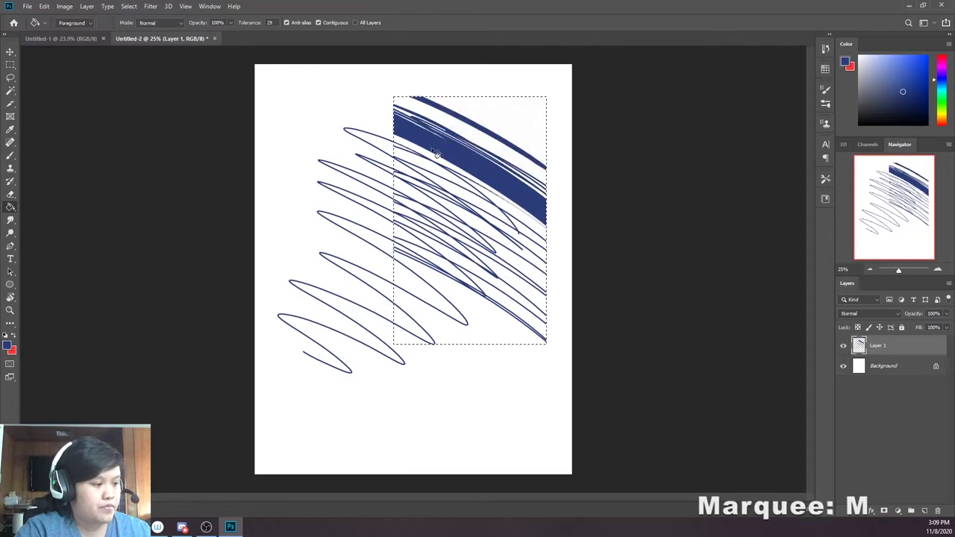
pyautogui.click(490, 329)
pyautogui.click(442, 256)
pyautogui.click(473, 215)
pyautogui.click(471, 203)
pyautogui.click(468, 185)
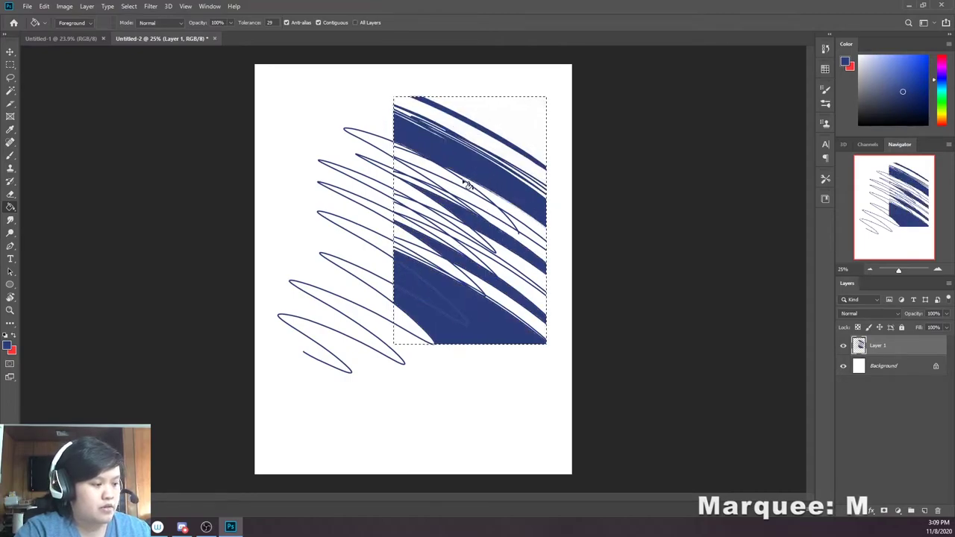
pyautogui.click(469, 212)
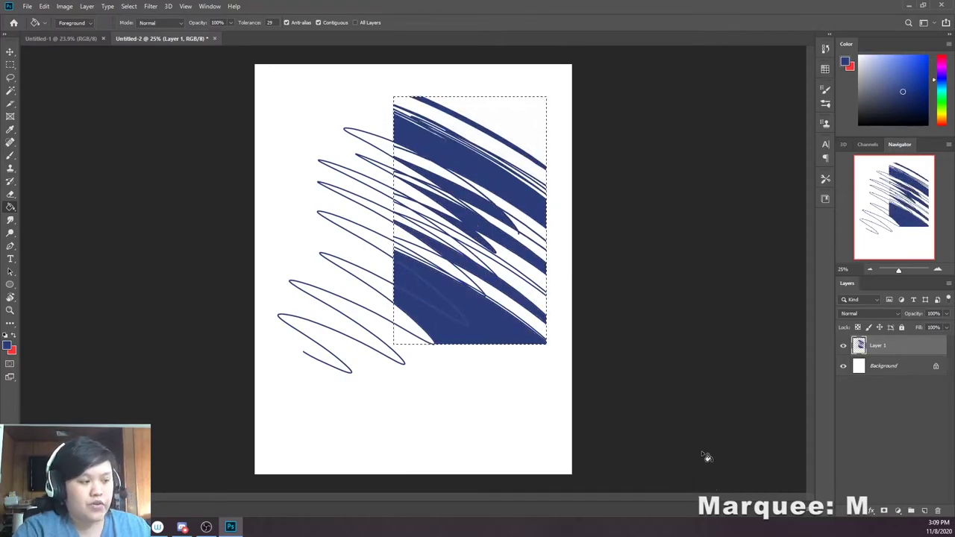
# Delete the contents of the rectangular selection and deselect it
pyautogui.press('Delete')
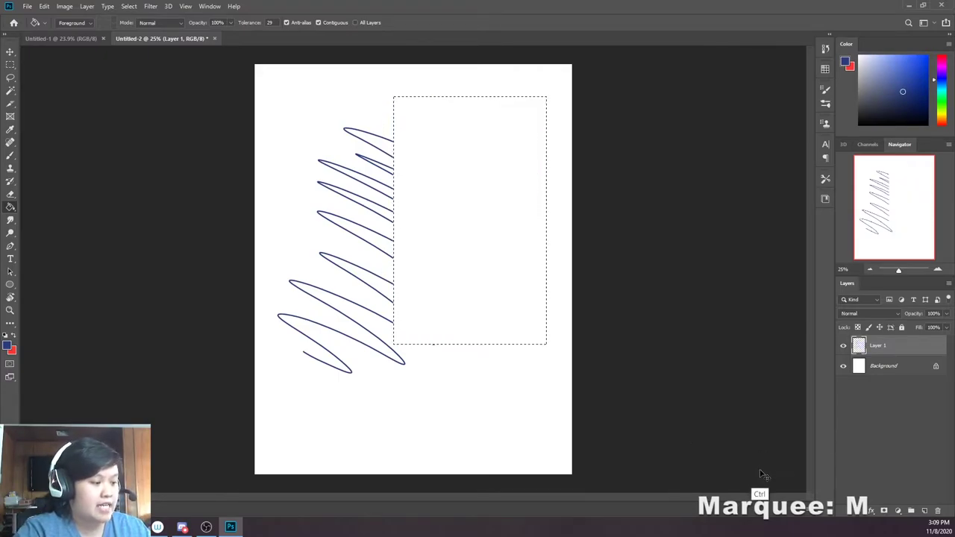
pyautogui.hotkey('ctrl', 'd')
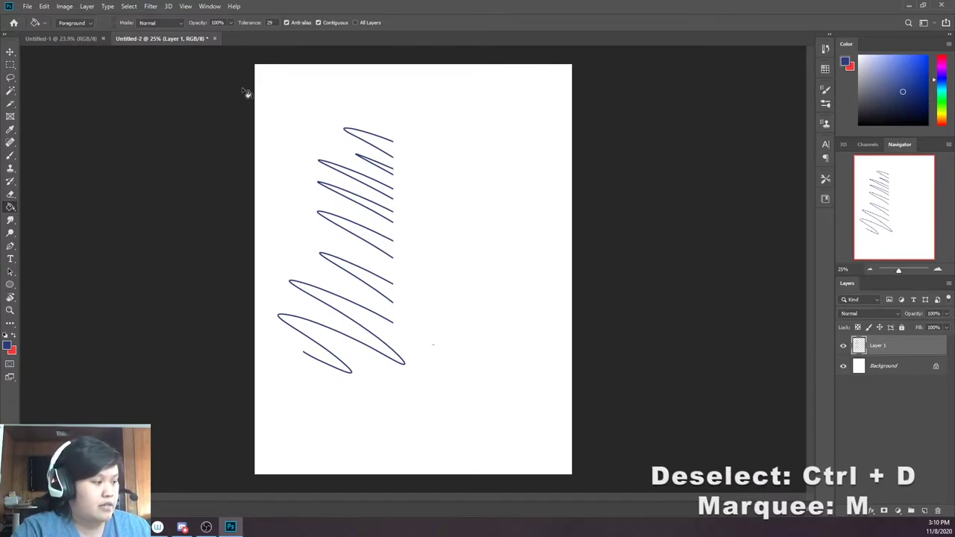
# Switch to the Elliptical Marquee tool and select a wide ellipse over the upper part of the scribble
pyautogui.click(11, 65)
pyautogui.rightClick(10, 65)
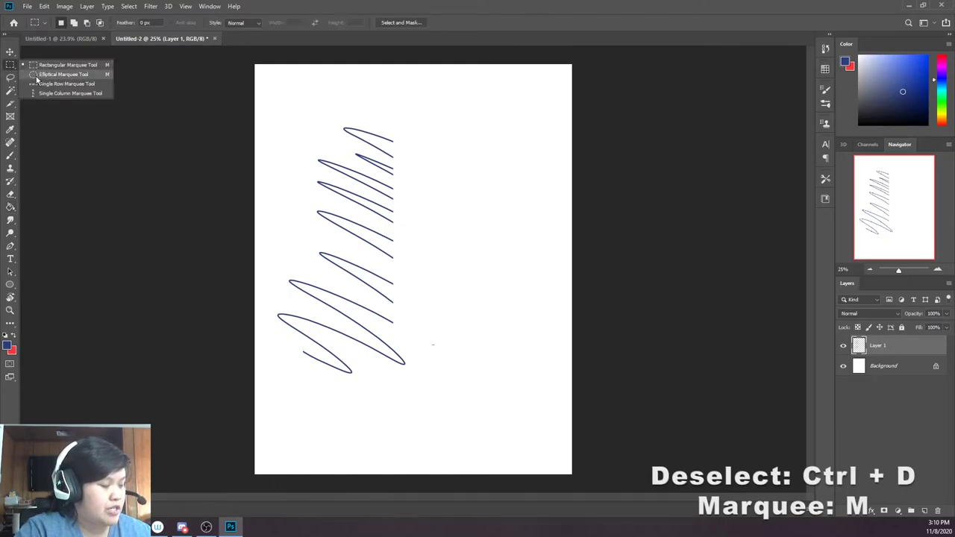
pyautogui.click(38, 78)
pyautogui.moveTo(281, 144)
pyautogui.mouseDown()
pyautogui.moveTo(420, 295)
pyautogui.moveTo(496, 358)
pyautogui.moveTo(454, 252)
pyautogui.moveTo(449, 267)
pyautogui.mouseUp()
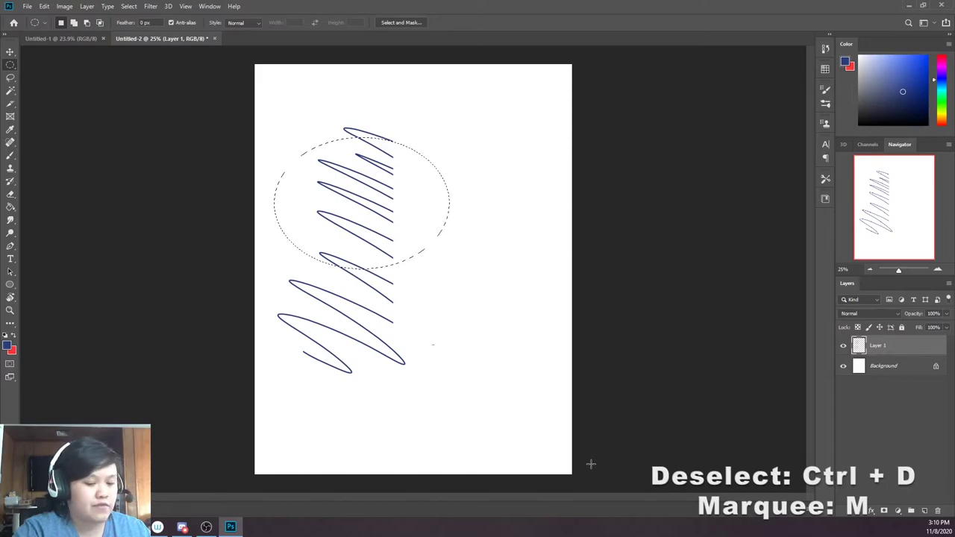
# Enlarge the brush to 600, paint the elliptical selection solid dark blue and deselect it
pyautogui.press('b')
pyautogui.press(']')
pyautogui.press(']')
pyautogui.press(']')
pyautogui.moveTo(433, 258)
pyautogui.mouseDown()
pyautogui.moveTo(324, 111)
pyautogui.moveTo(308, 147)
pyautogui.moveTo(347, 216)
pyautogui.moveTo(420, 283)
pyautogui.mouseUp()
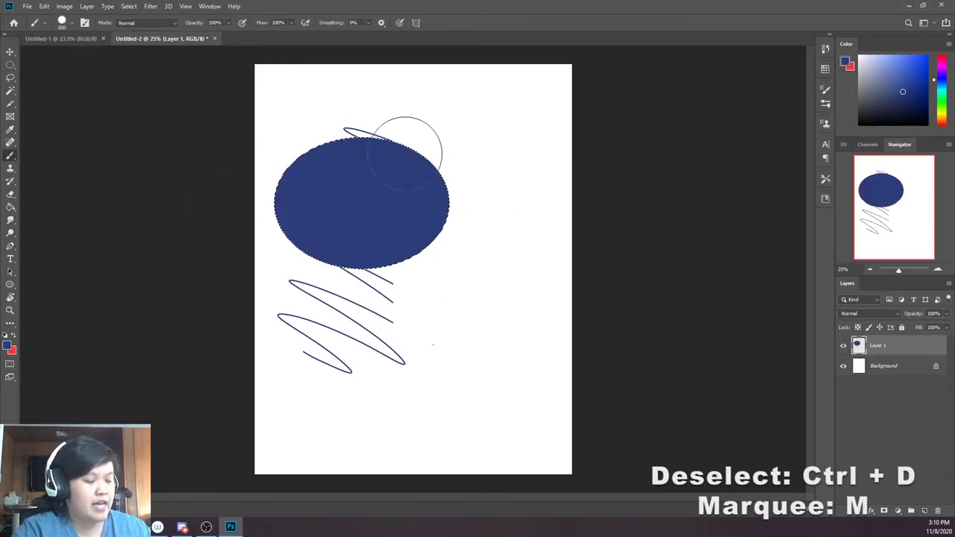
pyautogui.hotkey('ctrl', 'd')
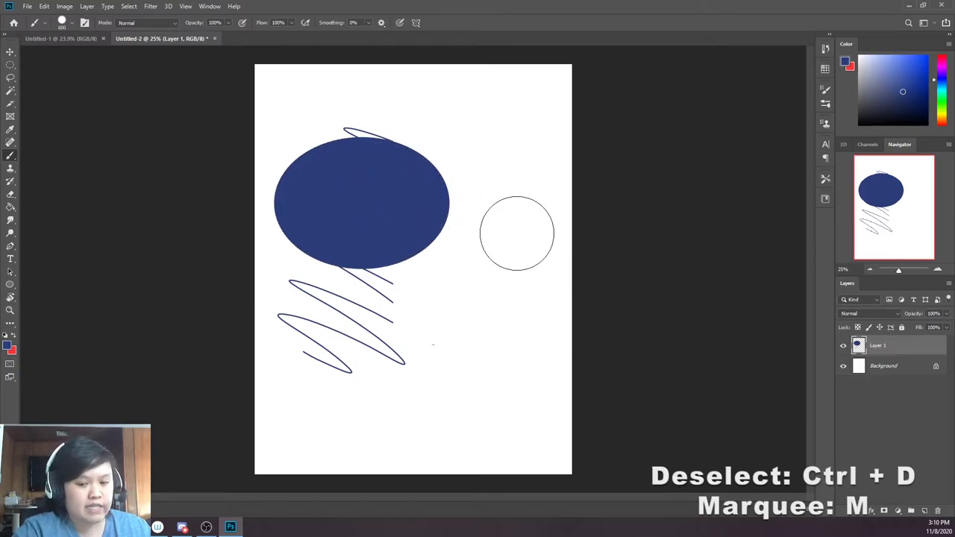
# Reduce the brush size to 35 and scribble a dark blue zigzag to the lower right of the ellipse
pyautogui.press('[')
pyautogui.press('[')
pyautogui.press('[')
pyautogui.press('[')
pyautogui.press('[')
pyautogui.press('[')
pyautogui.press('[')
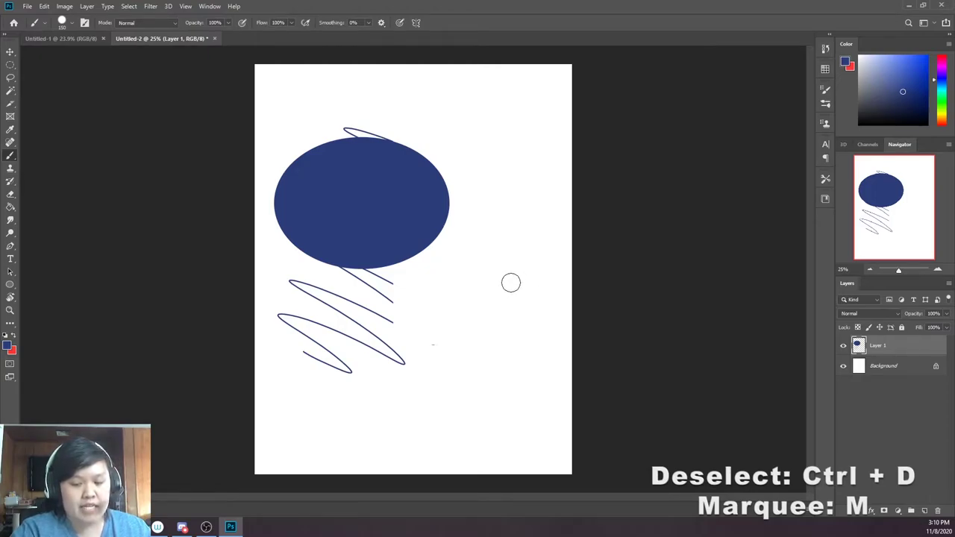
pyautogui.press('[')
pyautogui.press('[')
pyautogui.press('[')
pyautogui.press('[')
pyautogui.press('[')
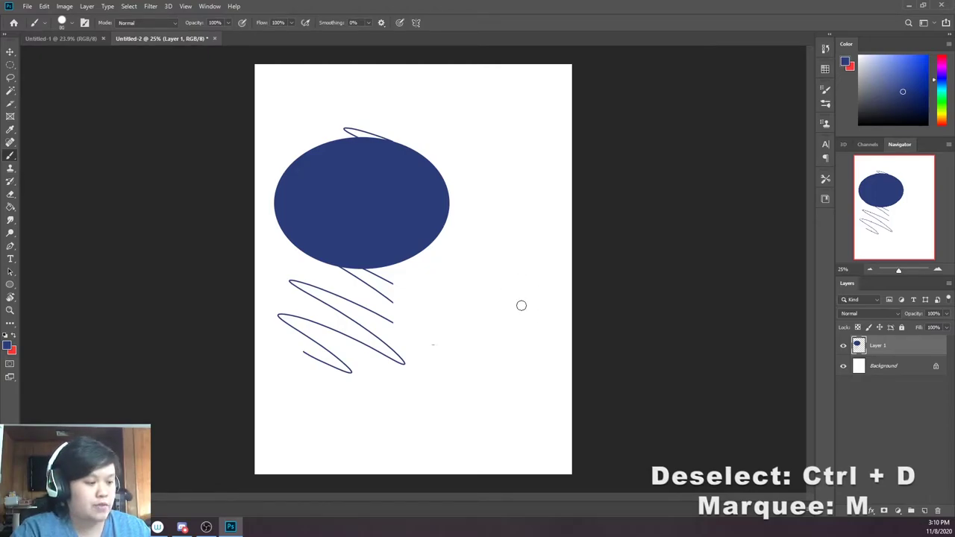
pyautogui.moveTo(521, 308)
pyautogui.mouseDown()
pyautogui.moveTo(494, 270)
pyautogui.moveTo(440, 278)
pyautogui.moveTo(422, 346)
pyautogui.moveTo(410, 314)
pyautogui.mouseUp()
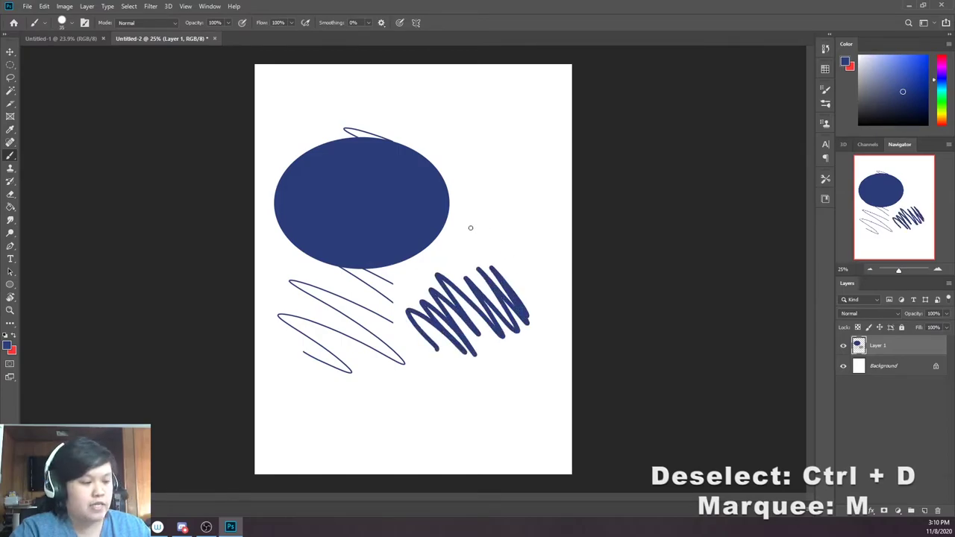
# Enlarge the brush to 600 and paint broad dark blue strokes over the ellipse and scribbles
pyautogui.press(']')
pyautogui.press(']')
pyautogui.press(']')
pyautogui.press(']')
pyautogui.press(']')
pyautogui.press(']')
pyautogui.press(']')
pyautogui.press(']')
pyautogui.moveTo(482, 200)
pyautogui.mouseDown()
pyautogui.moveTo(449, 176)
pyautogui.moveTo(443, 209)
pyautogui.moveTo(480, 282)
pyautogui.moveTo(323, 273)
pyautogui.moveTo(302, 294)
pyautogui.mouseUp()
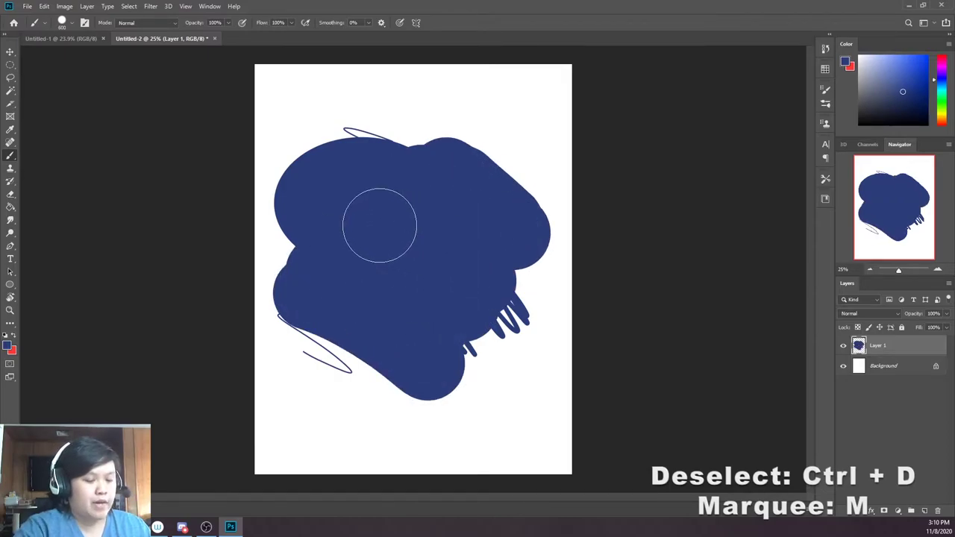
# Select a curved freehand area inside the dark blue shape with the Lasso tool, paint it light blue and deselect
pyautogui.click(11, 78)
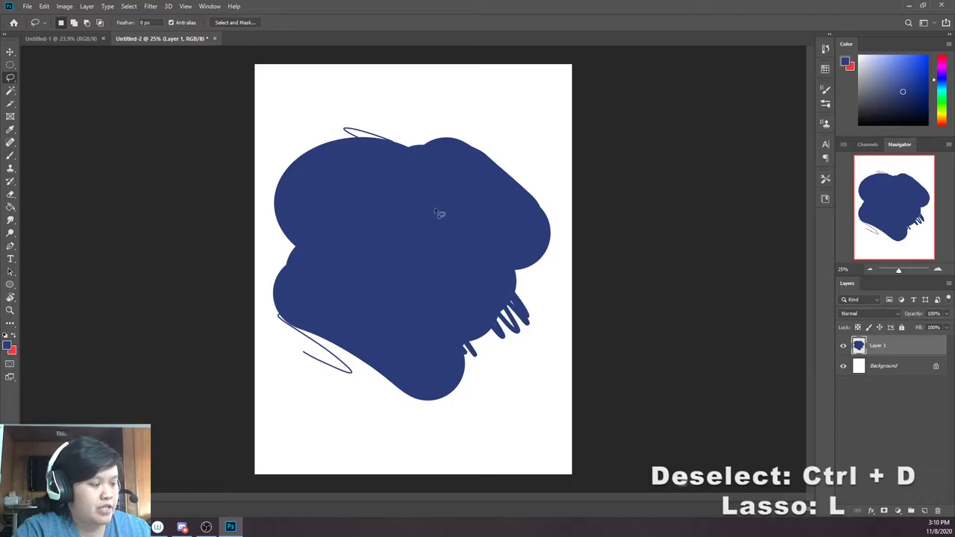
pyautogui.moveTo(435, 299)
pyautogui.mouseDown()
pyautogui.moveTo(458, 279)
pyautogui.moveTo(432, 247)
pyautogui.moveTo(442, 198)
pyautogui.moveTo(396, 169)
pyautogui.moveTo(336, 175)
pyautogui.moveTo(313, 210)
pyautogui.moveTo(398, 256)
pyautogui.moveTo(386, 280)
pyautogui.moveTo(399, 305)
pyautogui.moveTo(436, 303)
pyautogui.mouseUp()
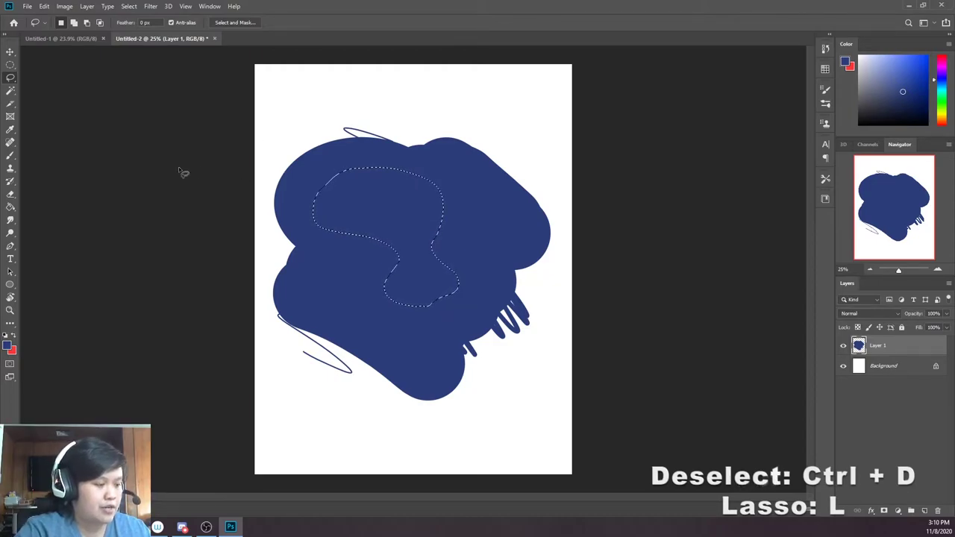
pyautogui.press('b')
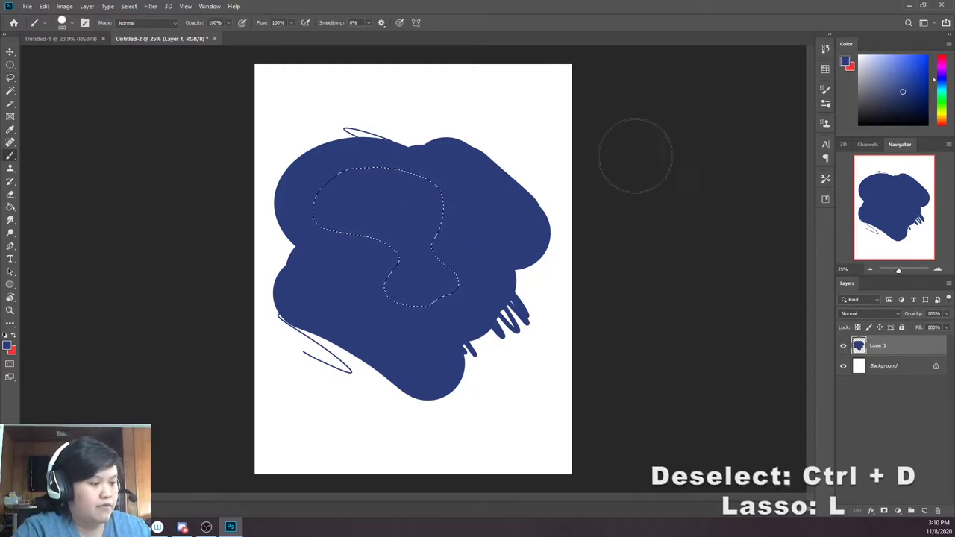
pyautogui.click(875, 56)
pyautogui.moveTo(379, 187); pyautogui.dragTo(426, 320)
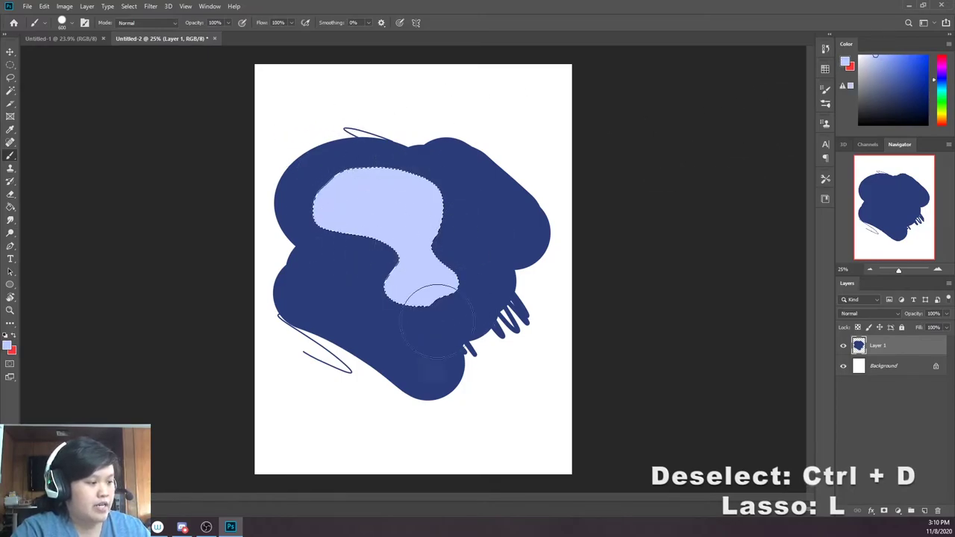
pyautogui.hotkey('ctrl', 'd')
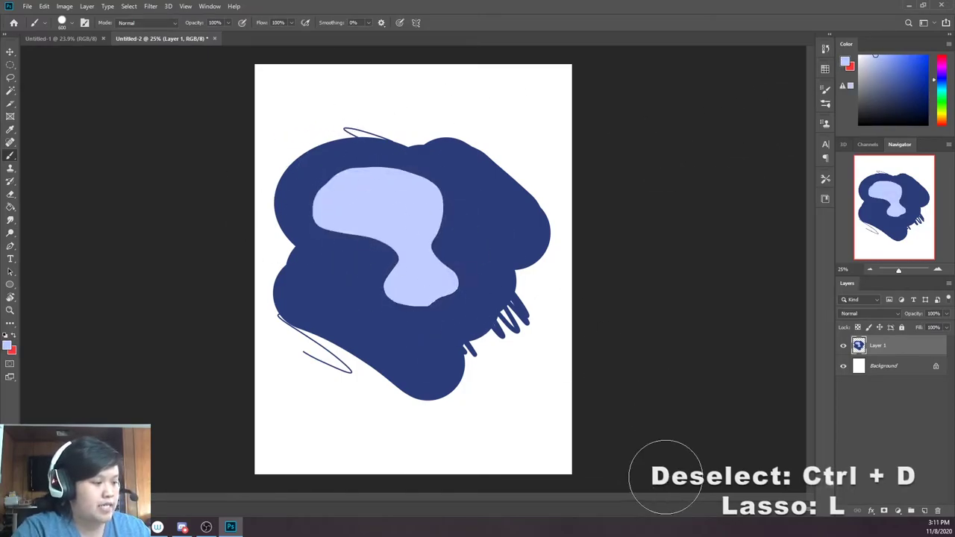
# Switch to the Polygonal Lasso tool and outline a closed triangular selection over the light blue area
pyautogui.click(10, 78)
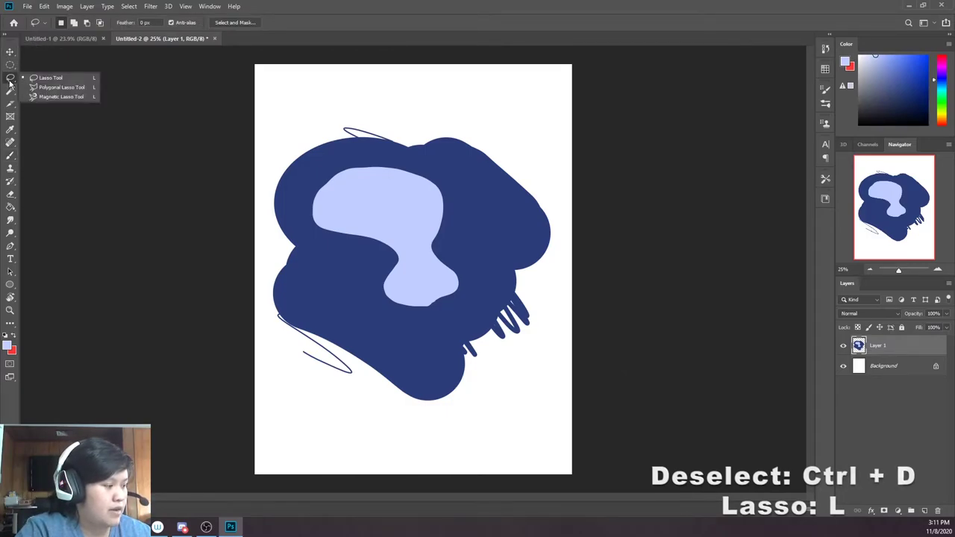
pyautogui.click(52, 89)
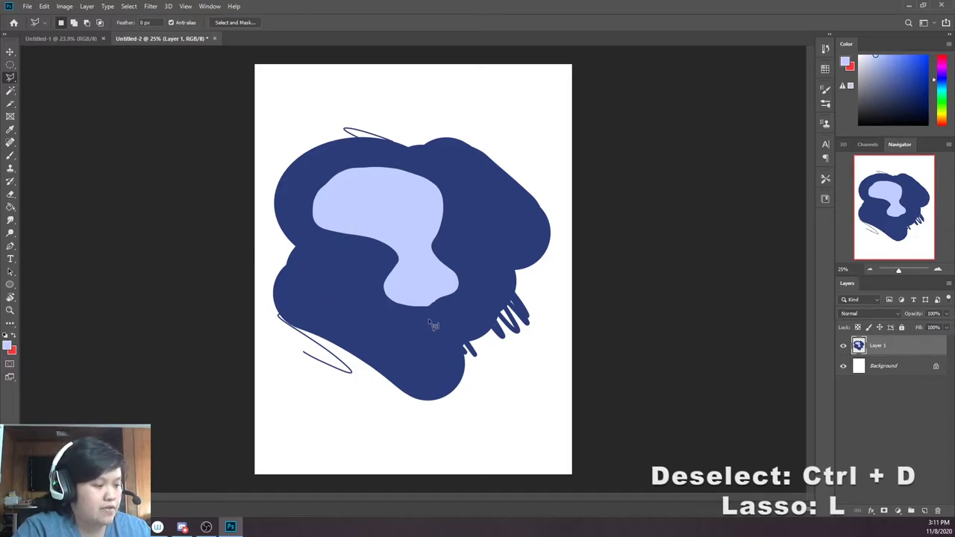
pyautogui.click(334, 299)
pyautogui.click(405, 160)
pyautogui.click(477, 312)
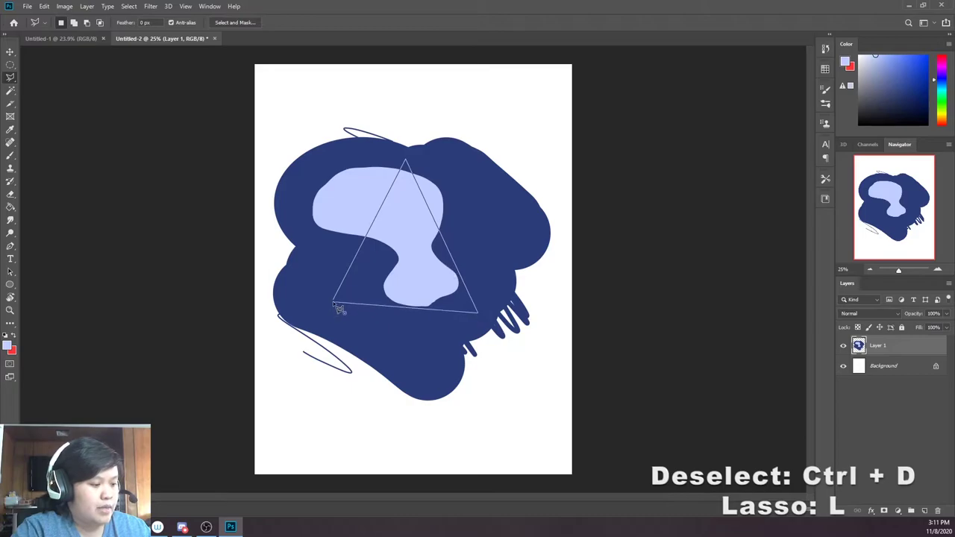
pyautogui.click(335, 302)
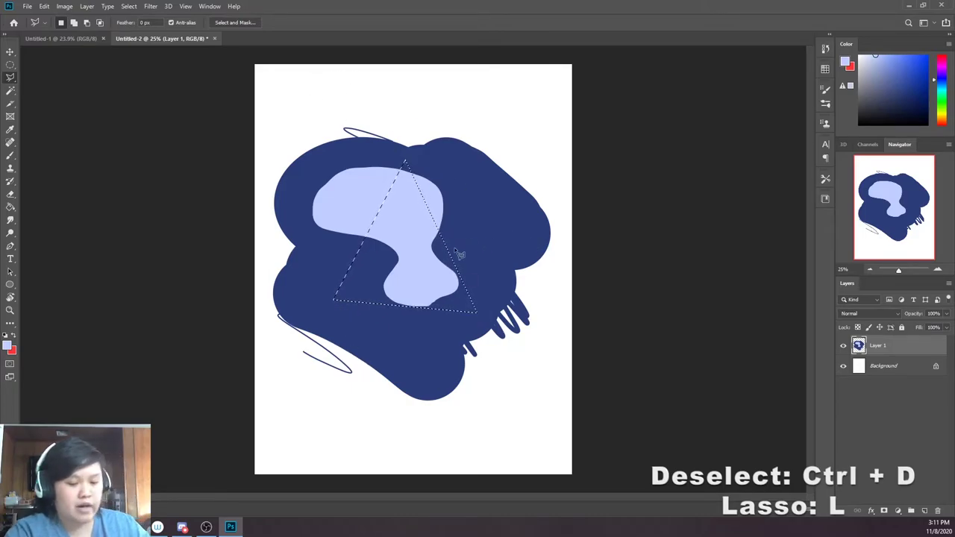
# Choose a bright blue, brush it over the triangular selection and deselect
pyautogui.press('b')
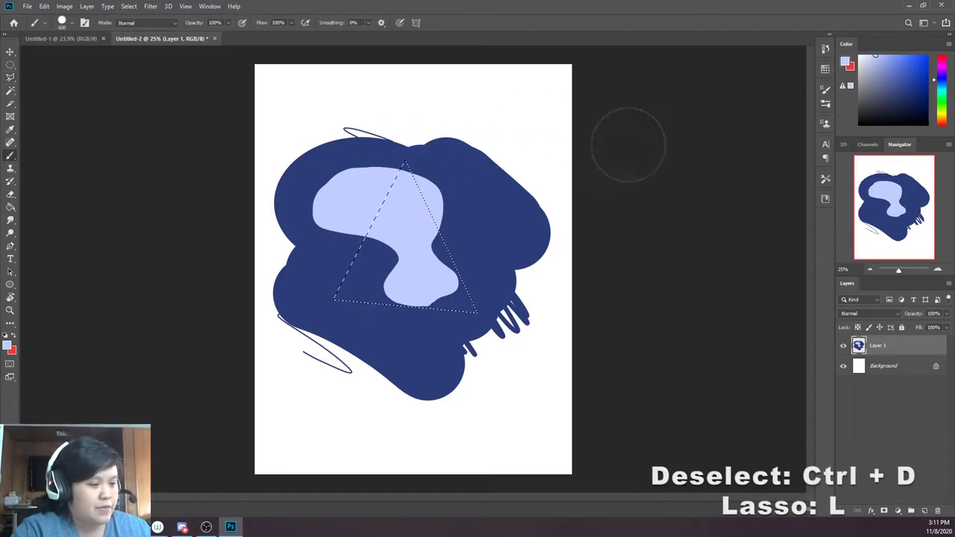
pyautogui.click(920, 57)
pyautogui.moveTo(406, 168)
pyautogui.mouseDown()
pyautogui.moveTo(388, 153)
pyautogui.moveTo(470, 220)
pyautogui.moveTo(418, 267)
pyautogui.moveTo(312, 309)
pyautogui.mouseUp()
pyautogui.hotkey('ctrl', 'd')
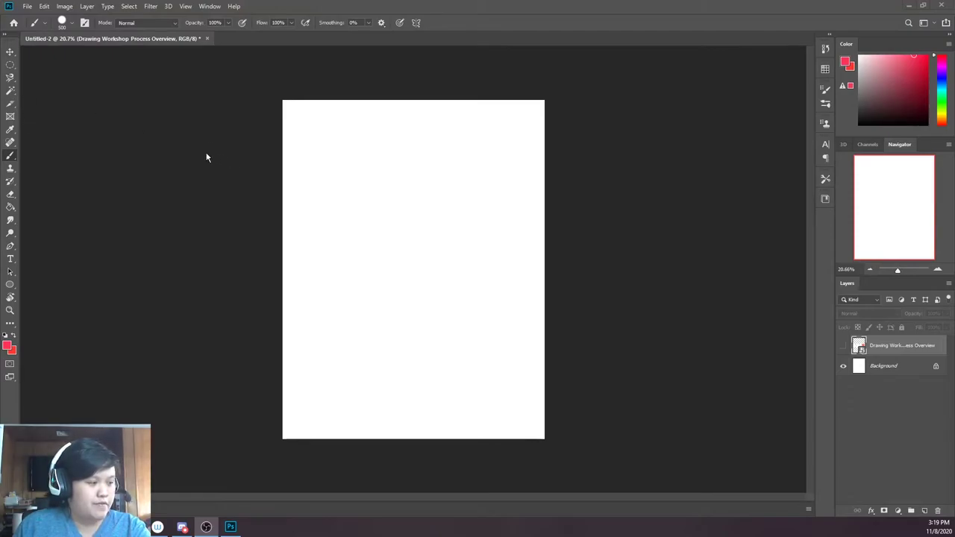
# Activate the Magic Wand tool and add a new empty layer above the hidden Drawing Workshop Process Overview layer
pyautogui.click(7, 91)
pyautogui.click(10, 91)
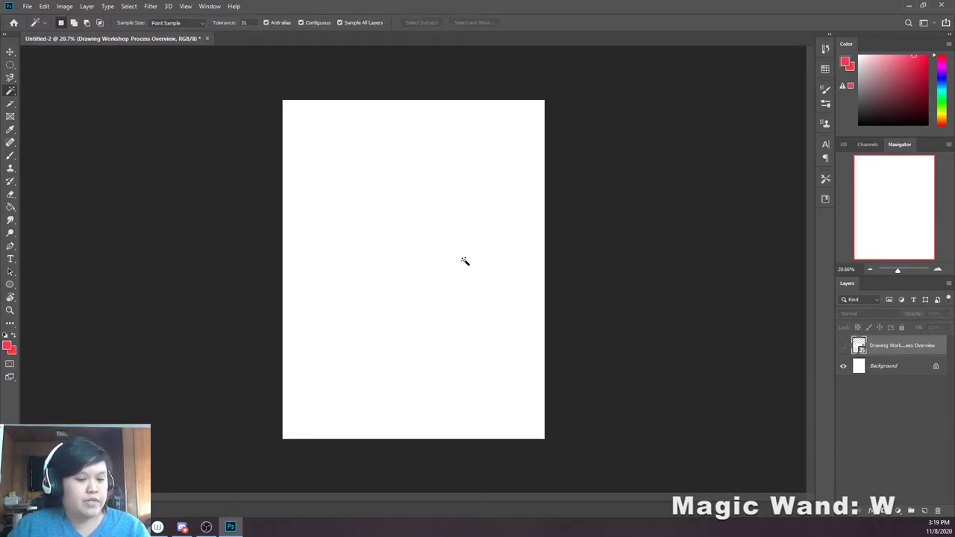
pyautogui.click(924, 512)
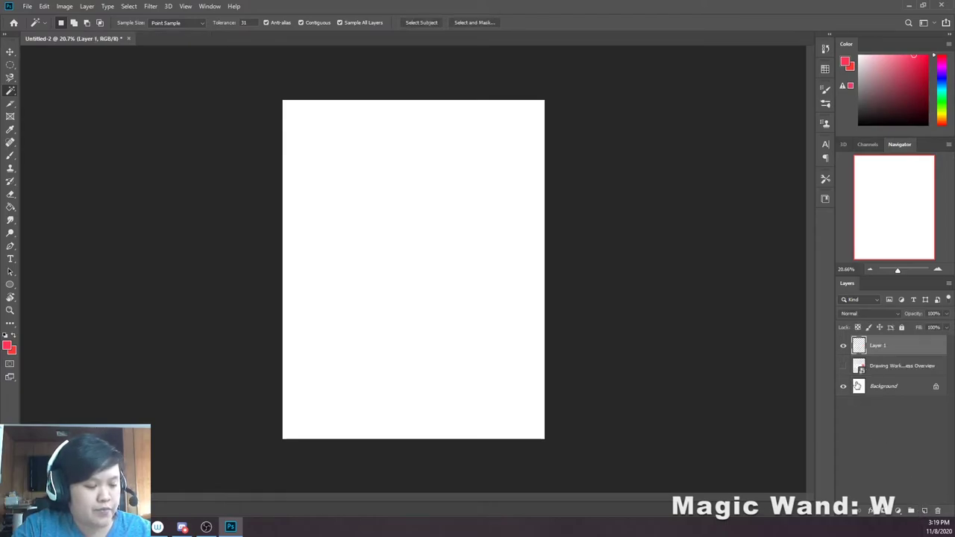
# Paint a large pink blob on the empty layer with the Brush tool reduced to size 150
pyautogui.press('b')
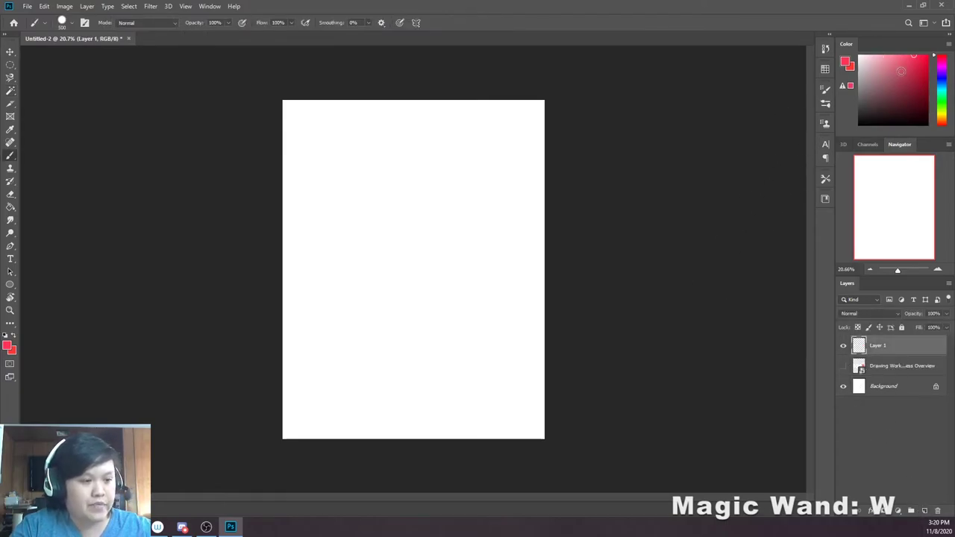
pyautogui.press('[')
pyautogui.press('[')
pyautogui.press('[')
pyautogui.press('[')
pyautogui.press('[')
pyautogui.press('[')
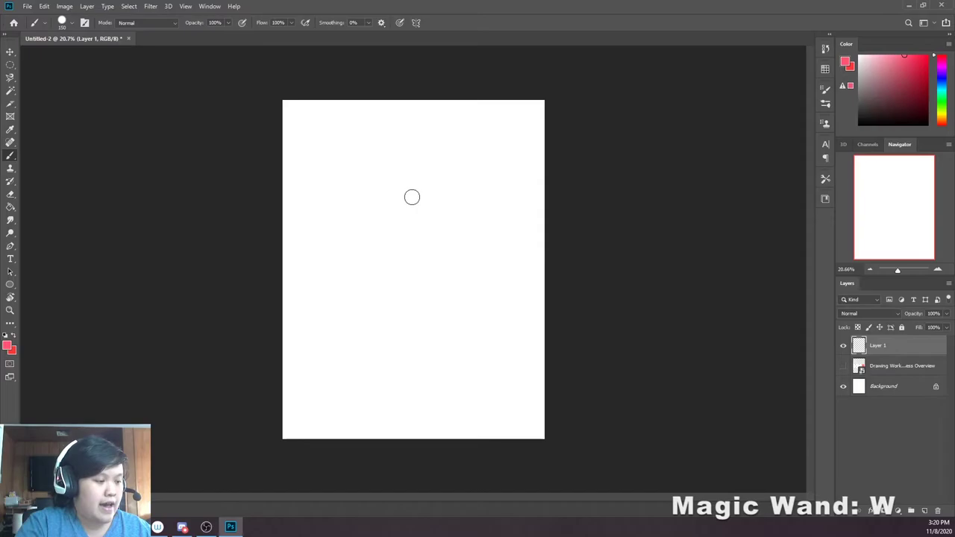
pyautogui.moveTo(486, 236)
pyautogui.mouseDown()
pyautogui.moveTo(373, 181)
pyautogui.moveTo(391, 289)
pyautogui.moveTo(369, 312)
pyautogui.moveTo(387, 338)
pyautogui.moveTo(453, 344)
pyautogui.moveTo(409, 232)
pyautogui.moveTo(474, 221)
pyautogui.moveTo(497, 254)
pyautogui.moveTo(397, 189)
pyautogui.moveTo(472, 319)
pyautogui.moveTo(423, 276)
pyautogui.moveTo(419, 328)
pyautogui.moveTo(387, 318)
pyautogui.moveTo(425, 285)
pyautogui.moveTo(440, 320)
pyautogui.mouseUp()
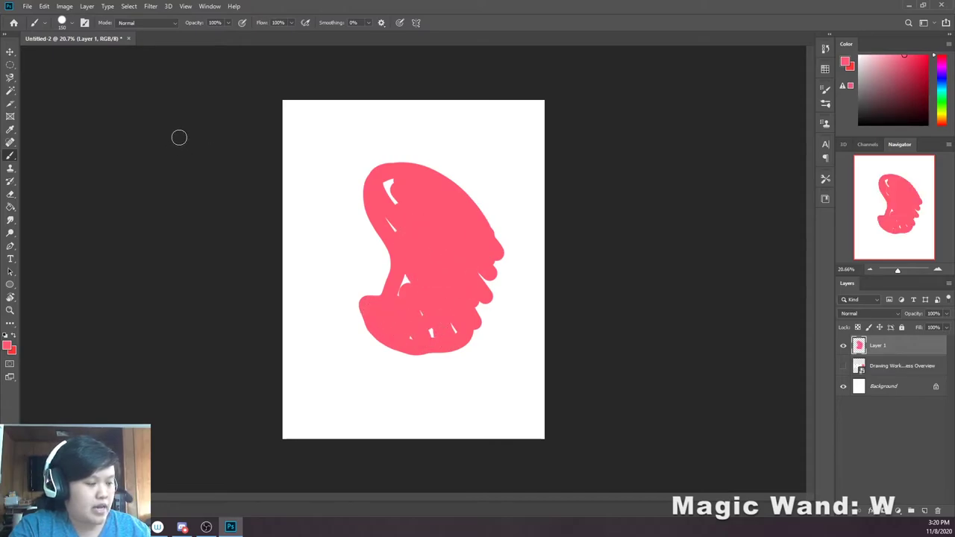
# Select the pink blob with the Magic Wand, inspect the selection outline and deselect
pyautogui.click(11, 89)
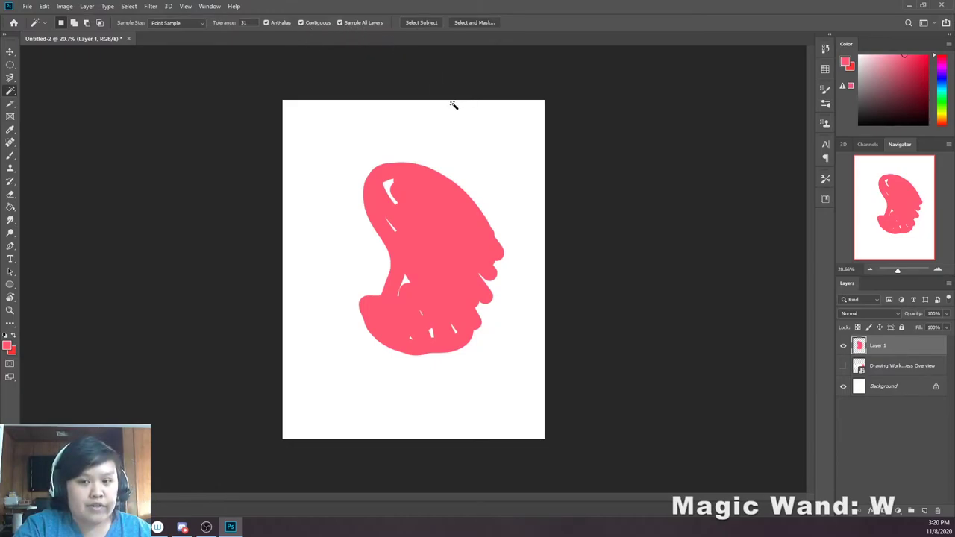
pyautogui.click(436, 232)
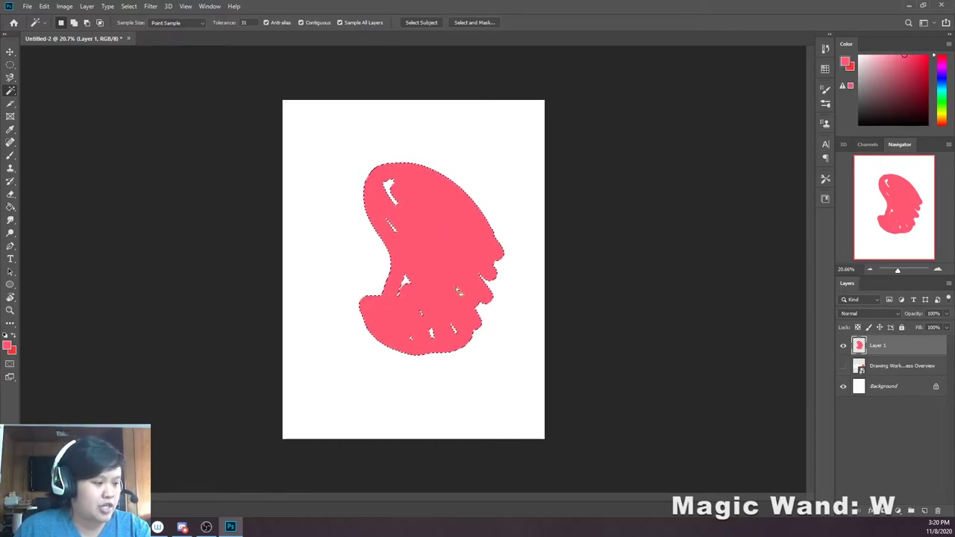
pyautogui.scroll(3, 458, 286)
pyautogui.scroll(-2, 383, 277)
pyautogui.scroll(-1, 382, 212)
pyautogui.scroll(1, 389, 187)
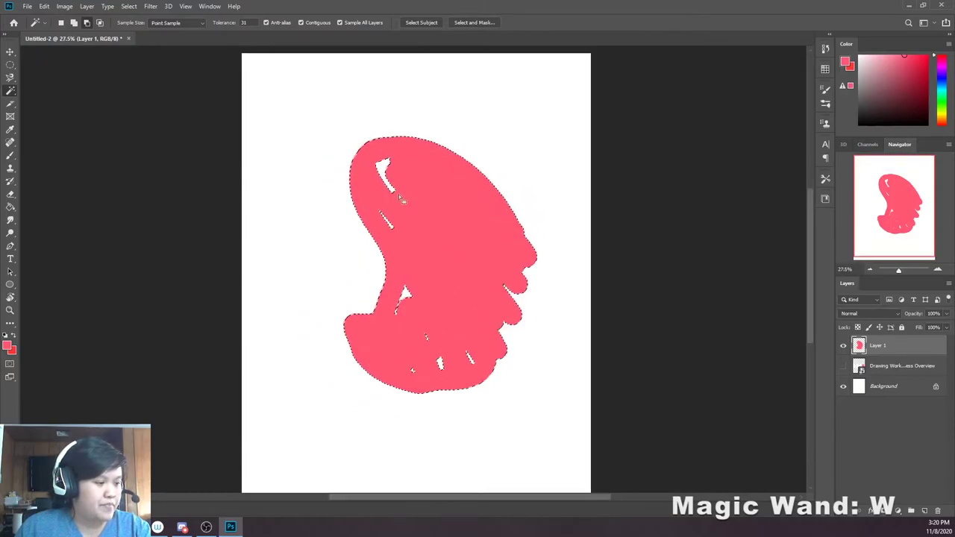
pyautogui.scroll(-1, 388, 171)
pyautogui.scroll(1, 433, 192)
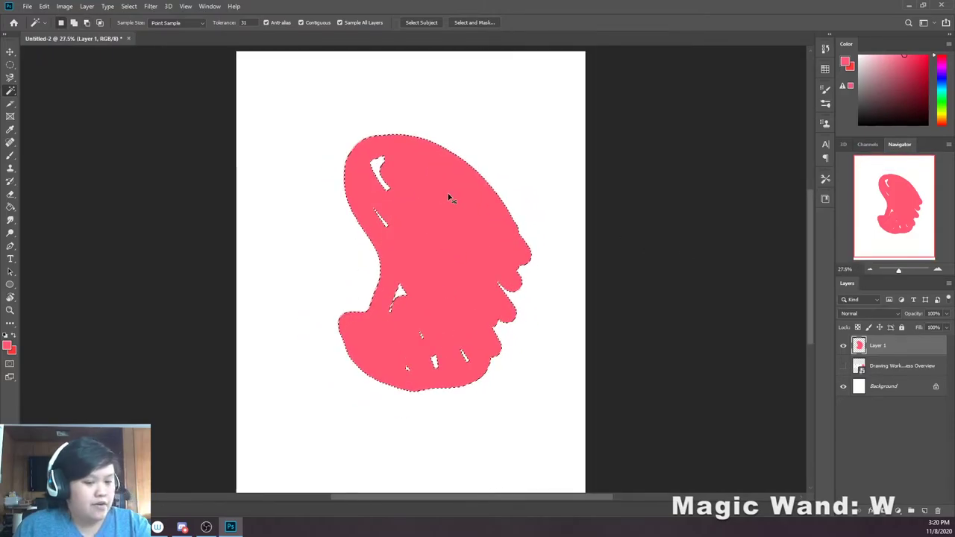
pyautogui.hotkey('ctrl', 'd')
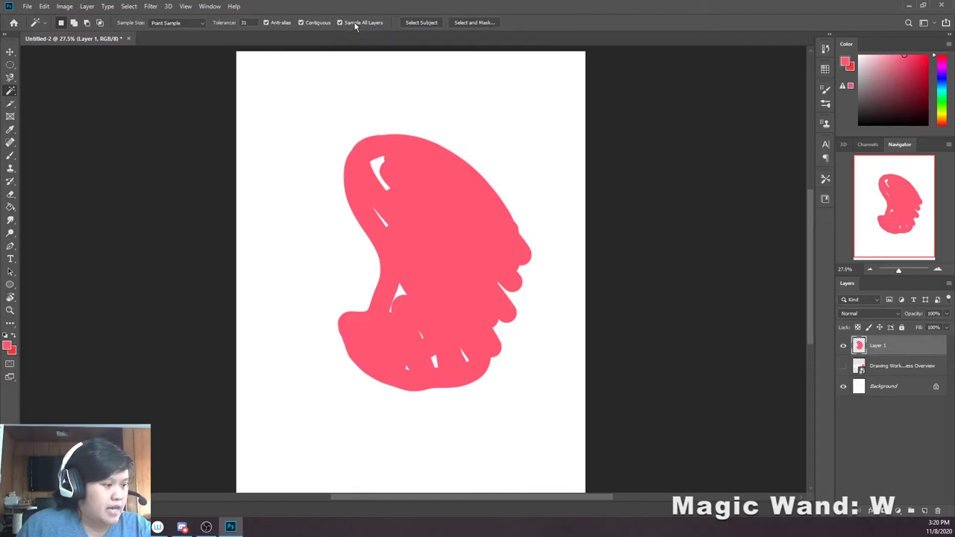
# Turn off the Magic Wand's Contiguous option and brush a separate pink circle below and to the left of the blob
pyautogui.click(396, 158)
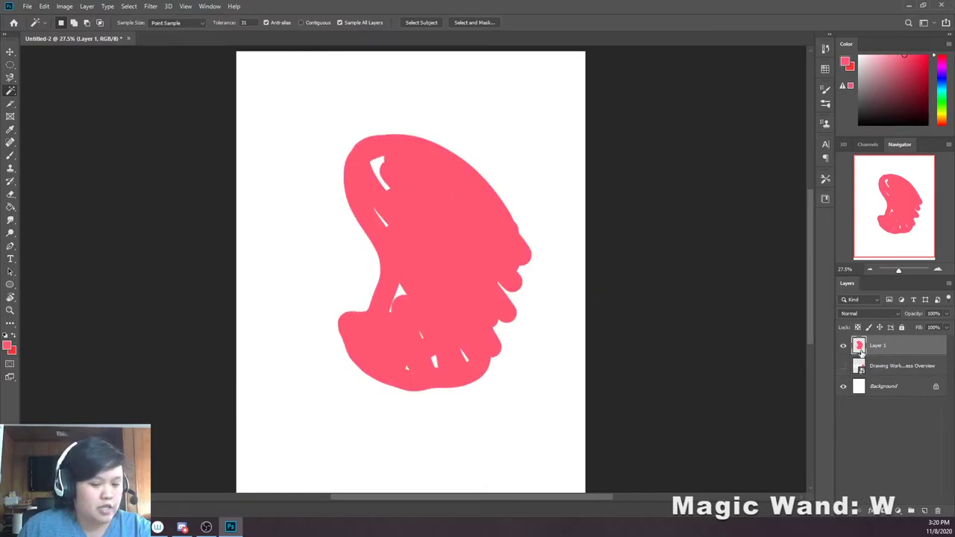
pyautogui.press('b')
pyautogui.moveTo(332, 433)
pyautogui.mouseDown()
pyautogui.moveTo(309, 384)
pyautogui.moveTo(323, 420)
pyautogui.moveTo(321, 447)
pyautogui.moveTo(308, 445)
pyautogui.moveTo(293, 432)
pyautogui.moveTo(298, 415)
pyautogui.moveTo(327, 403)
pyautogui.mouseUp()
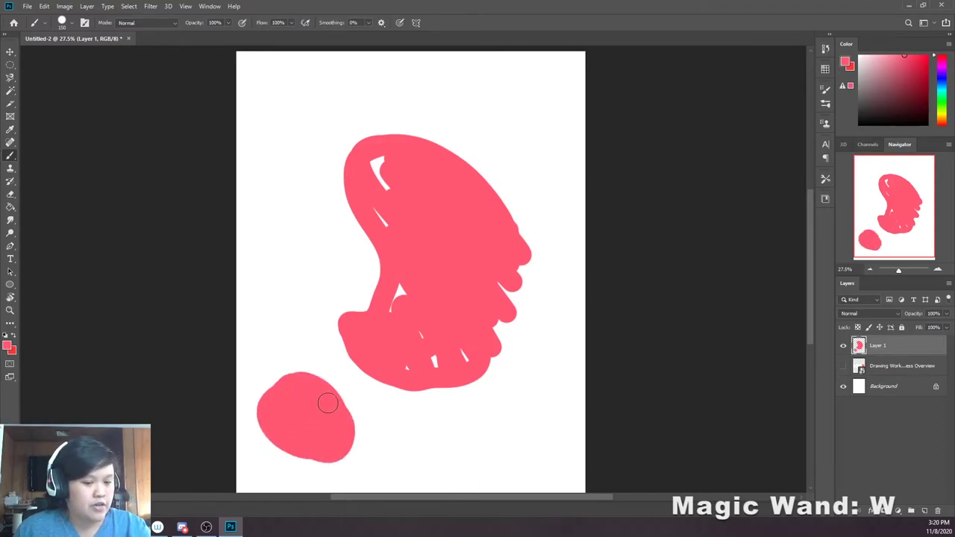
# Select both pink shapes at once by sampling the small circle with the Magic Wand, and deselect
pyautogui.press('w')
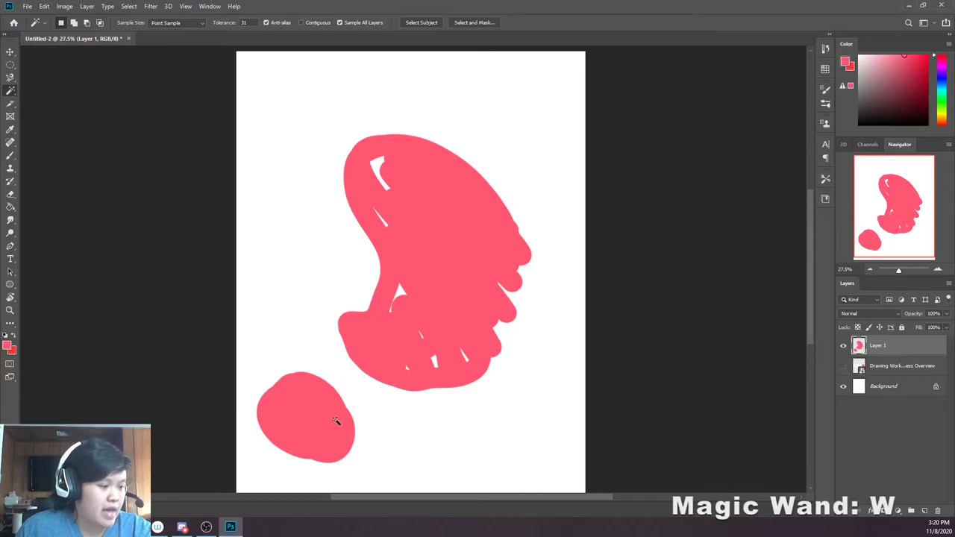
pyautogui.click(308, 405)
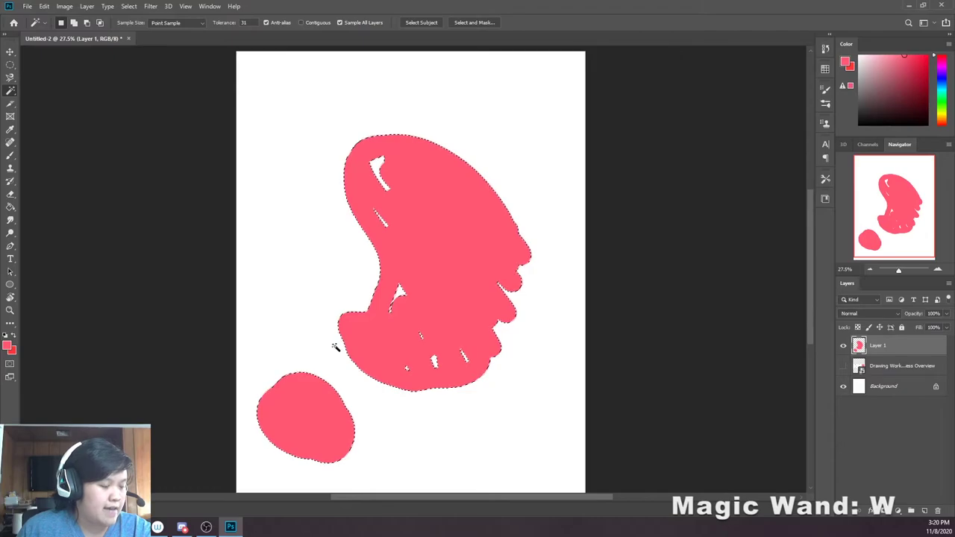
pyautogui.hotkey('ctrl', 'd')
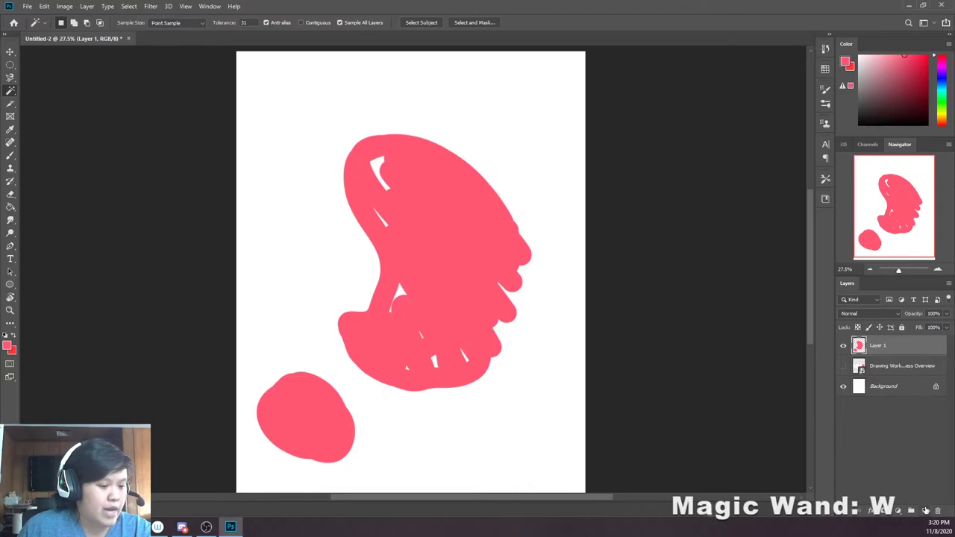
# Pick a darker red and paint a round shape at the canvas's upper-left edge with the Brush enlarged to size 600
pyautogui.moveTo(916, 63); pyautogui.dragTo(913, 67)
pyautogui.press('b')
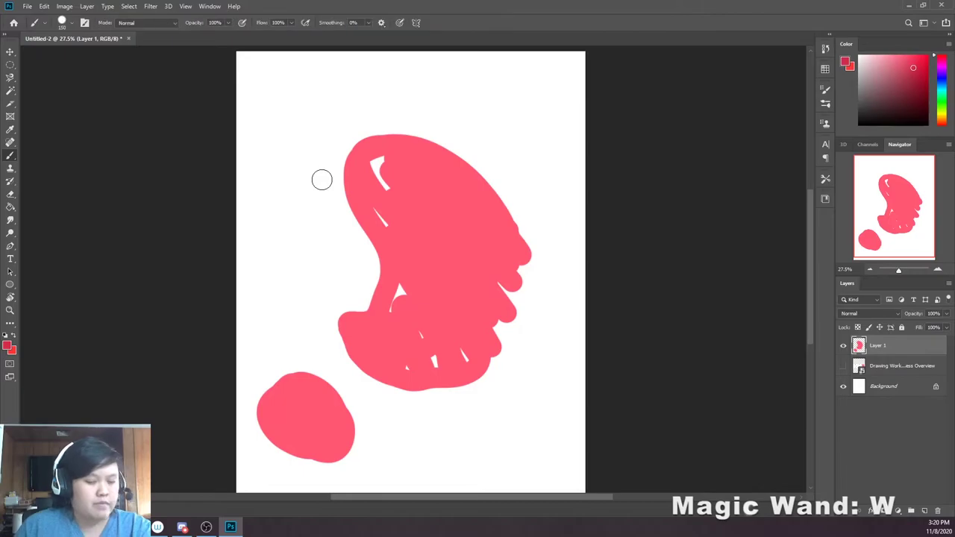
pyautogui.press(']')
pyautogui.press(']')
pyautogui.press(']')
pyautogui.press(']')
pyautogui.press(']')
pyautogui.press(']')
pyautogui.moveTo(286, 173)
pyautogui.mouseDown()
pyautogui.moveTo(285, 185)
pyautogui.moveTo(265, 160)
pyautogui.moveTo(277, 166)
pyautogui.mouseUp()
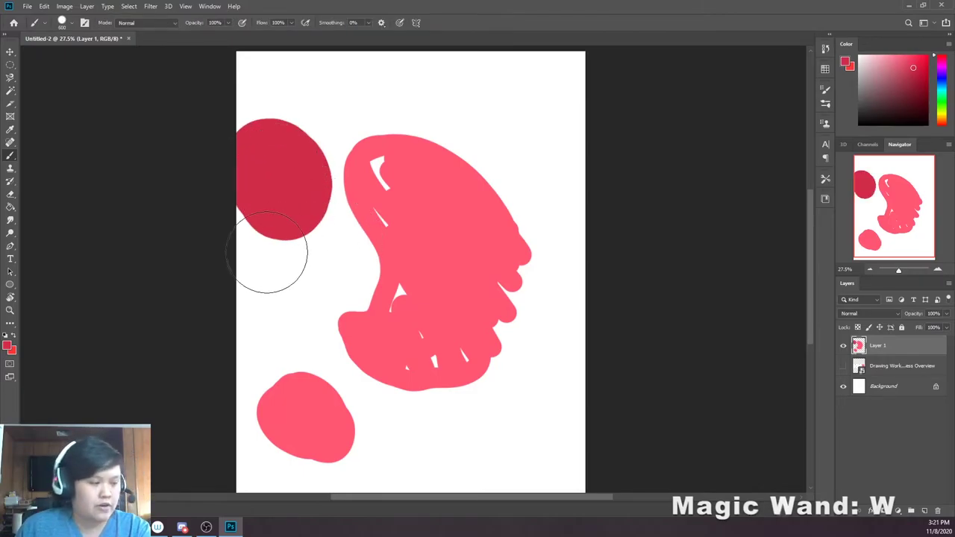
# Sample the large pink blob with the Magic Wand at a tolerance of 31, and deselect
pyautogui.press('w')
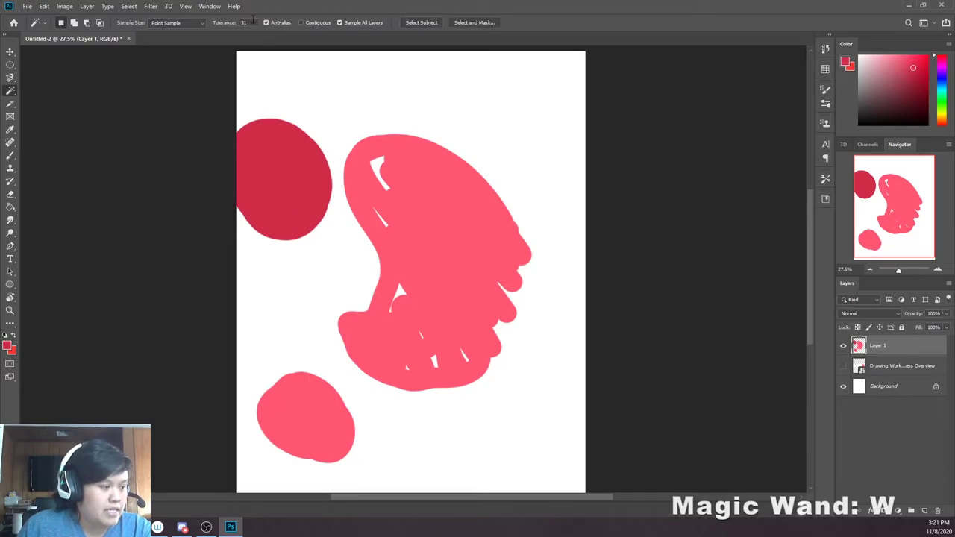
pyautogui.click(459, 229)
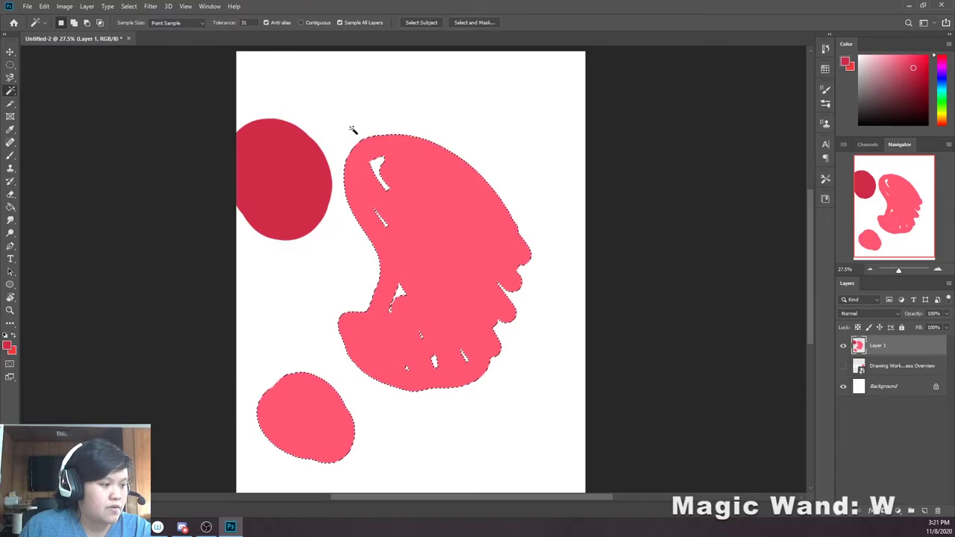
pyautogui.hotkey('ctrl', 'd')
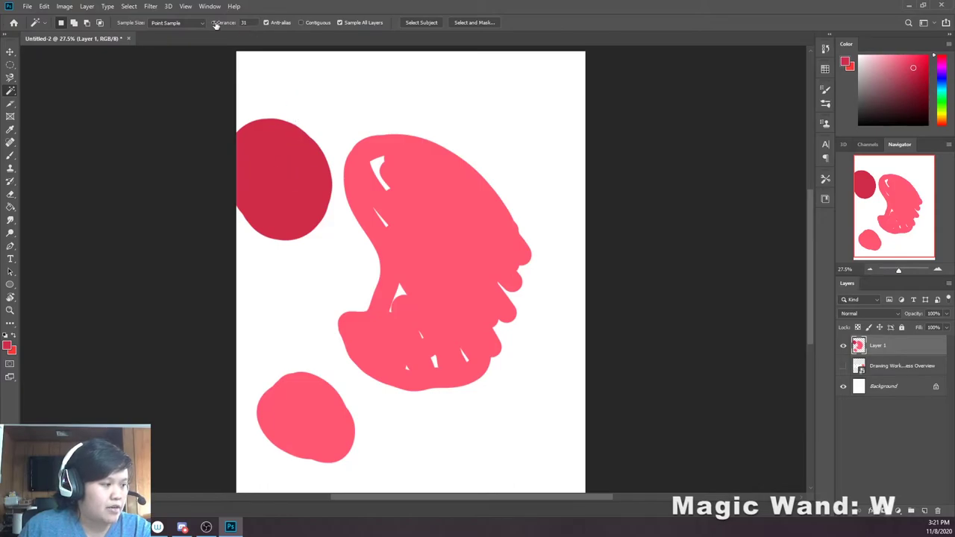
# Try the Magic Wand on the large pink blob with a tolerance of 171, set it to 67 and reselect, and deselect
pyautogui.moveTo(239, 27); pyautogui.dragTo(291, 41)
pyautogui.click(457, 210)
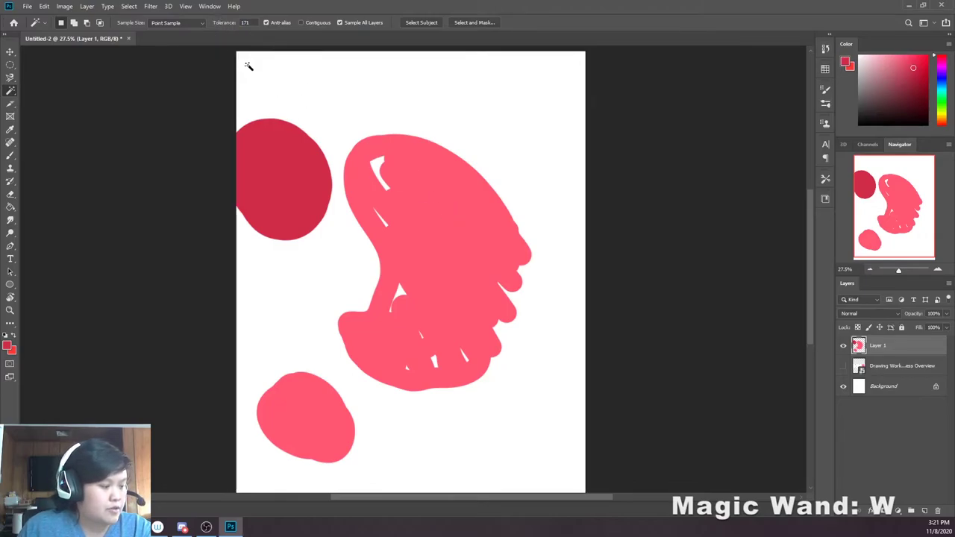
pyautogui.moveTo(229, 23); pyautogui.dragTo(179, 30)
pyautogui.click(435, 208)
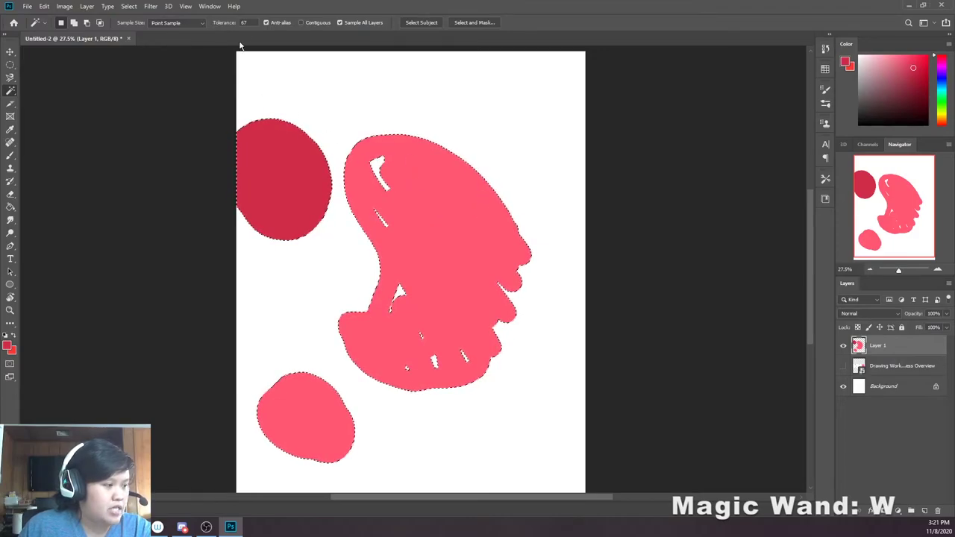
pyautogui.hotkey('ctrl', 'd')
pyautogui.click(438, 185)
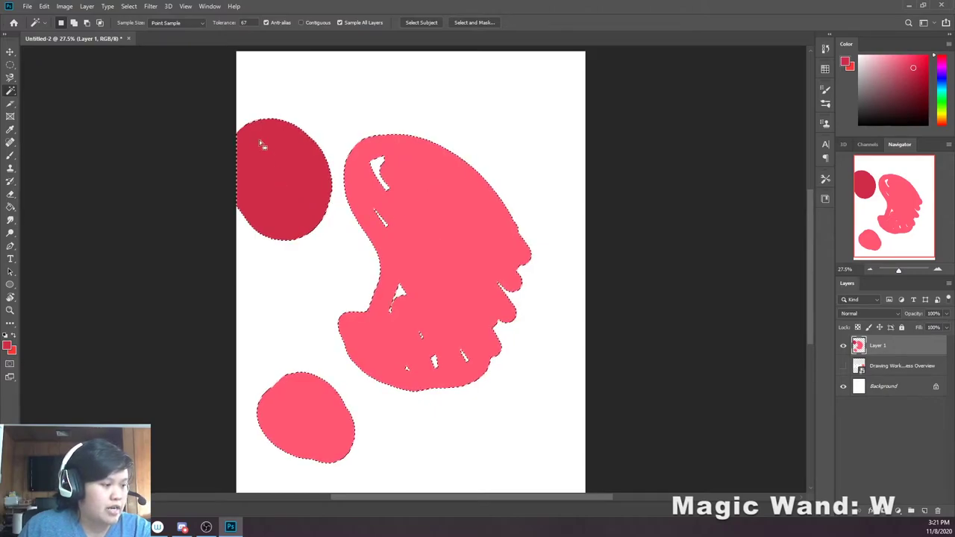
pyautogui.scroll(3, 271, 124)
pyautogui.scroll(-3, 296, 161)
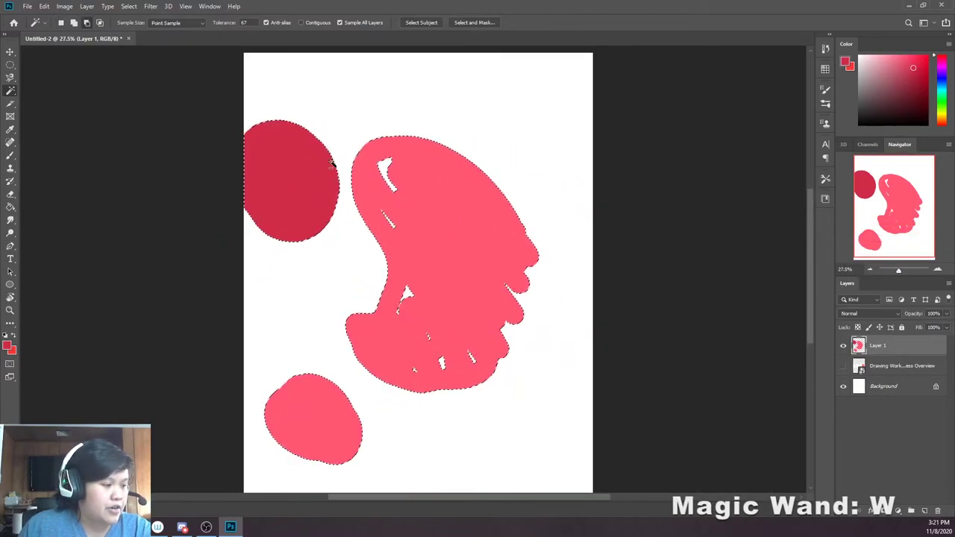
pyautogui.scroll(1, 359, 197)
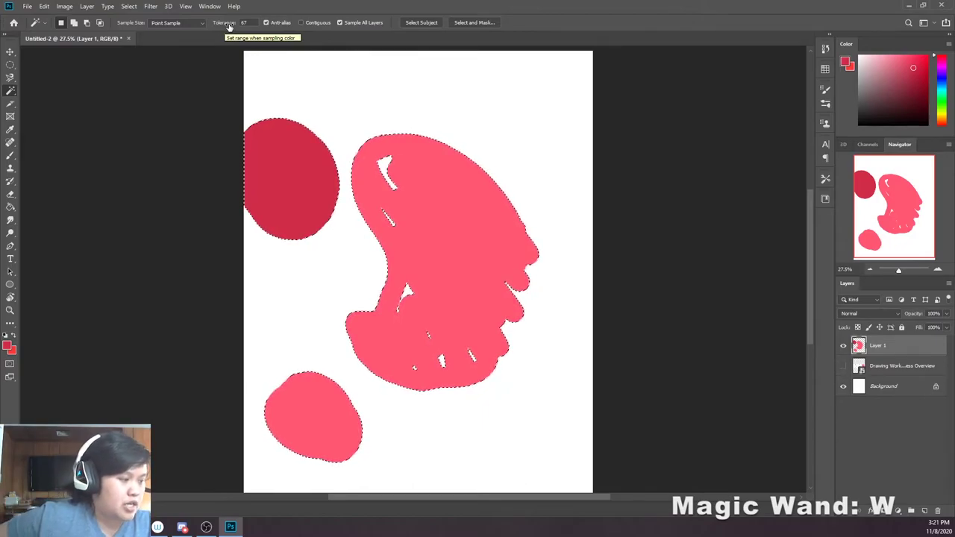
pyautogui.hotkey('ctrl', 'd')
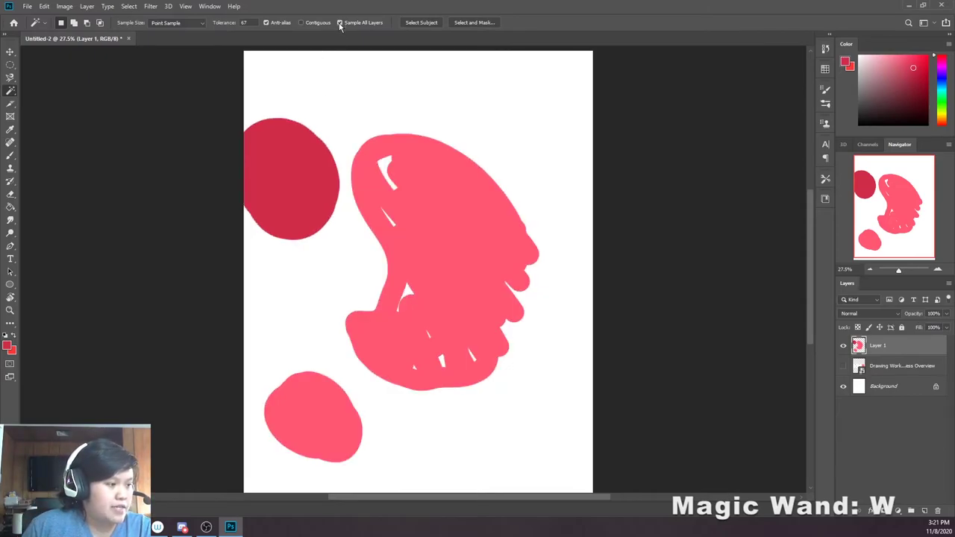
# Add a new empty layer above Layer 1 and sample the pink blob from it using Sample All Layers
pyautogui.click(923, 511)
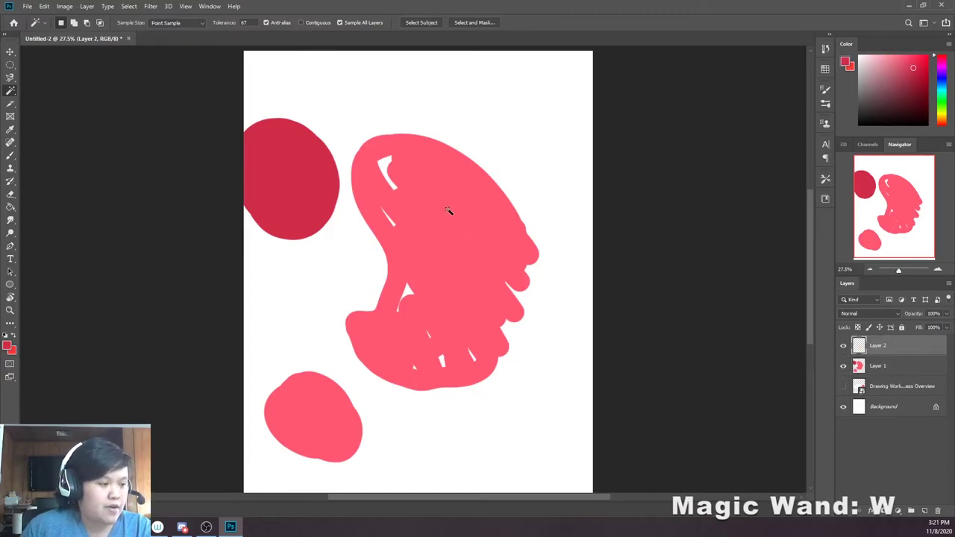
pyautogui.click(477, 221)
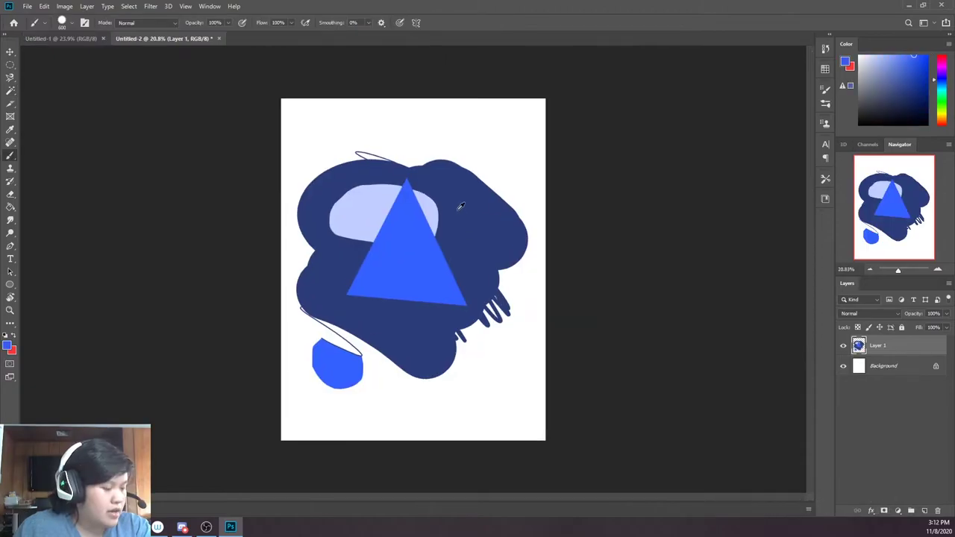
# Activate the Elliptical Marquee tool in the document with the blue shapes, checking its marquee variants
pyautogui.scroll(1, 460, 206)
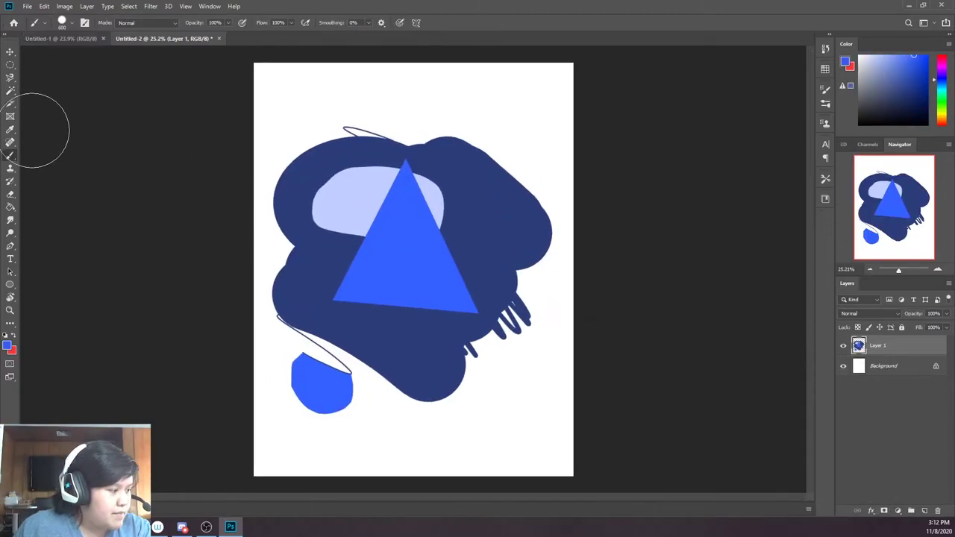
pyautogui.click(10, 66)
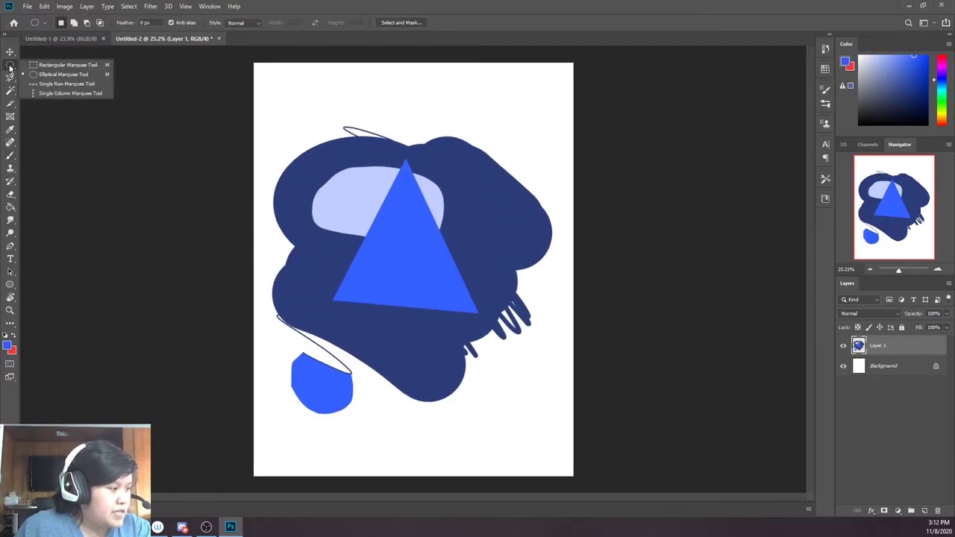
pyautogui.click(10, 71)
pyautogui.click(10, 66)
pyautogui.click(9, 68)
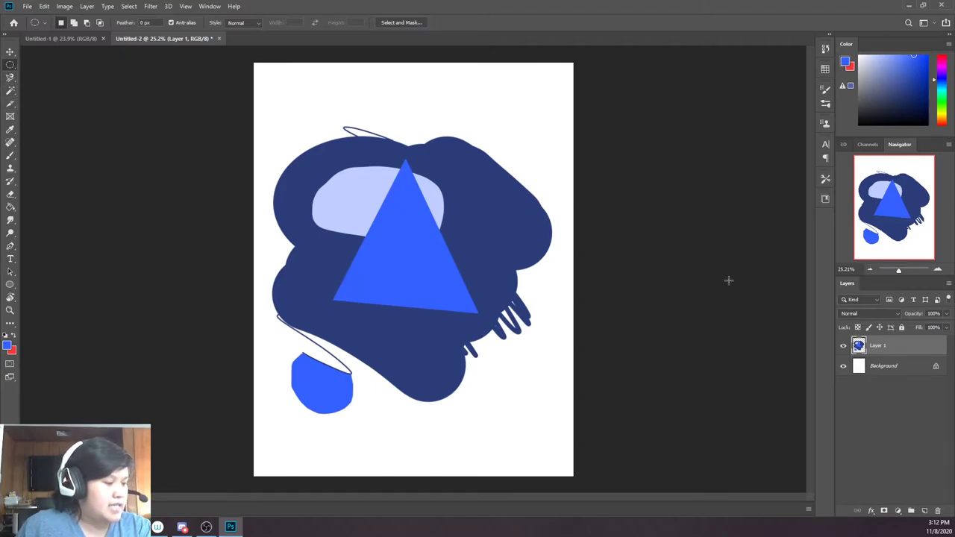
# Toggle the visibility of Layer 1 with the blue shapes, make Background active, and return to Layer 1 with it shown
pyautogui.keyDown('ctrl'); pyautogui.click(860, 351); pyautogui.keyUp('ctrl')
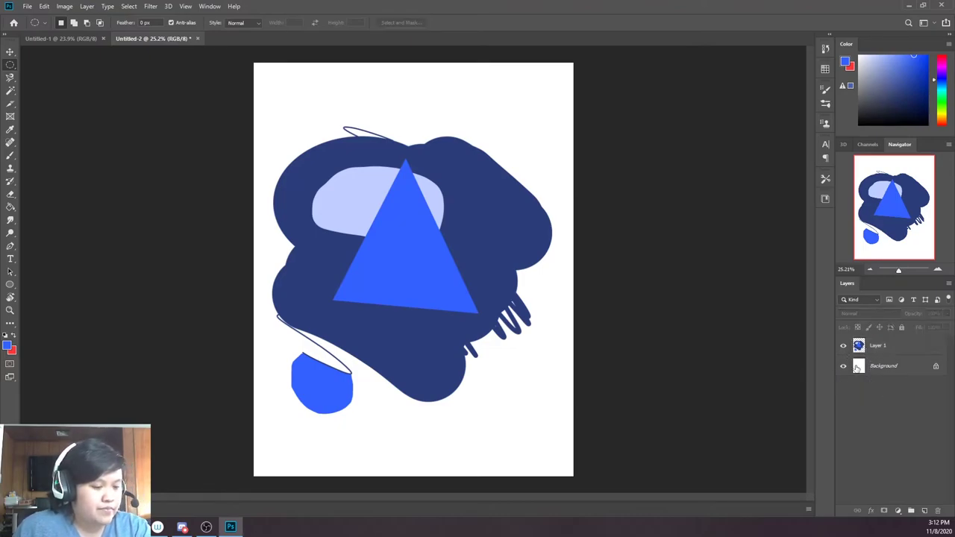
pyautogui.click(843, 346)
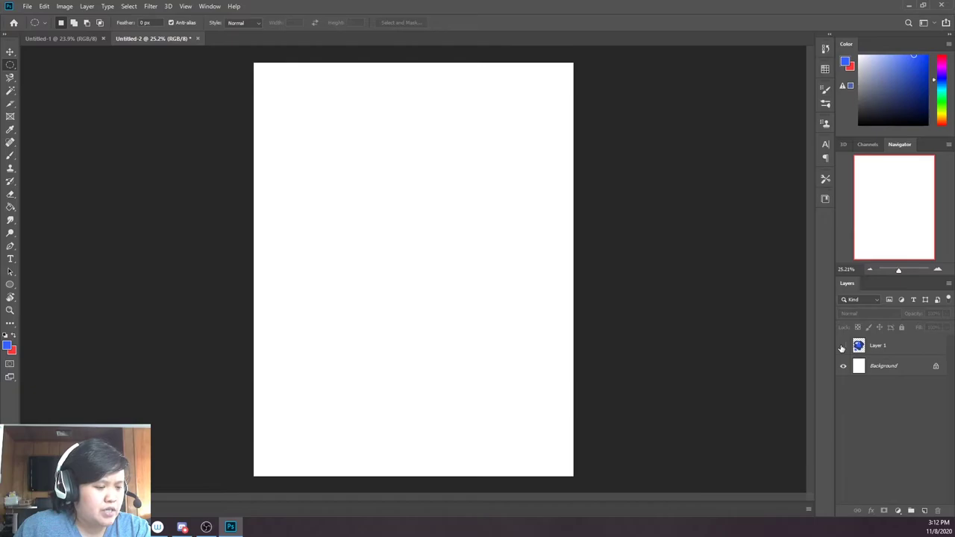
pyautogui.click(843, 346)
pyautogui.click(842, 347)
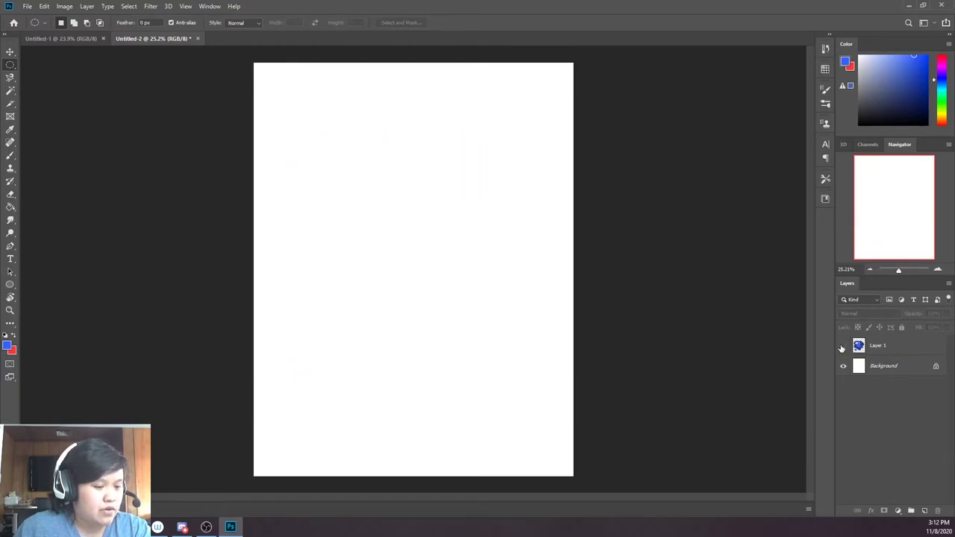
pyautogui.click(888, 370)
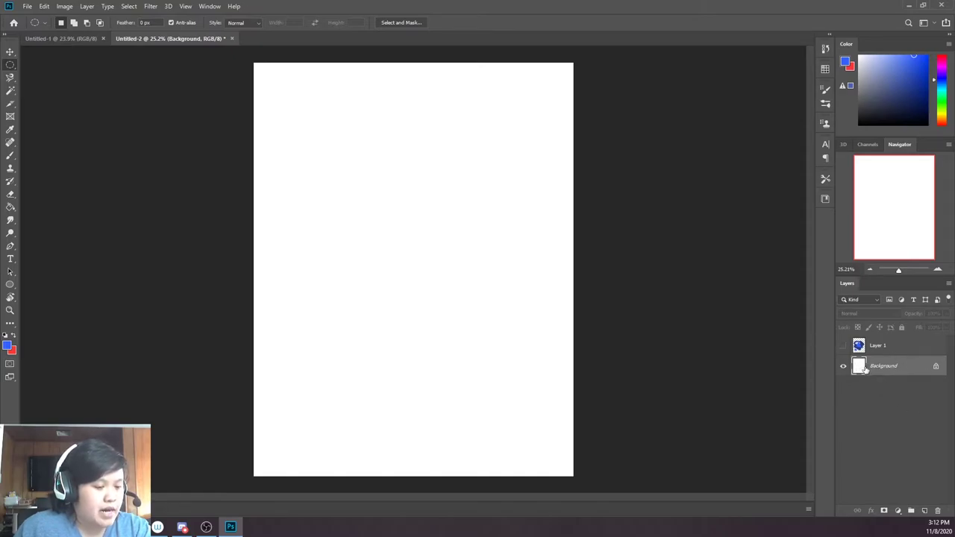
pyautogui.click(858, 346)
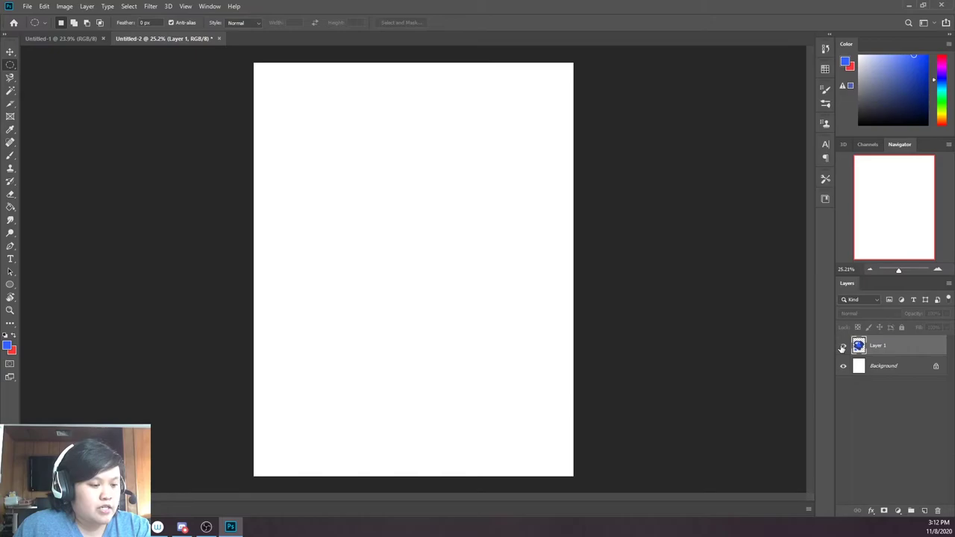
pyautogui.click(843, 347)
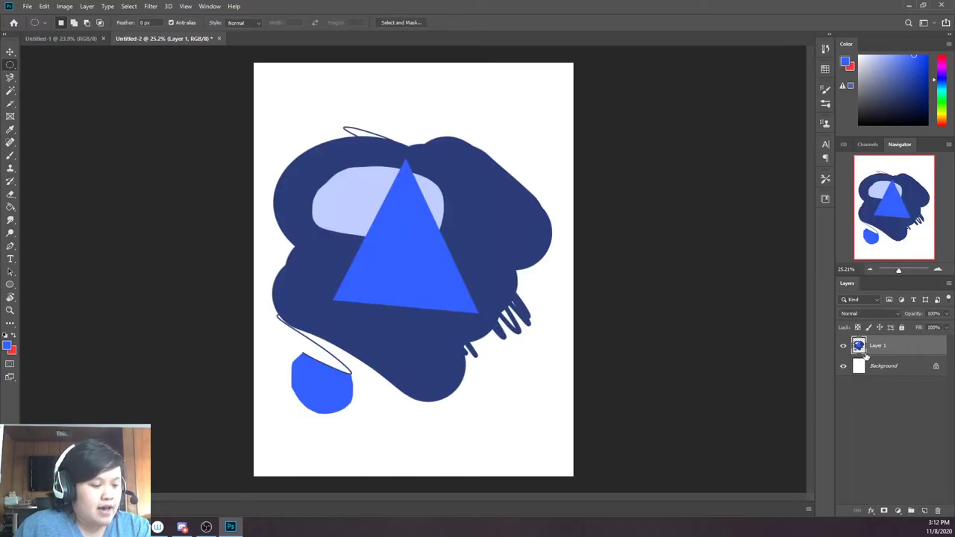
# Add a new layer above Layer 1, choose bright green as the foreground color, and activate the Brush tool
pyautogui.click(924, 512)
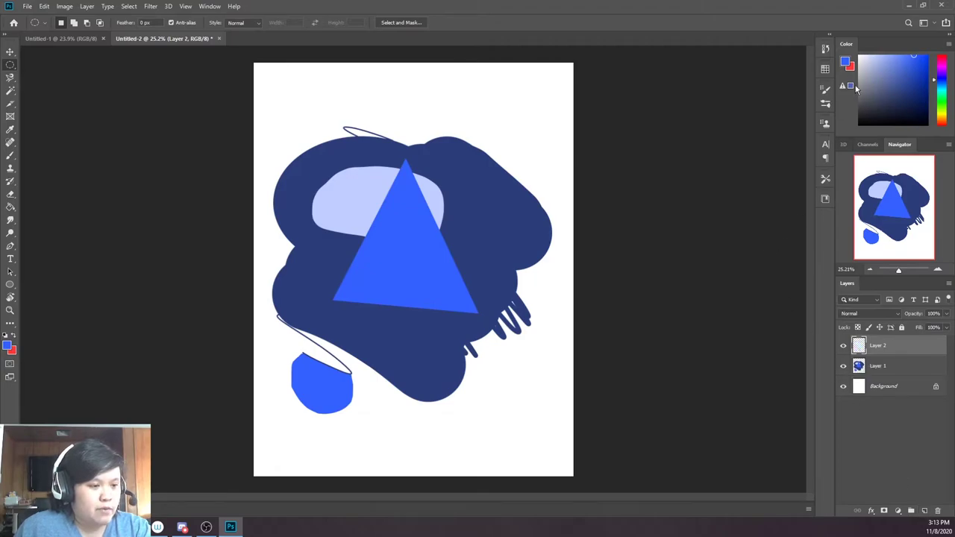
pyautogui.click(942, 108)
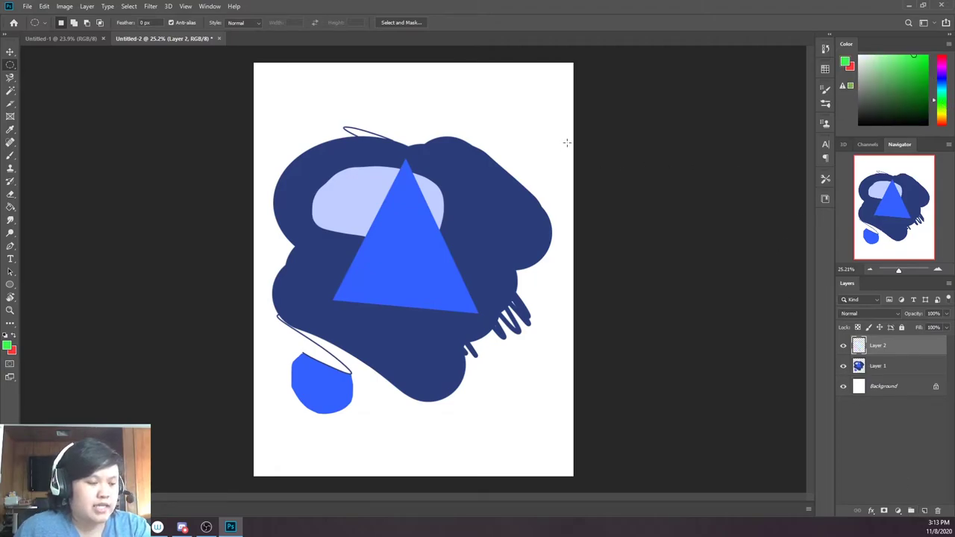
pyautogui.press('v')
pyautogui.press('b')
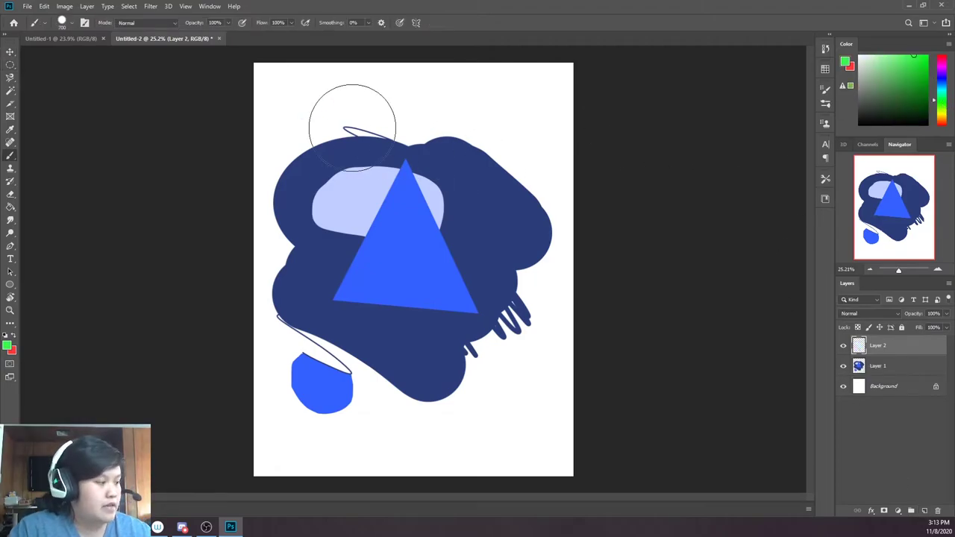
pyautogui.rightClick(10, 160)
pyautogui.click(41, 164)
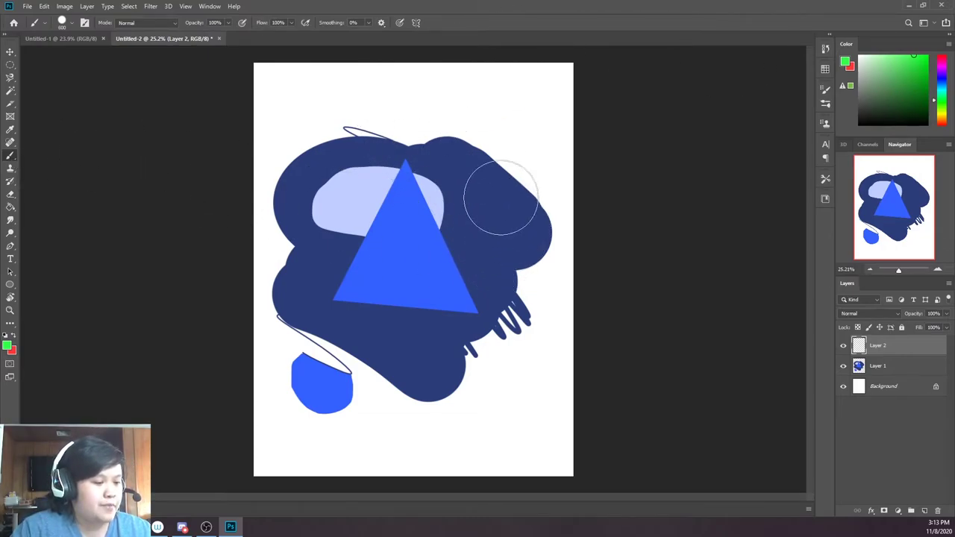
# Reduce the brush size to 90 px after undoing oversized test strokes and paint a green ring around the blue triangle on Layer 2
pyautogui.moveTo(522, 212)
pyautogui.mouseDown()
pyautogui.moveTo(431, 270)
pyautogui.moveTo(432, 305)
pyautogui.moveTo(408, 384)
pyautogui.mouseUp()
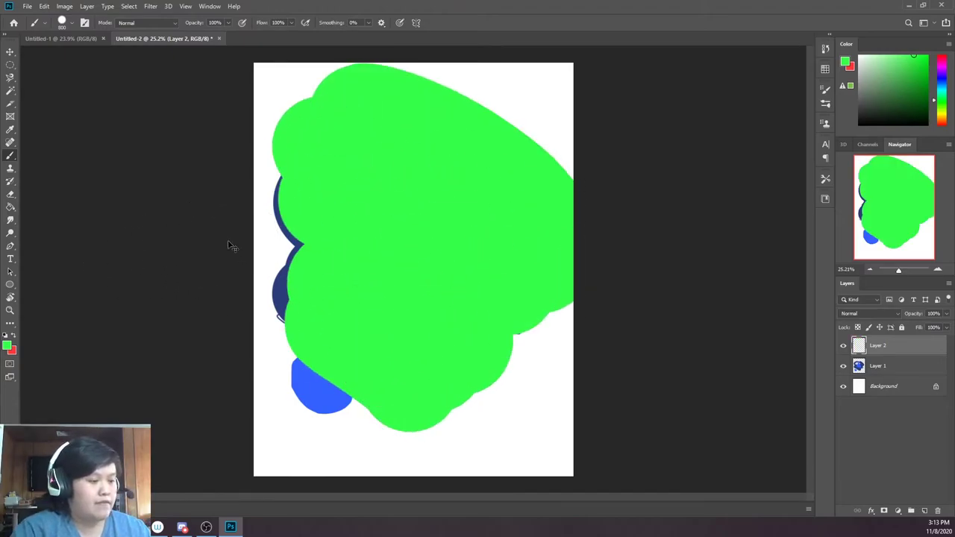
pyautogui.hotkey('ctrl', 'z')
pyautogui.press('[')
pyautogui.press('[')
pyautogui.press('[')
pyautogui.press('[')
pyautogui.press('[')
pyautogui.press('[')
pyautogui.moveTo(517, 220)
pyautogui.mouseDown()
pyautogui.moveTo(324, 180)
pyautogui.moveTo(274, 245)
pyautogui.moveTo(341, 330)
pyautogui.moveTo(436, 415)
pyautogui.mouseUp()
pyautogui.hotkey('ctrl', 'z')
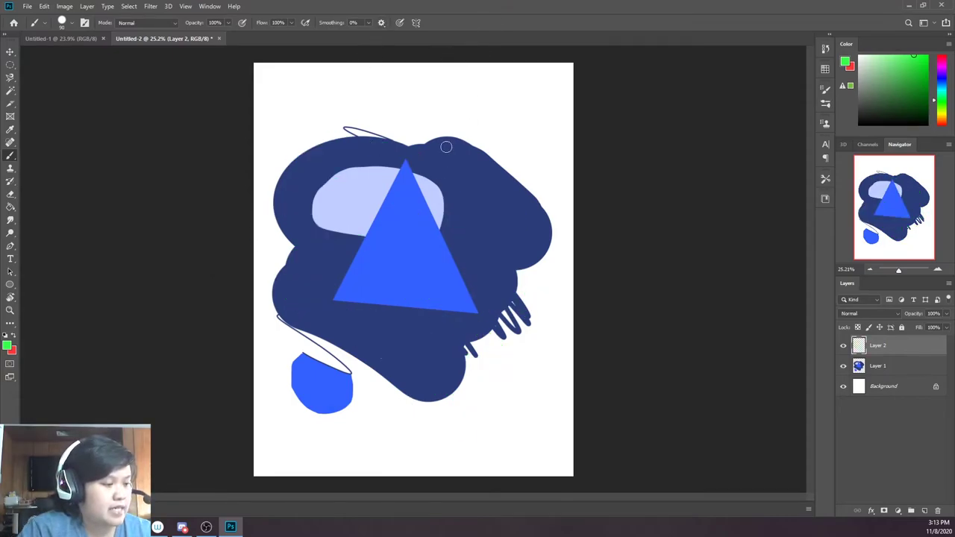
pyautogui.moveTo(483, 207)
pyautogui.mouseDown()
pyautogui.moveTo(415, 171)
pyautogui.moveTo(445, 338)
pyautogui.moveTo(471, 188)
pyautogui.moveTo(429, 179)
pyautogui.mouseUp()
pyautogui.moveTo(319, 235)
pyautogui.mouseDown()
pyautogui.moveTo(446, 335)
pyautogui.moveTo(498, 239)
pyautogui.moveTo(466, 189)
pyautogui.mouseUp()
# Add a new layer beneath the green ring's layer and paint a red blob on it with a 500 px brush across the ring's upper part
pyautogui.click(925, 512)
pyautogui.moveTo(869, 348); pyautogui.dragTo(858, 373)
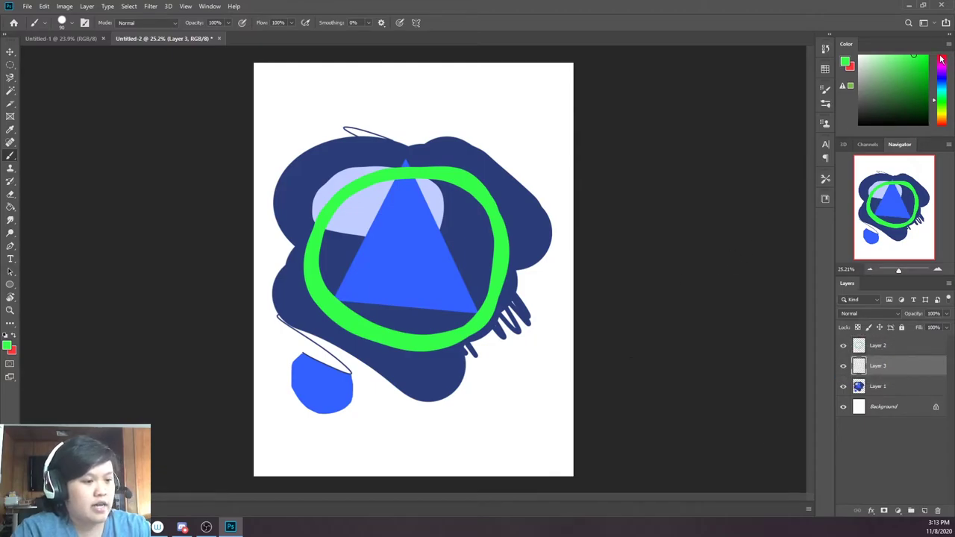
pyautogui.click(941, 59)
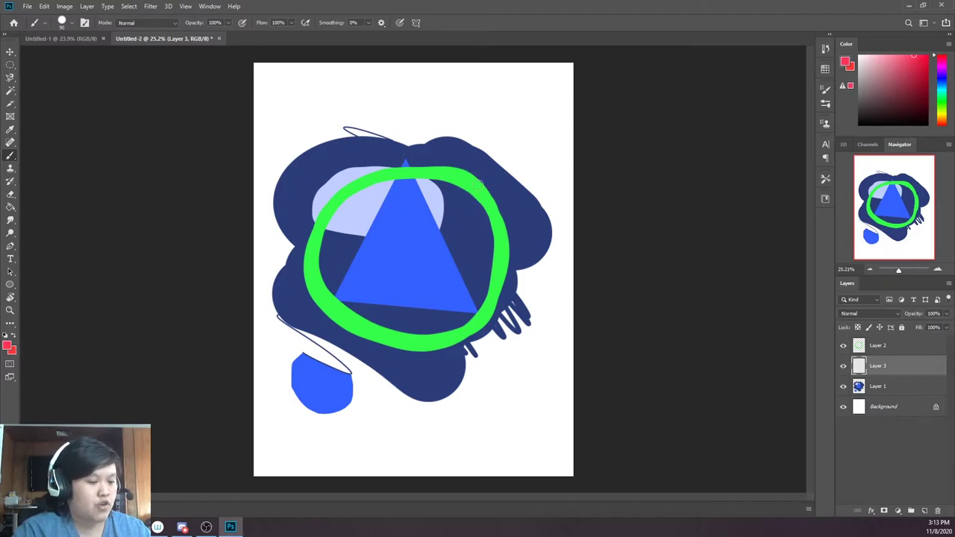
pyautogui.press(']')
pyautogui.press(']')
pyautogui.press(']')
pyautogui.press(']')
pyautogui.moveTo(441, 128); pyautogui.dragTo(493, 140)
pyautogui.moveTo(529, 170)
pyautogui.mouseDown()
pyautogui.moveTo(496, 188)
pyautogui.moveTo(461, 189)
pyautogui.moveTo(434, 224)
pyautogui.mouseUp()
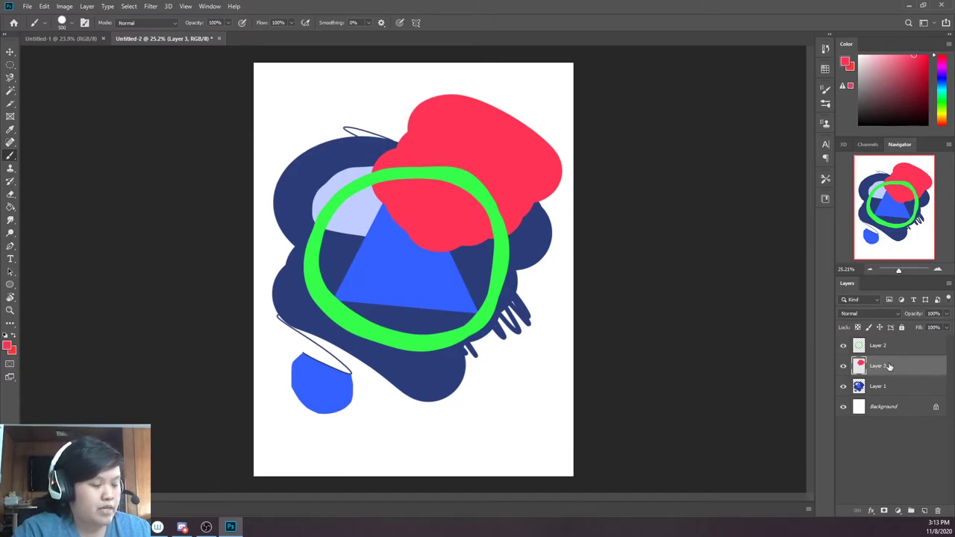
# Set the opacity of Layer 3 with the red blob to 55%
pyautogui.click(860, 346)
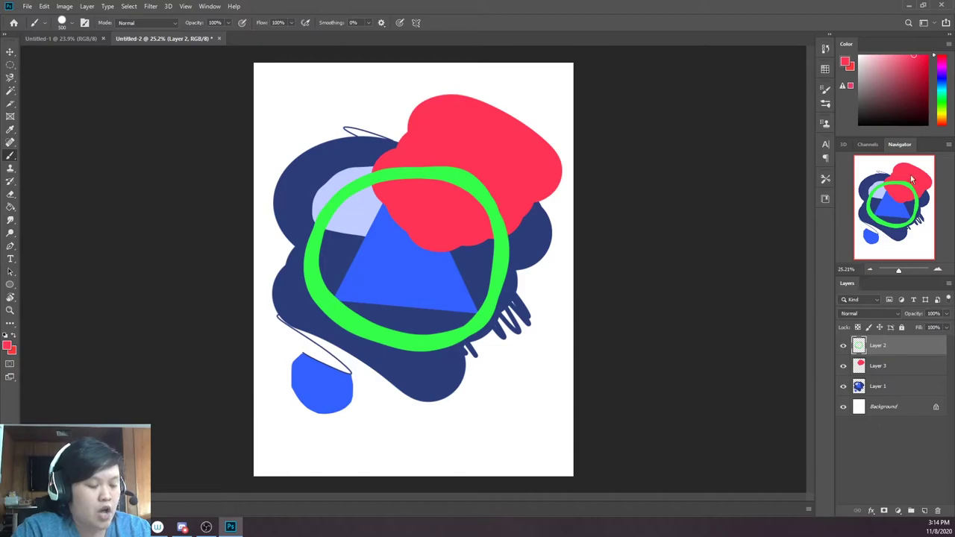
pyautogui.moveTo(916, 315)
pyautogui.mouseDown()
pyautogui.moveTo(885, 319)
pyautogui.moveTo(877, 415)
pyautogui.moveTo(913, 318)
pyautogui.moveTo(942, 316)
pyautogui.moveTo(898, 313)
pyautogui.mouseUp()
pyautogui.click(877, 365)
pyautogui.click(912, 314)
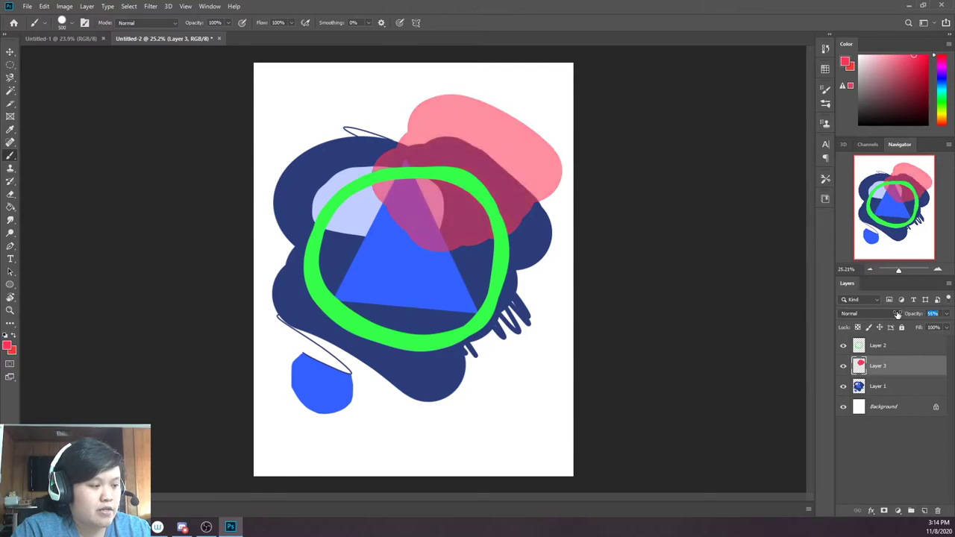
# Try the Multiply and Lighten blend modes on Layer 2 with the green ring, preview Overlay, and choose Lighten again
pyautogui.click(855, 347)
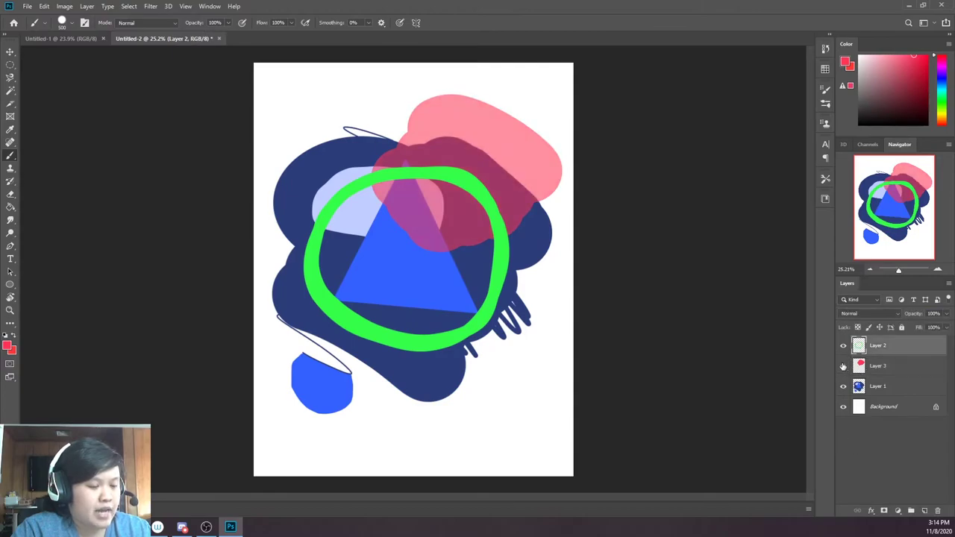
pyautogui.click(852, 315)
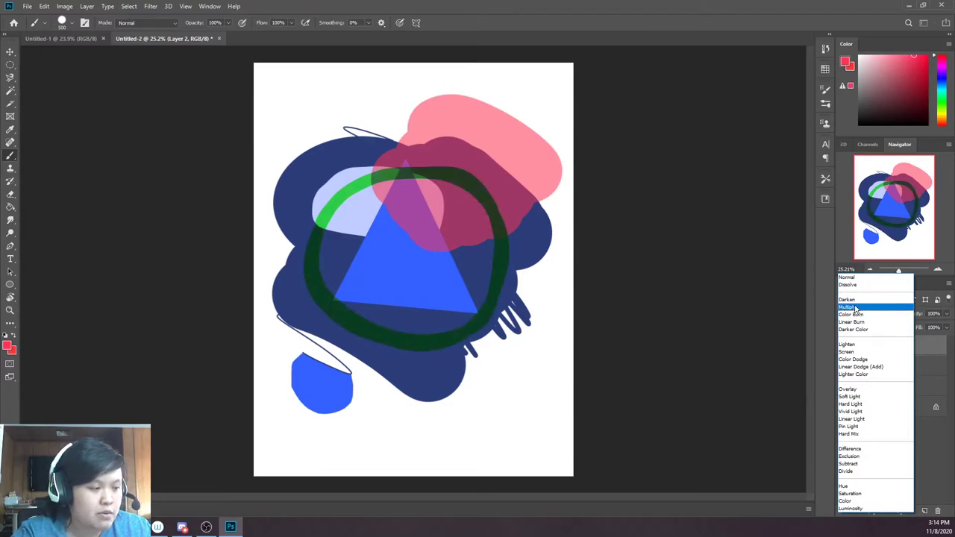
pyautogui.click(855, 308)
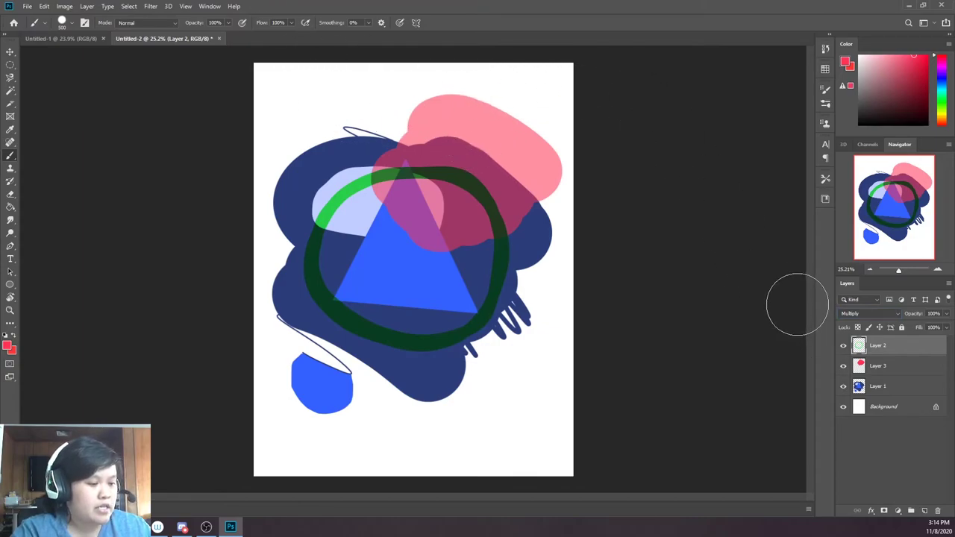
pyautogui.click(863, 315)
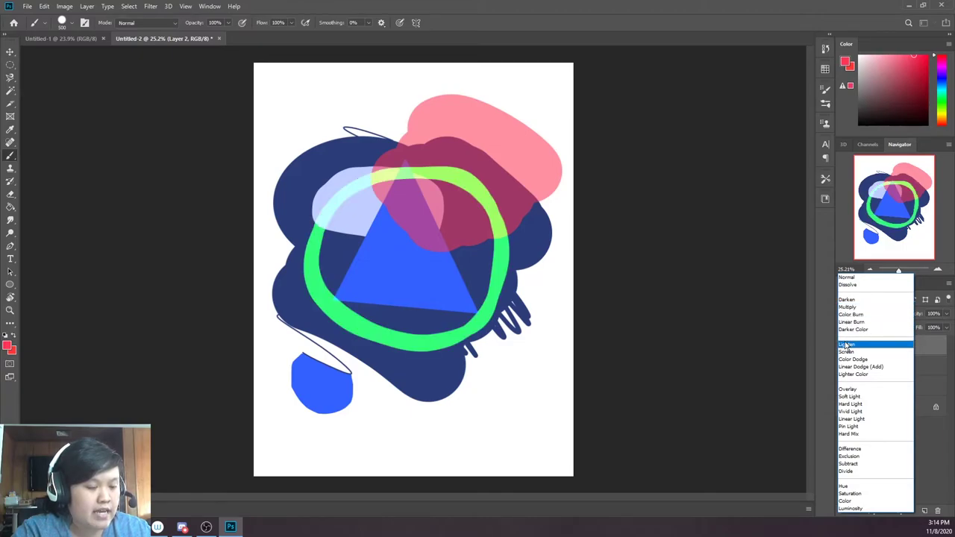
pyautogui.click(846, 345)
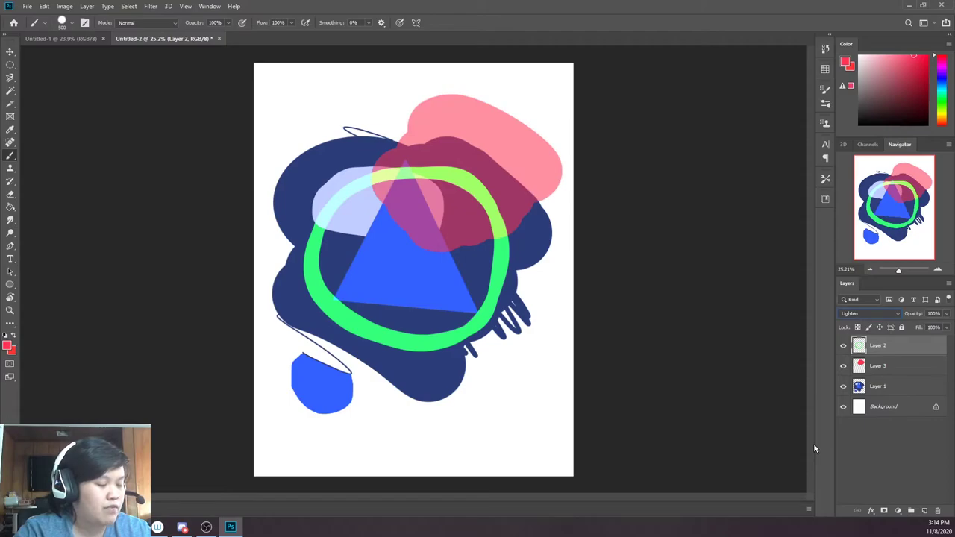
pyautogui.click(858, 314)
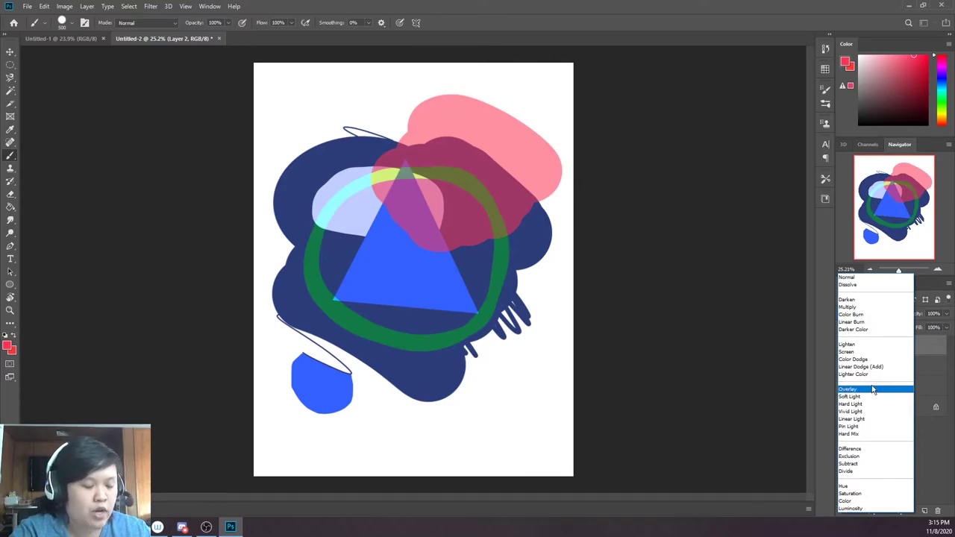
pyautogui.click(847, 344)
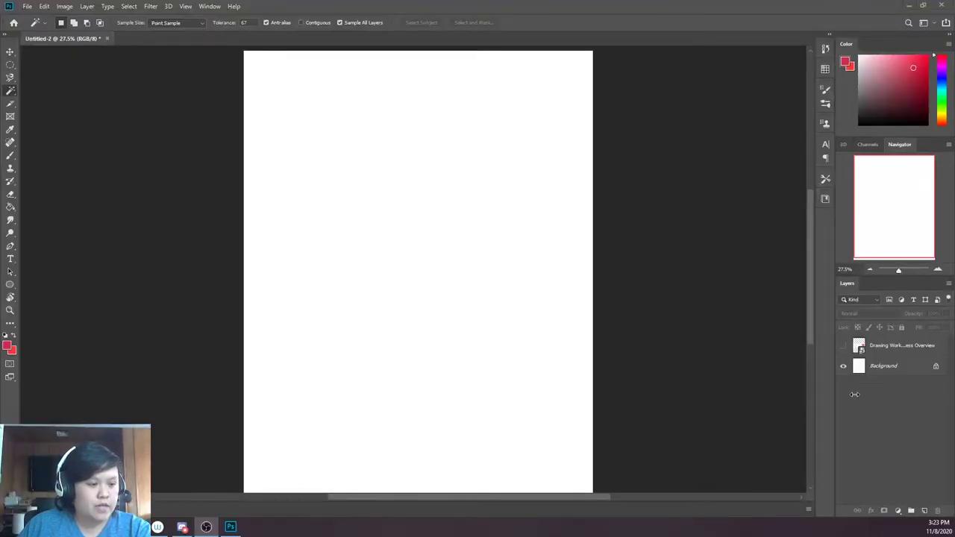
# Show the hidden drawing workflow overview layer to review the sketch, line and flat color stages, and hide it again
pyautogui.click(865, 419)
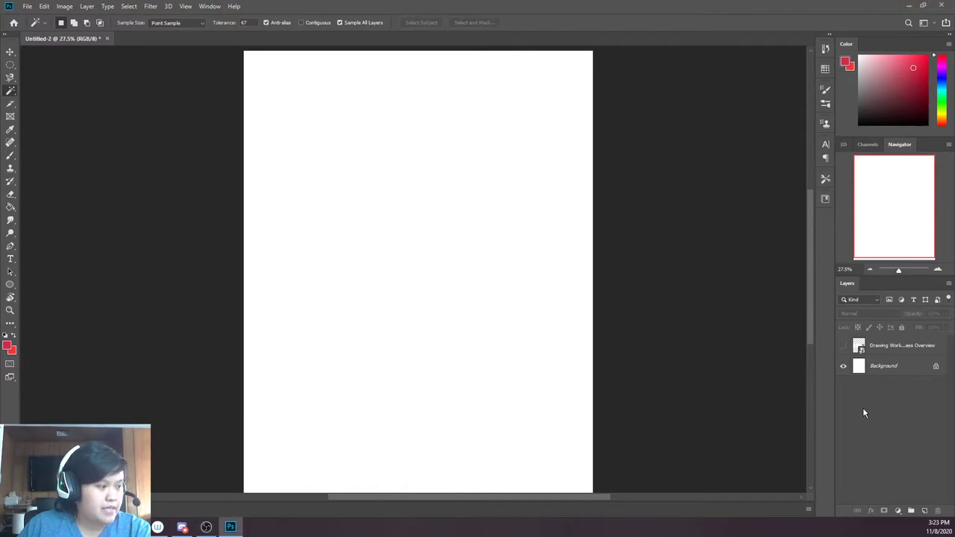
pyautogui.click(843, 347)
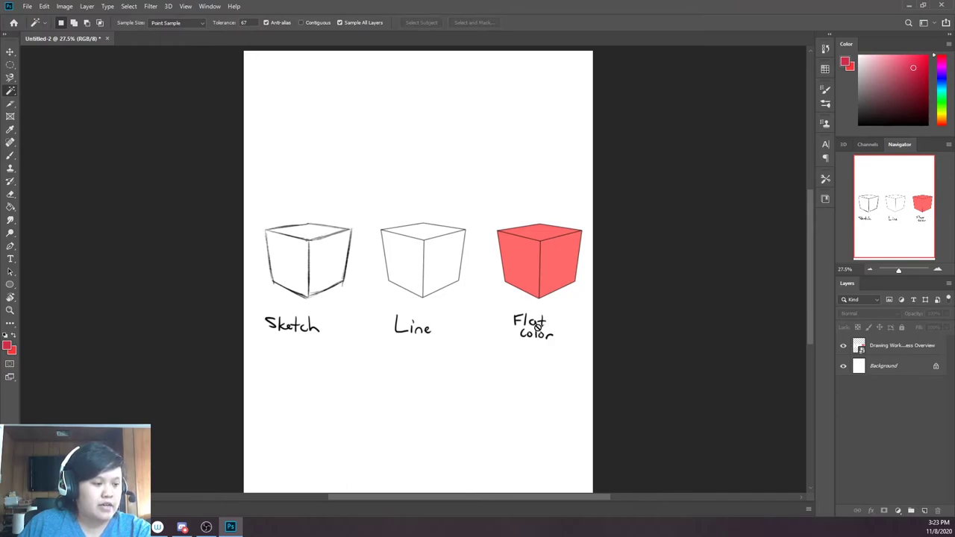
pyautogui.click(845, 347)
# Add a new layer above the workflow overview layer, set the foreground color to black, and activate the Brush tool
pyautogui.click(925, 511)
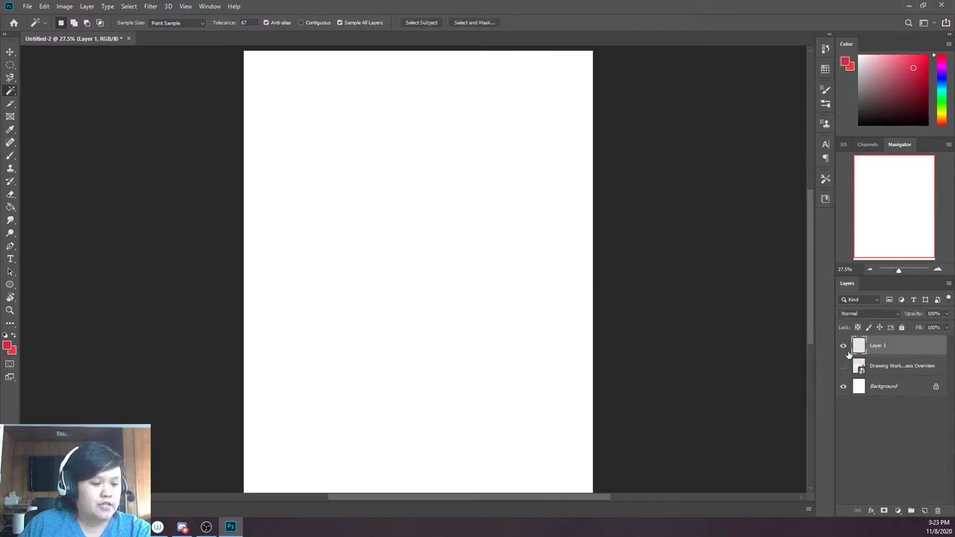
pyautogui.click(881, 366)
pyautogui.click(884, 350)
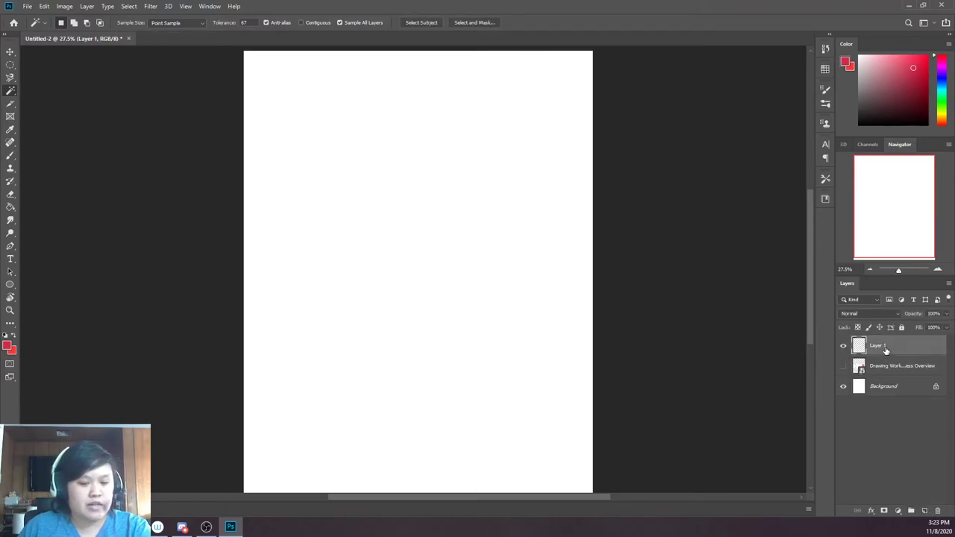
pyautogui.moveTo(914, 96); pyautogui.dragTo(858, 124)
pyautogui.press('b')
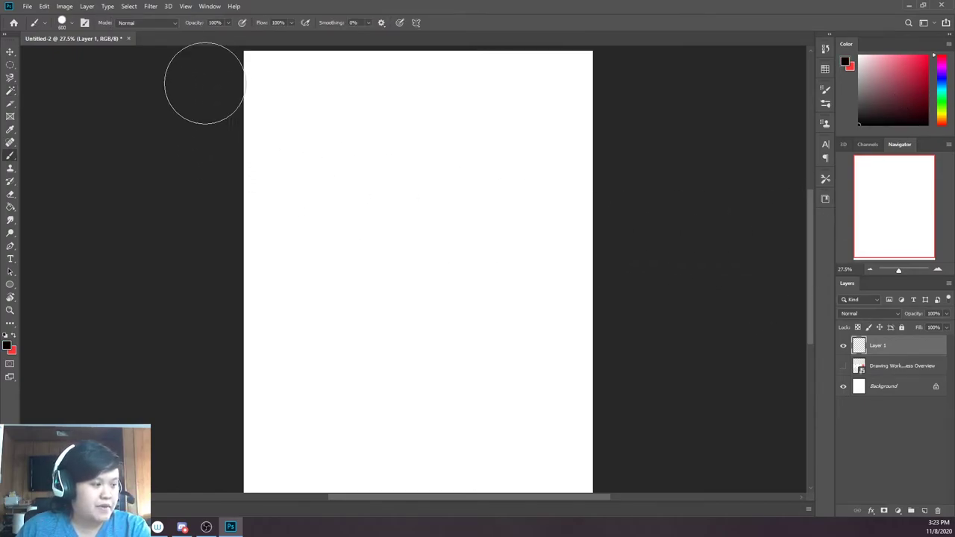
# Reduce the brush size to 10 px for sketching
pyautogui.press('[')
pyautogui.press('[')
pyautogui.press('[')
pyautogui.press('[')
pyautogui.press('[')
pyautogui.press('[')
pyautogui.press('[')
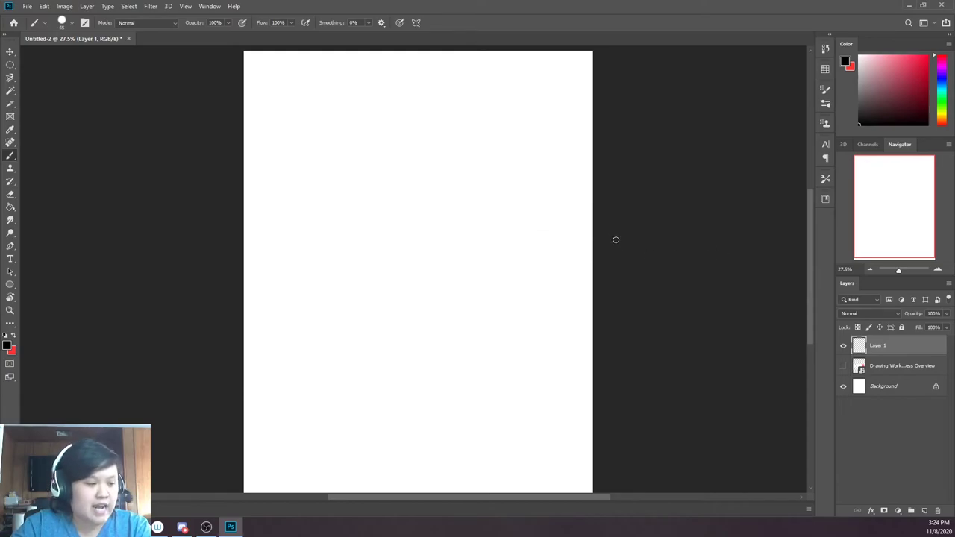
pyautogui.press('[')
pyautogui.press('[')
pyautogui.press('[')
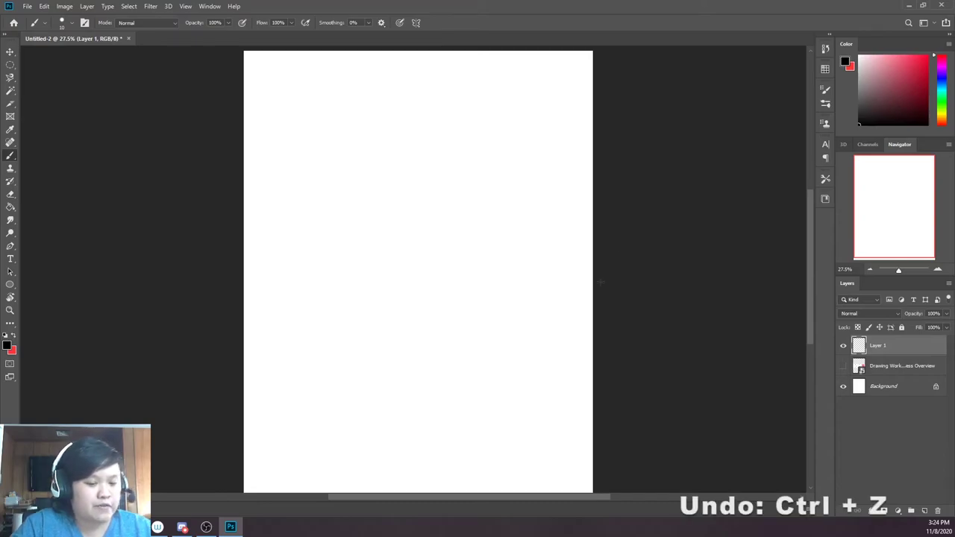
# Test the thin black brush with loose scribbles on the blank page and undo them
pyautogui.moveTo(553, 304)
pyautogui.mouseDown()
pyautogui.moveTo(452, 202)
pyautogui.moveTo(414, 259)
pyautogui.moveTo(403, 342)
pyautogui.moveTo(324, 279)
pyautogui.mouseUp()
pyautogui.hotkey('ctrl', 'z')
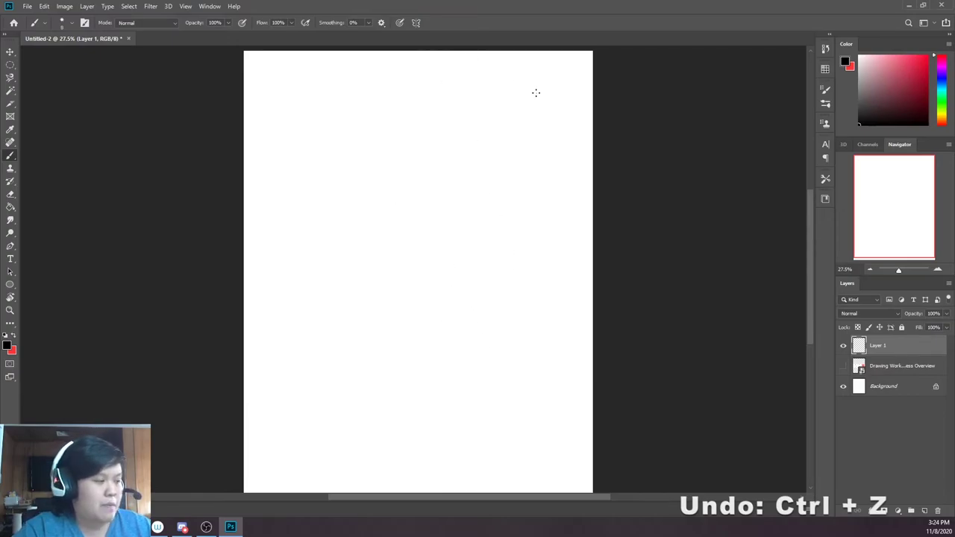
pyautogui.moveTo(551, 216)
pyautogui.mouseDown()
pyautogui.moveTo(426, 155)
pyautogui.moveTo(421, 223)
pyautogui.moveTo(254, 122)
pyautogui.moveTo(422, 172)
pyautogui.moveTo(481, 233)
pyautogui.moveTo(478, 263)
pyautogui.moveTo(392, 299)
pyautogui.moveTo(385, 323)
pyautogui.moveTo(459, 374)
pyautogui.mouseUp()
pyautogui.hotkey('ctrl', 'z')
pyautogui.moveTo(457, 335); pyautogui.dragTo(543, 357)
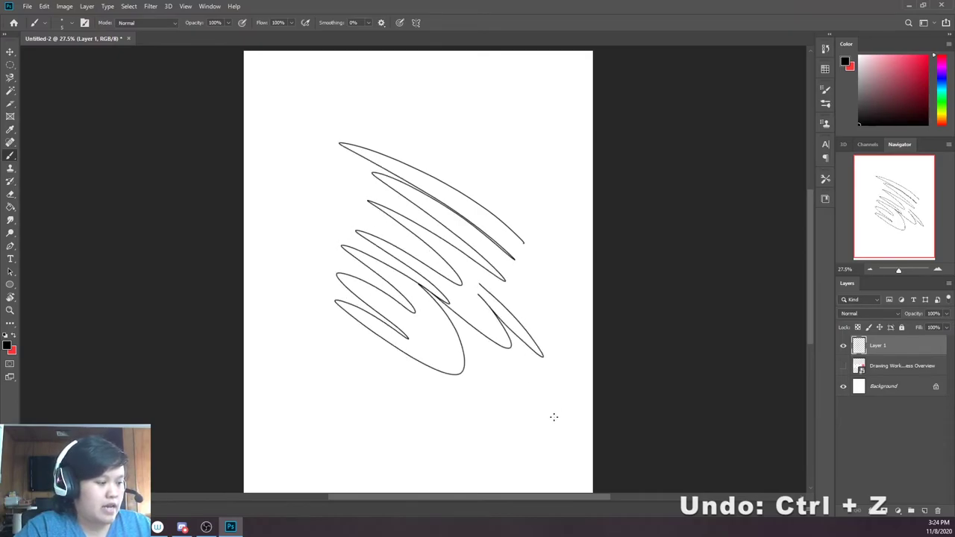
pyautogui.hotkey('ctrl', 'z')
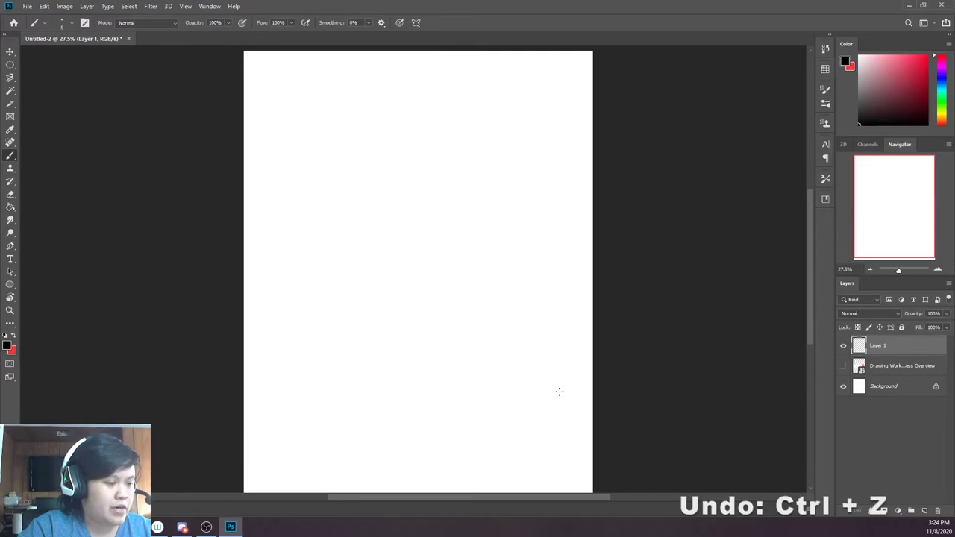
# Sketch a rough round head in the upper middle of the page with loose overlapping black strokes on Layer 1
pyautogui.moveTo(486, 156); pyautogui.dragTo(527, 206)
pyautogui.moveTo(417, 135)
pyautogui.mouseDown()
pyautogui.moveTo(514, 190)
pyautogui.moveTo(369, 172)
pyautogui.moveTo(356, 183)
pyautogui.mouseUp()
pyautogui.moveTo(388, 149)
pyautogui.mouseDown()
pyautogui.moveTo(336, 197)
pyautogui.moveTo(354, 258)
pyautogui.mouseUp()
pyautogui.moveTo(527, 216)
pyautogui.mouseDown()
pyautogui.moveTo(530, 228)
pyautogui.moveTo(508, 263)
pyautogui.mouseUp()
pyautogui.moveTo(515, 261); pyautogui.dragTo(479, 302)
pyautogui.moveTo(344, 265)
pyautogui.mouseDown()
pyautogui.moveTo(369, 282)
pyautogui.moveTo(489, 313)
pyautogui.mouseUp()
pyautogui.moveTo(392, 297); pyautogui.dragTo(505, 302)
pyautogui.moveTo(534, 196); pyautogui.dragTo(536, 276)
pyautogui.moveTo(531, 225); pyautogui.dragTo(489, 311)
pyautogui.moveTo(334, 198); pyautogui.dragTo(327, 254)
pyautogui.moveTo(327, 216); pyautogui.dragTo(351, 269)
pyautogui.moveTo(355, 178); pyautogui.dragTo(326, 218)
pyautogui.moveTo(528, 197); pyautogui.dragTo(523, 255)
pyautogui.moveTo(498, 169); pyautogui.dragTo(525, 202)
pyautogui.moveTo(461, 154); pyautogui.dragTo(470, 167)
pyautogui.moveTo(432, 140); pyautogui.dragTo(360, 160)
pyautogui.moveTo(390, 149); pyautogui.dragTo(321, 204)
pyautogui.moveTo(534, 190); pyautogui.dragTo(518, 279)
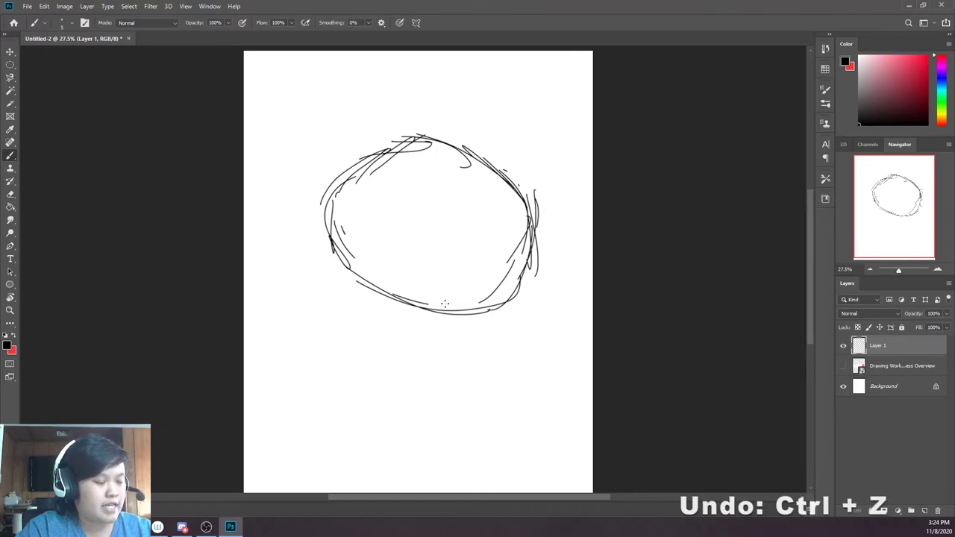
# Sketch the body's sides and rounded bottom below the head, undoing and redrawing the strokes that do not fit
pyautogui.moveTo(343, 285)
pyautogui.mouseDown()
pyautogui.moveTo(321, 243)
pyautogui.moveTo(300, 302)
pyautogui.moveTo(319, 343)
pyautogui.moveTo(401, 388)
pyautogui.mouseUp()
pyautogui.hotkey('ctrl', 'z')
pyautogui.moveTo(379, 370); pyautogui.dragTo(446, 382)
pyautogui.moveTo(531, 258); pyautogui.dragTo(524, 342)
pyautogui.moveTo(531, 299)
pyautogui.mouseDown()
pyautogui.moveTo(478, 393)
pyautogui.moveTo(419, 394)
pyautogui.mouseUp()
pyautogui.moveTo(545, 352); pyautogui.dragTo(414, 391)
pyautogui.moveTo(547, 296); pyautogui.dragTo(528, 310)
pyautogui.hotkey('ctrl', 'z')
pyautogui.hotkey('ctrl', 'z')
pyautogui.hotkey('ctrl', 'z')
pyautogui.hotkey('ctrl', 'z')
pyautogui.moveTo(534, 243); pyautogui.dragTo(525, 340)
pyautogui.moveTo(533, 291)
pyautogui.mouseDown()
pyautogui.moveTo(511, 357)
pyautogui.moveTo(417, 386)
pyautogui.mouseUp()
pyautogui.moveTo(327, 209)
pyautogui.mouseDown()
pyautogui.moveTo(298, 279)
pyautogui.moveTo(296, 319)
pyautogui.mouseUp()
pyautogui.moveTo(296, 316); pyautogui.dragTo(340, 352)
pyautogui.moveTo(440, 392); pyautogui.dragTo(467, 361)
# Refine the body outline with extra strokes and add two small feet beneath it
pyautogui.moveTo(351, 173); pyautogui.dragTo(325, 294)
pyautogui.moveTo(348, 173)
pyautogui.mouseDown()
pyautogui.moveTo(316, 288)
pyautogui.moveTo(470, 351)
pyautogui.mouseUp()
pyautogui.hotkey('ctrl', 'z')
pyautogui.moveTo(336, 301)
pyautogui.mouseDown()
pyautogui.moveTo(417, 340)
pyautogui.moveTo(466, 348)
pyautogui.mouseUp()
pyautogui.moveTo(539, 338); pyautogui.dragTo(560, 294)
pyautogui.moveTo(549, 188)
pyautogui.mouseDown()
pyautogui.moveTo(530, 146)
pyautogui.moveTo(463, 109)
pyautogui.moveTo(417, 138)
pyautogui.moveTo(369, 145)
pyautogui.mouseUp()
pyautogui.moveTo(334, 312)
pyautogui.mouseDown()
pyautogui.moveTo(355, 326)
pyautogui.moveTo(299, 331)
pyautogui.mouseUp()
pyautogui.moveTo(500, 347)
pyautogui.mouseDown()
pyautogui.moveTo(540, 336)
pyautogui.moveTo(518, 365)
pyautogui.moveTo(503, 353)
pyautogui.moveTo(539, 338)
pyautogui.mouseUp()
pyautogui.moveTo(344, 303); pyautogui.dragTo(337, 334)
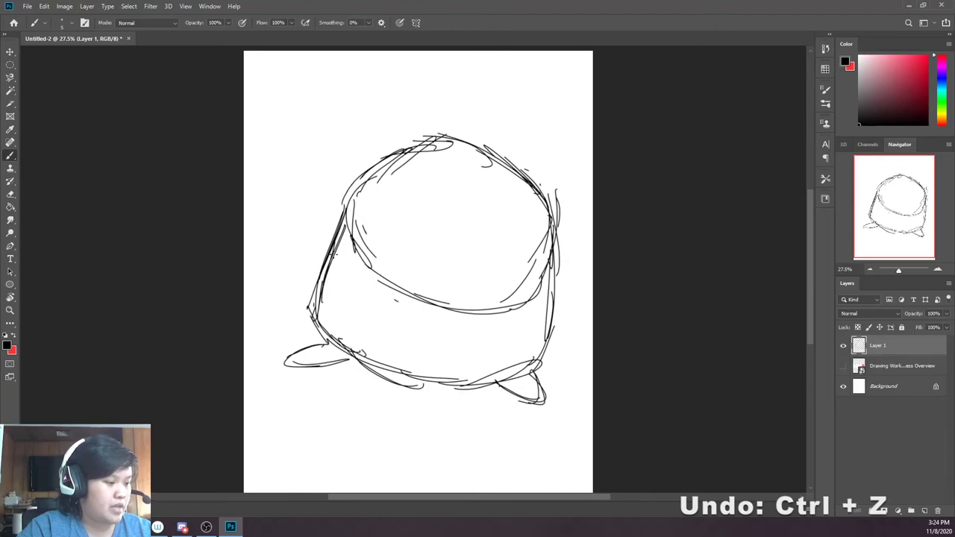
# Draw two filled round eyes and a small beak between them on the face
pyautogui.moveTo(382, 246)
pyautogui.mouseDown()
pyautogui.moveTo(391, 254)
pyautogui.moveTo(382, 247)
pyautogui.mouseUp()
pyautogui.hotkey('ctrl', 'z')
pyautogui.hotkey('ctrl', 'z')
pyautogui.moveTo(383, 248); pyautogui.dragTo(385, 254)
pyautogui.moveTo(479, 264); pyautogui.dragTo(476, 270)
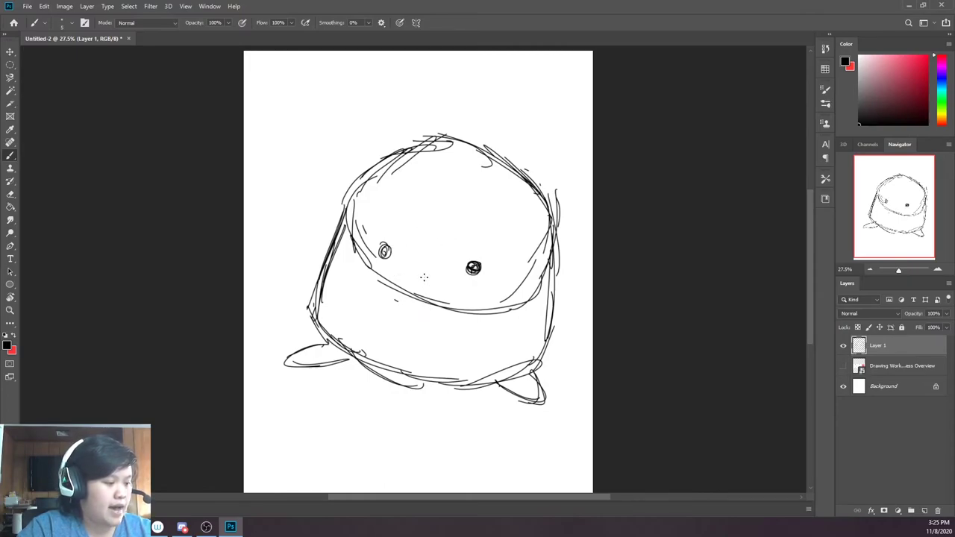
pyautogui.moveTo(397, 280)
pyautogui.mouseDown()
pyautogui.moveTo(419, 277)
pyautogui.moveTo(443, 299)
pyautogui.moveTo(391, 291)
pyautogui.moveTo(444, 299)
pyautogui.moveTo(391, 284)
pyautogui.mouseUp()
pyautogui.moveTo(391, 285)
pyautogui.mouseDown()
pyautogui.moveTo(425, 275)
pyautogui.moveTo(445, 297)
pyautogui.moveTo(393, 282)
pyautogui.mouseUp()
pyautogui.moveTo(379, 246); pyautogui.dragTo(388, 256)
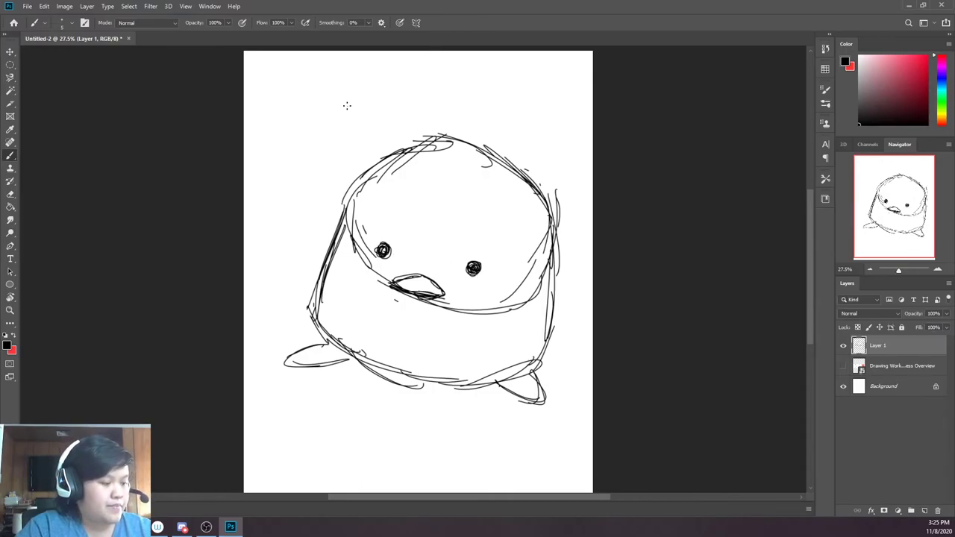
# Sketch a small wing on each side of the body and shift the sketch to the page's horizontal center
pyautogui.moveTo(329, 248)
pyautogui.mouseDown()
pyautogui.moveTo(316, 294)
pyautogui.moveTo(328, 249)
pyautogui.mouseUp()
pyautogui.moveTo(559, 293); pyautogui.dragTo(576, 342)
pyautogui.moveTo(552, 341); pyautogui.dragTo(580, 329)
pyautogui.moveTo(565, 293); pyautogui.dragTo(579, 344)
pyautogui.moveTo(326, 284); pyautogui.dragTo(312, 287)
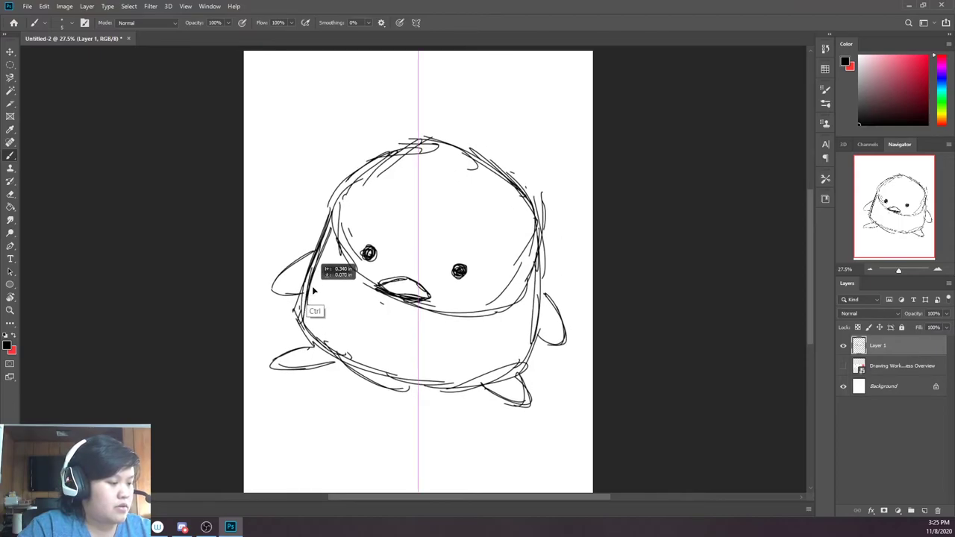
pyautogui.moveTo(538, 285)
pyautogui.mouseDown()
pyautogui.moveTo(559, 312)
pyautogui.moveTo(536, 337)
pyautogui.mouseUp()
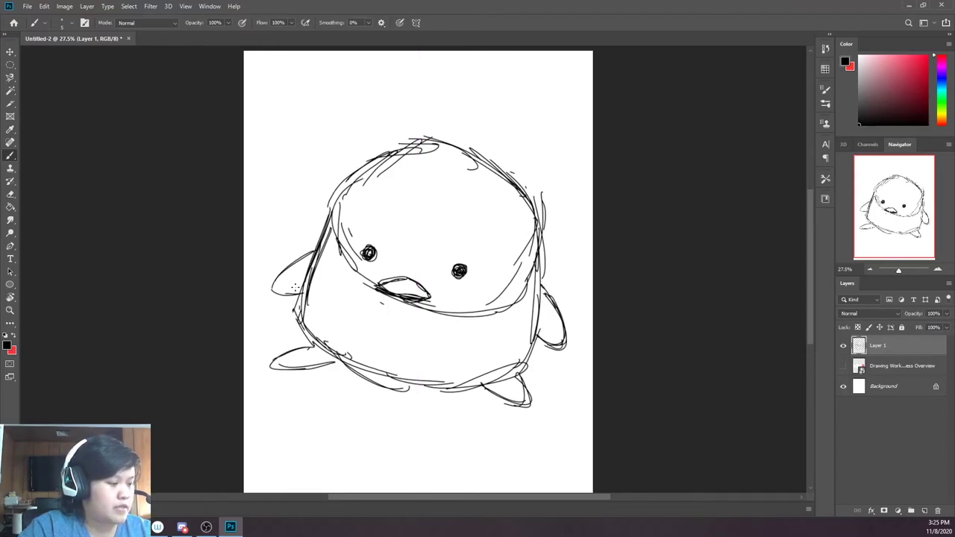
# Transform the bird sketch, moving it slightly down and rotating it -7.23° so it stands upright
pyautogui.hotkey('ctrl', 't')
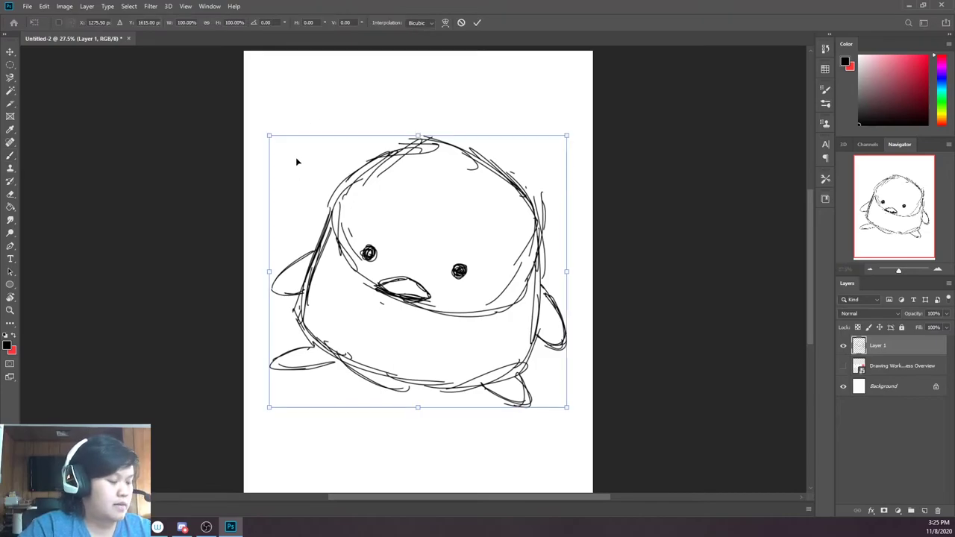
pyautogui.press('Escape')
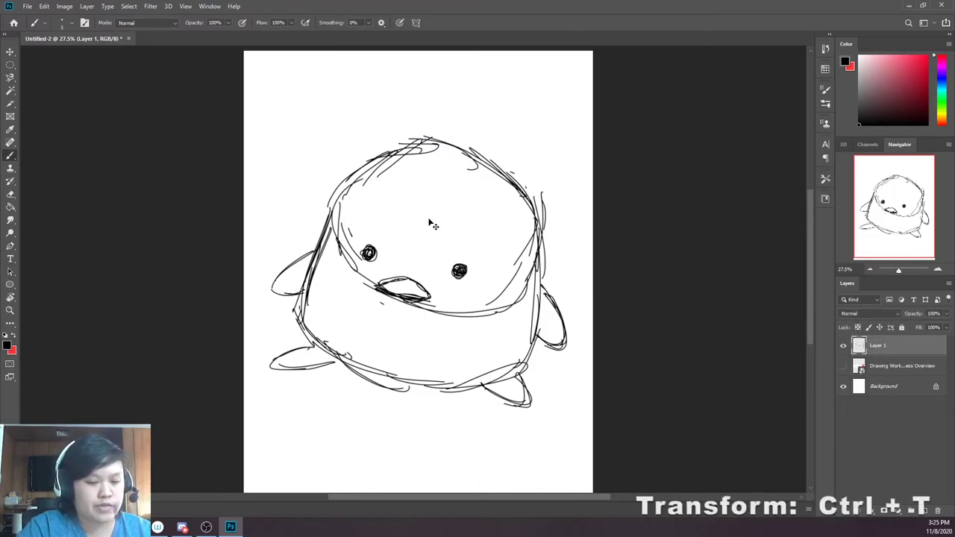
pyautogui.hotkey('ctrl', 't')
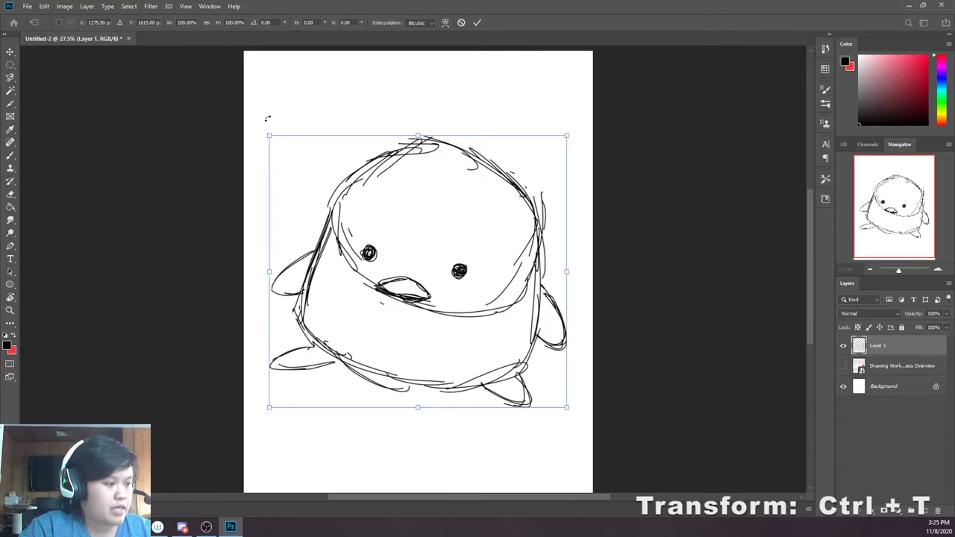
pyautogui.moveTo(461, 248)
pyautogui.mouseDown()
pyautogui.moveTo(411, 257)
pyautogui.moveTo(460, 253)
pyautogui.mouseUp()
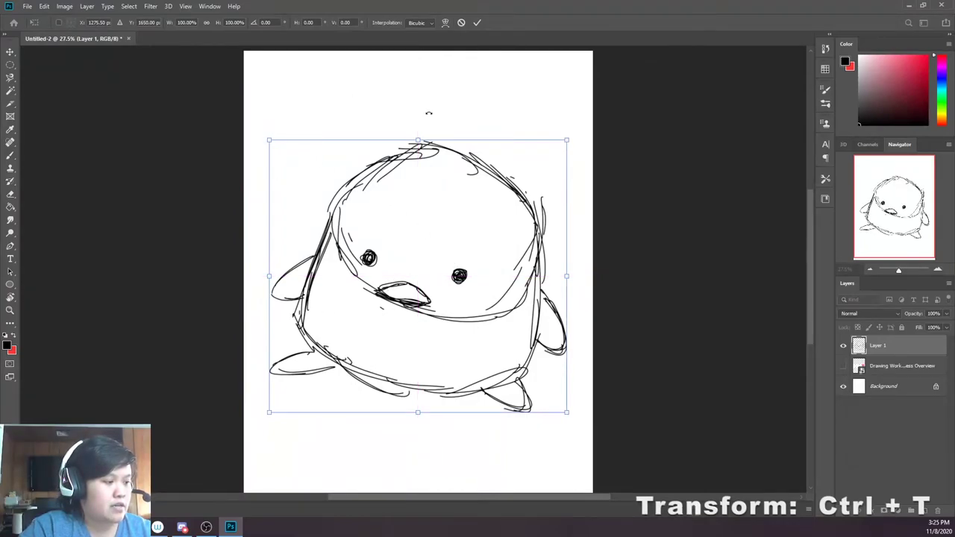
pyautogui.moveTo(392, 98)
pyautogui.mouseDown()
pyautogui.moveTo(379, 100)
pyautogui.moveTo(385, 93)
pyautogui.mouseUp()
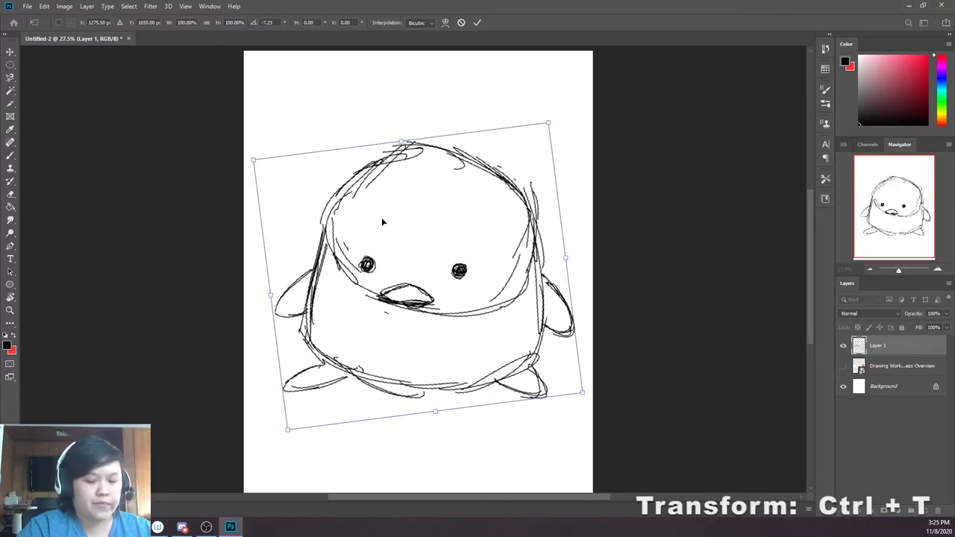
pyautogui.press('Return')
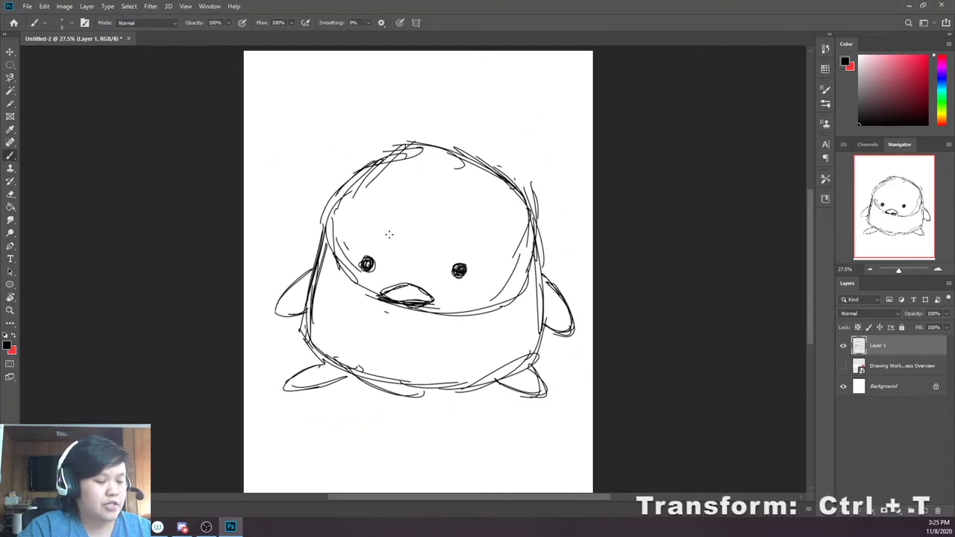
# Erase the bird's left foot and redraw it shorter, closer beneath the body
pyautogui.press('e')
pyautogui.moveTo(317, 382)
pyautogui.mouseDown()
pyautogui.moveTo(290, 405)
pyautogui.moveTo(268, 384)
pyautogui.moveTo(320, 389)
pyautogui.mouseUp()
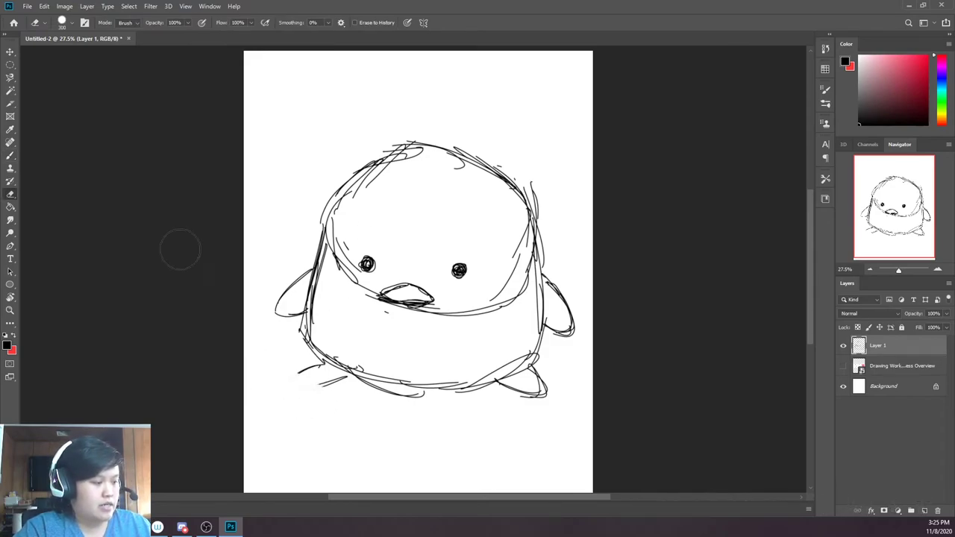
pyautogui.click(60, 24)
pyautogui.click(43, 170)
pyautogui.click(309, 380)
pyautogui.moveTo(291, 384)
pyautogui.mouseDown()
pyautogui.moveTo(298, 370)
pyautogui.moveTo(347, 376)
pyautogui.moveTo(307, 364)
pyautogui.moveTo(364, 376)
pyautogui.mouseUp()
pyautogui.press('b')
pyautogui.moveTo(535, 355); pyautogui.dragTo(492, 379)
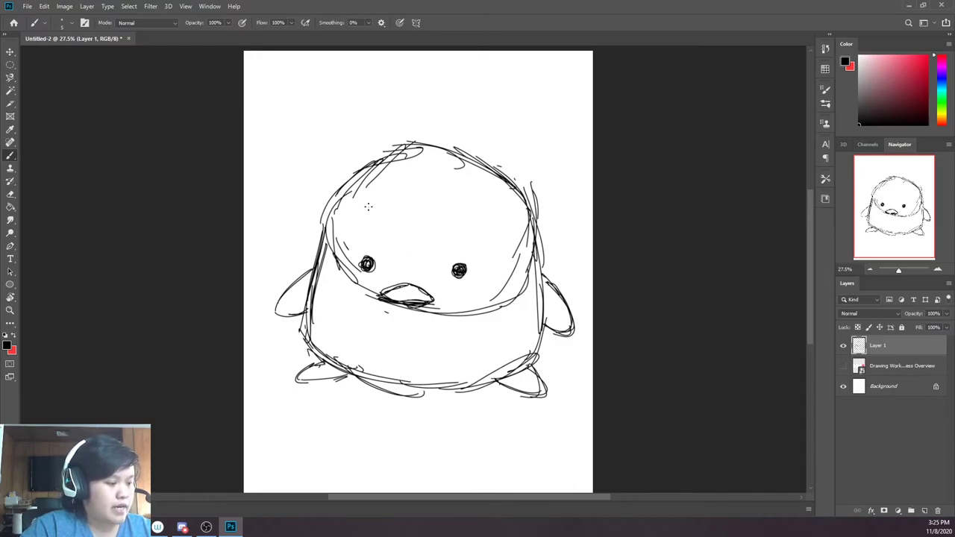
# Erase the curved head line running across the face and body, and add strokes to the left foot
pyautogui.press('e')
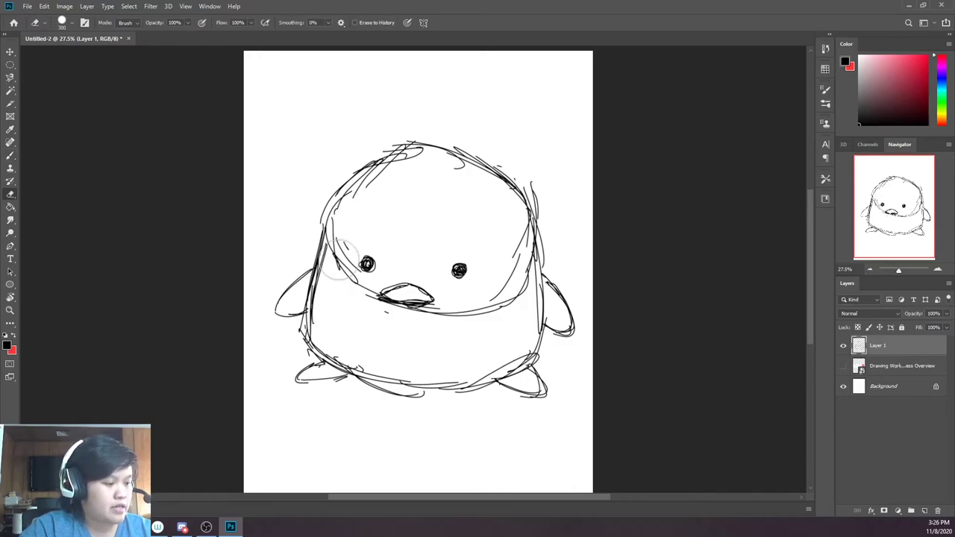
pyautogui.moveTo(346, 259)
pyautogui.mouseDown()
pyautogui.moveTo(336, 238)
pyautogui.moveTo(341, 264)
pyautogui.moveTo(377, 299)
pyautogui.mouseUp()
pyautogui.moveTo(456, 296)
pyautogui.mouseDown()
pyautogui.moveTo(505, 307)
pyautogui.moveTo(525, 233)
pyautogui.mouseUp()
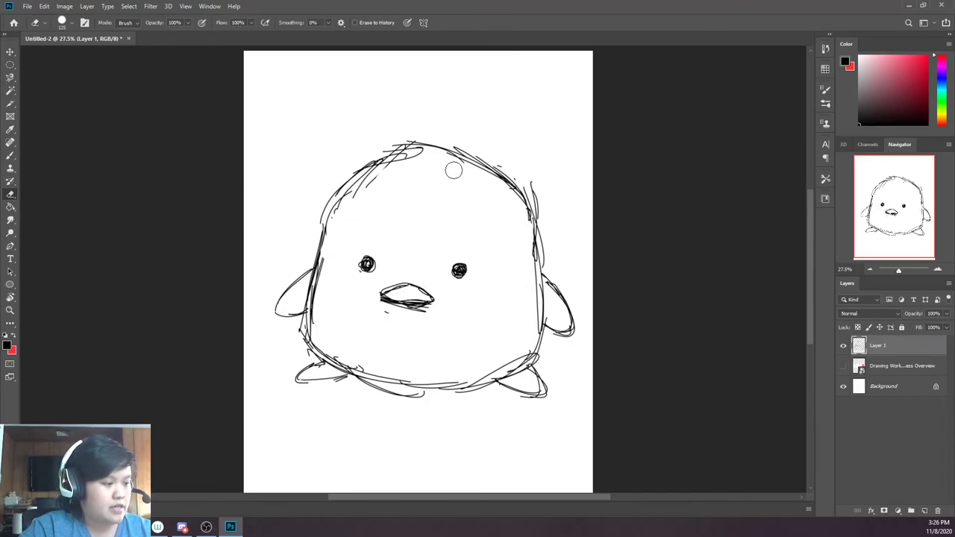
pyautogui.press('b')
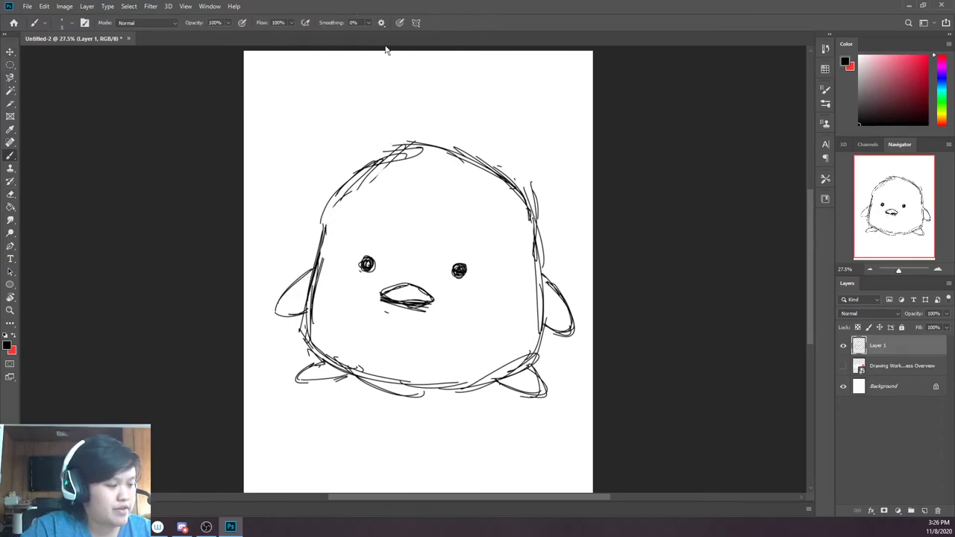
pyautogui.moveTo(303, 372); pyautogui.dragTo(348, 379)
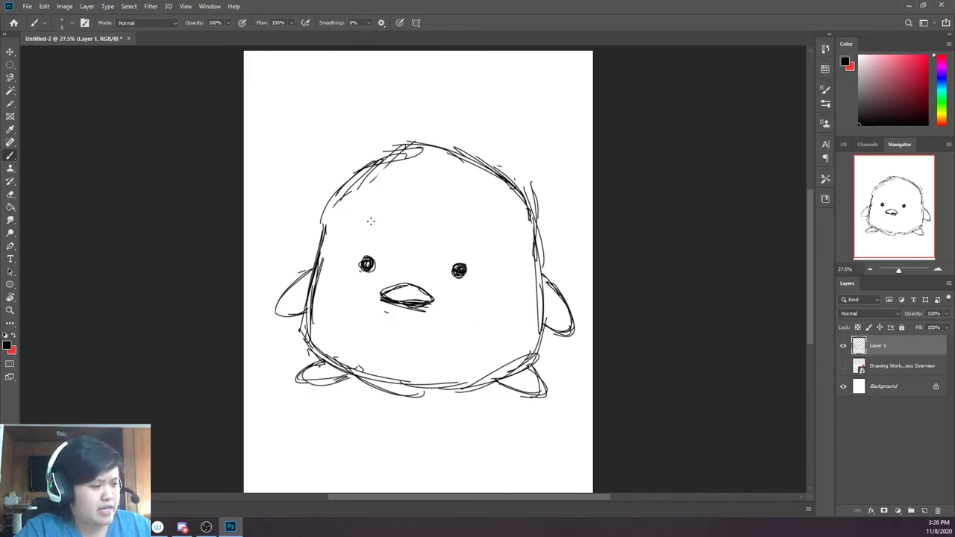
# Draw a short, inward-slanting angry eyebrow above each eye, undoing and redrawing the one on the left
pyautogui.moveTo(360, 237); pyautogui.dragTo(376, 247)
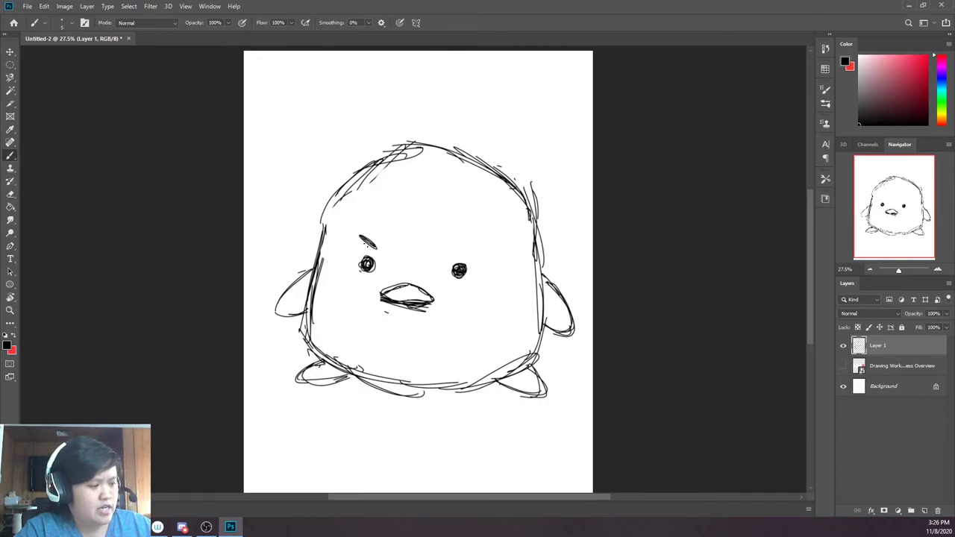
pyautogui.hotkey('ctrl', 'z')
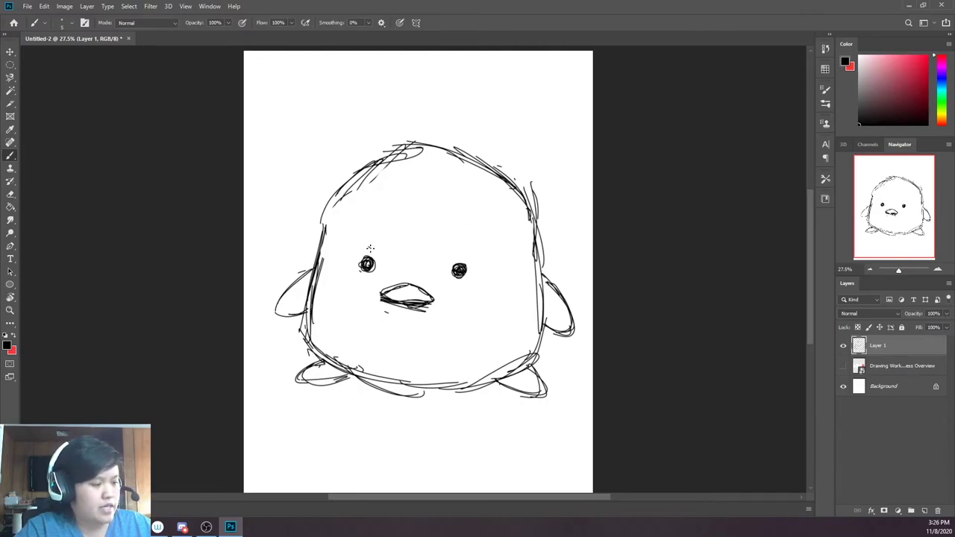
pyautogui.moveTo(366, 244); pyautogui.dragTo(378, 253)
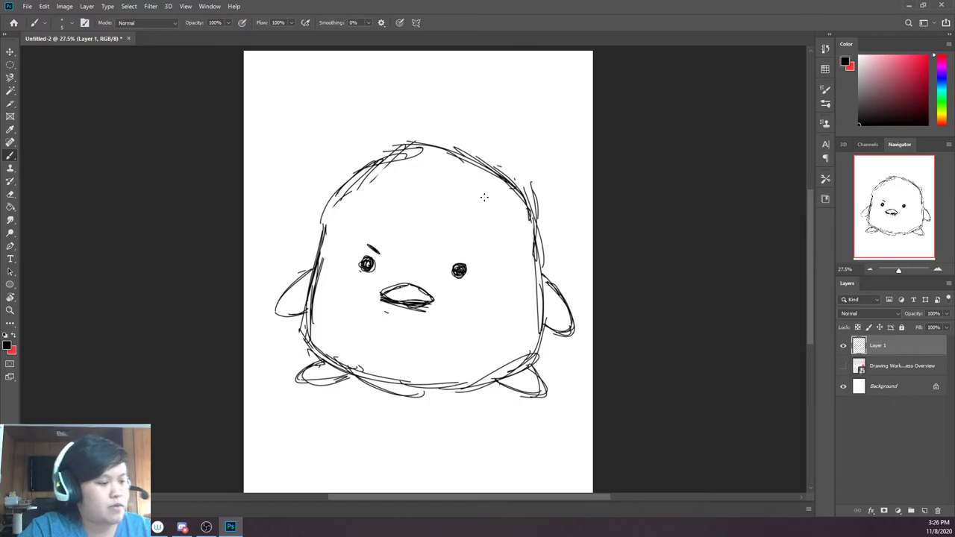
pyautogui.moveTo(451, 256); pyautogui.dragTo(464, 249)
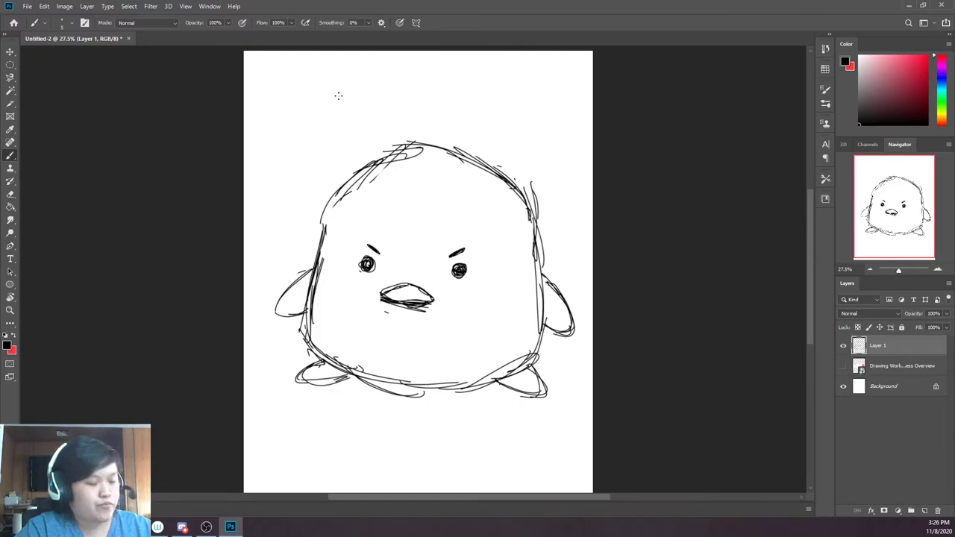
# Erase the beak and redraw it as a wider, pointed diamond shape below the eyes, undoing strokes that do not fit
pyautogui.press('e')
pyautogui.moveTo(409, 279)
pyautogui.mouseDown()
pyautogui.moveTo(387, 308)
pyautogui.moveTo(423, 293)
pyautogui.mouseUp()
pyautogui.press('b')
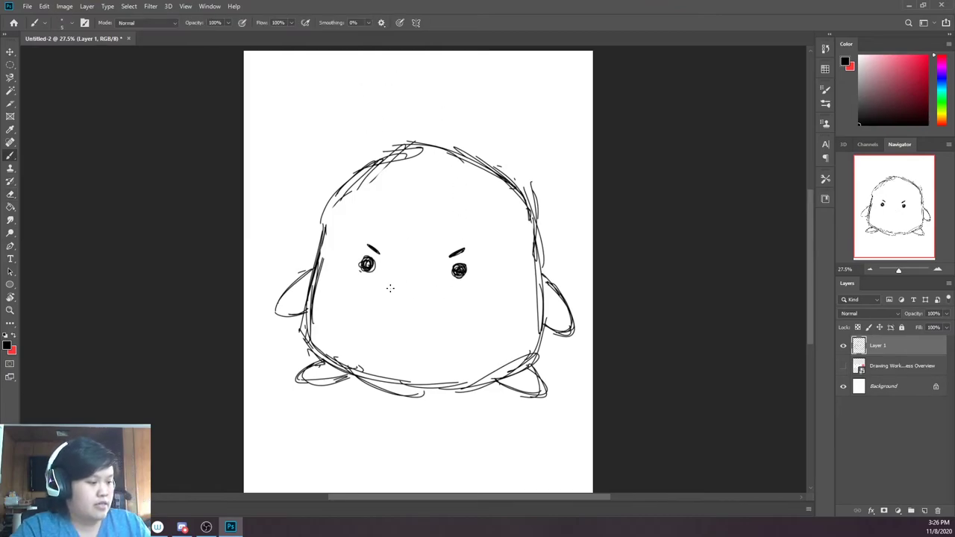
pyautogui.moveTo(483, 307); pyautogui.dragTo(405, 276)
pyautogui.moveTo(339, 297)
pyautogui.mouseDown()
pyautogui.moveTo(411, 274)
pyautogui.moveTo(440, 292)
pyautogui.mouseUp()
pyautogui.hotkey('ctrl', 'z')
pyautogui.hotkey('ctrl', 'z')
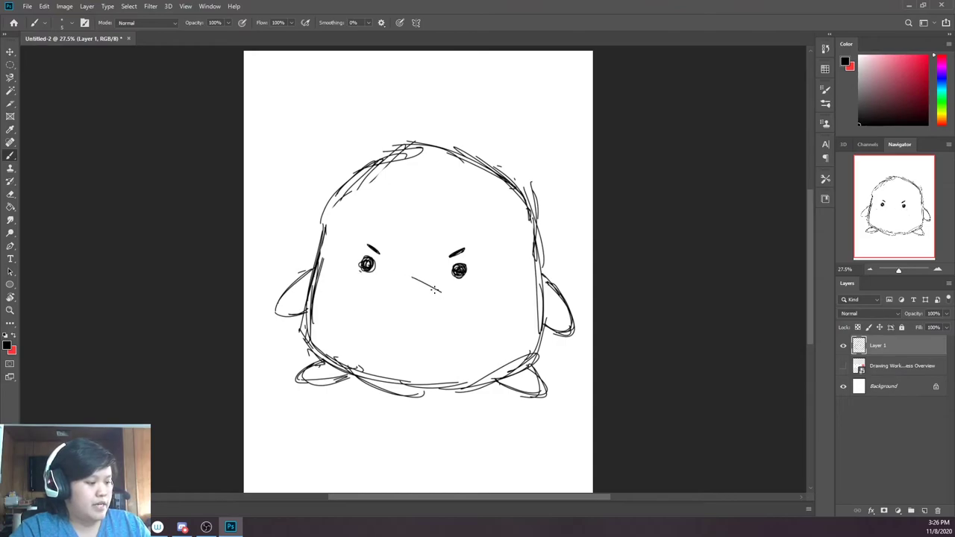
pyautogui.moveTo(367, 286); pyautogui.dragTo(422, 278)
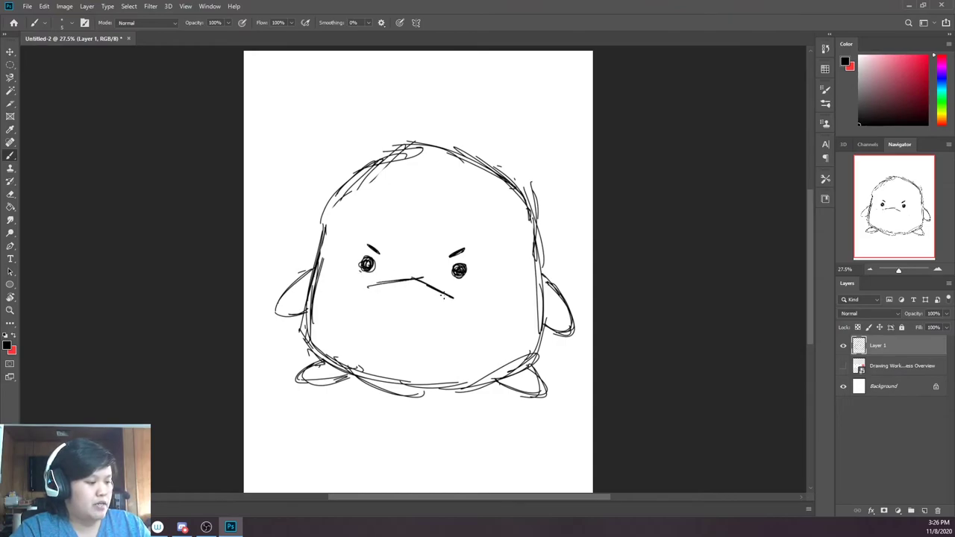
pyautogui.hotkey('ctrl', 'z')
pyautogui.moveTo(370, 288); pyautogui.dragTo(453, 300)
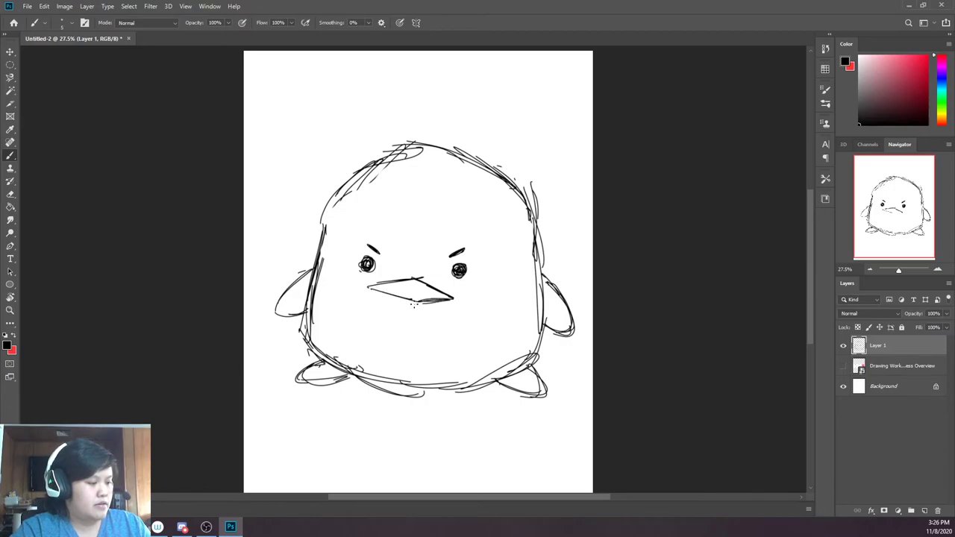
pyautogui.moveTo(375, 290); pyautogui.dragTo(415, 302)
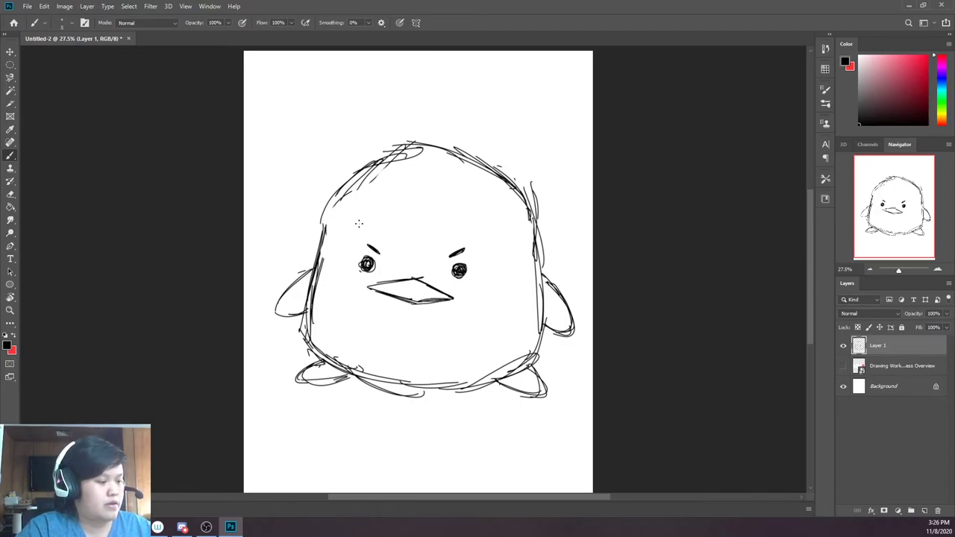
pyautogui.moveTo(413, 275)
pyautogui.mouseDown()
pyautogui.moveTo(369, 290)
pyautogui.moveTo(439, 299)
pyautogui.mouseUp()
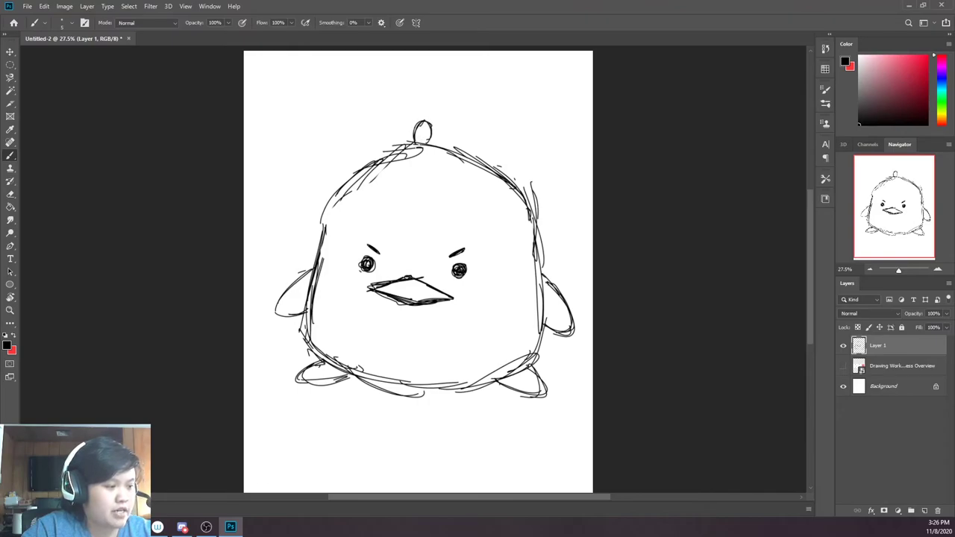
# Undo the rounded tuft stroke and draw a small curved feather tuft on top of the head
pyautogui.hotkey('ctrl', 'z')
pyautogui.moveTo(431, 117); pyautogui.dragTo(410, 120)
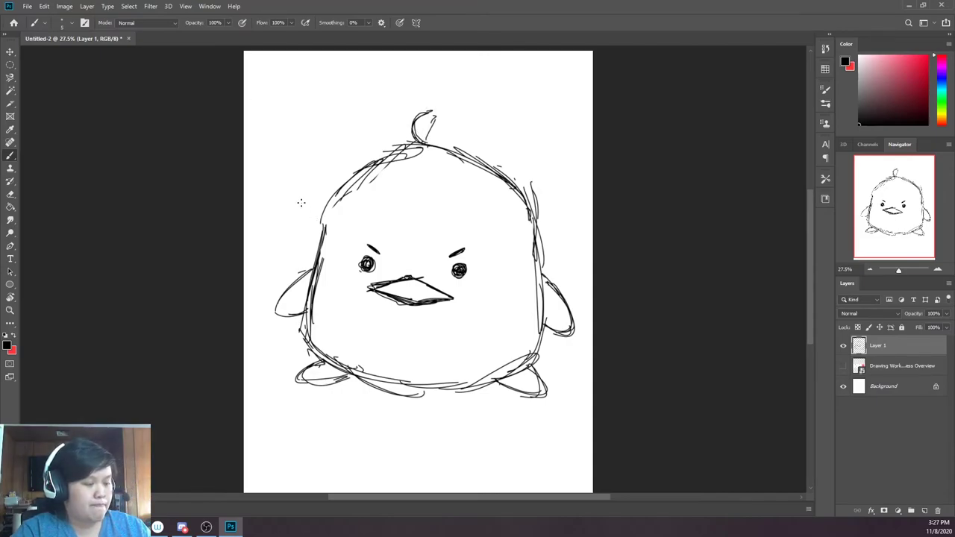
# Select the eyes, eyebrows and beak with the freehand Lasso tool, move them slightly up and right, and deselect
pyautogui.press('l')
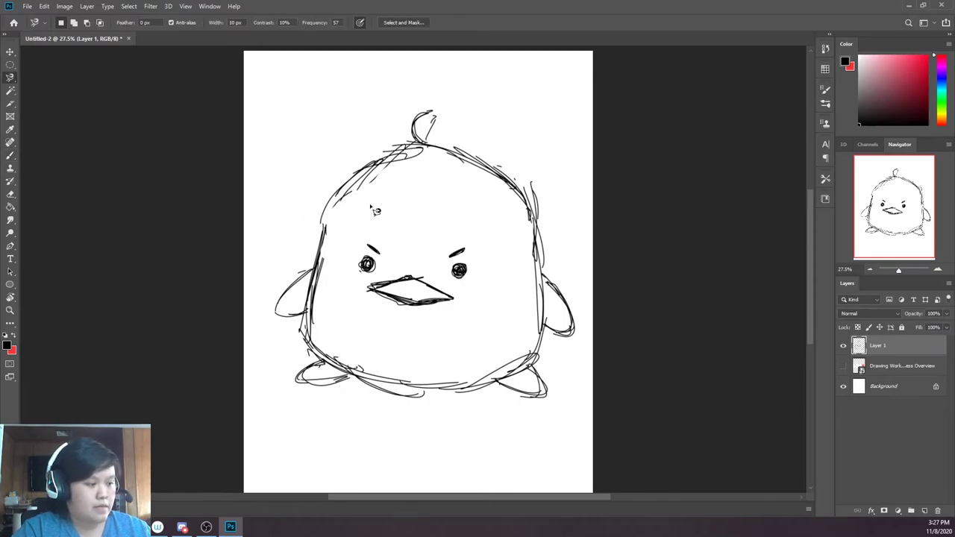
pyautogui.rightClick(10, 77)
pyautogui.click(68, 84)
pyautogui.moveTo(477, 232)
pyautogui.mouseDown()
pyautogui.moveTo(354, 233)
pyautogui.moveTo(350, 303)
pyautogui.moveTo(488, 315)
pyautogui.moveTo(478, 224)
pyautogui.mouseUp()
pyautogui.moveTo(364, 261)
pyautogui.mouseDown()
pyautogui.moveTo(370, 292)
pyautogui.moveTo(370, 269)
pyautogui.mouseUp()
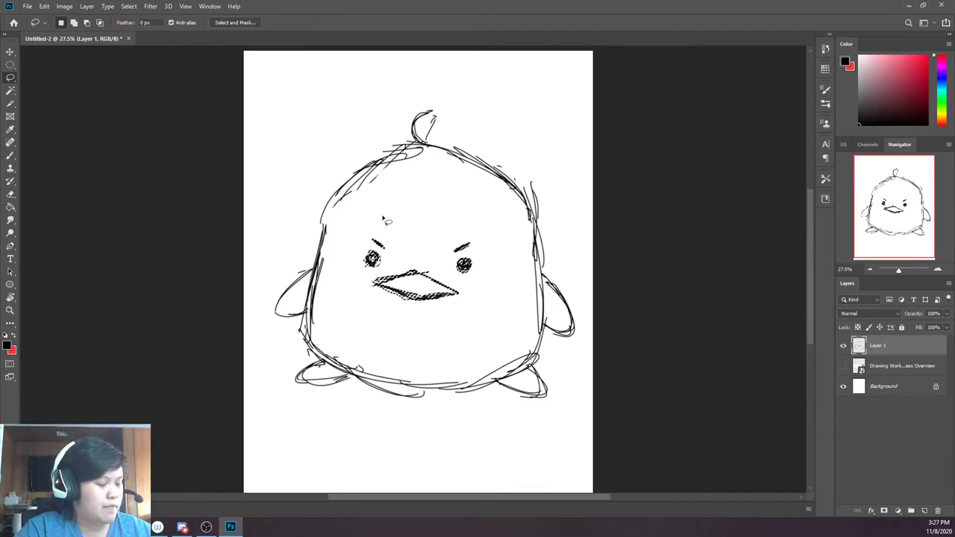
pyautogui.hotkey('ctrl', 'd')
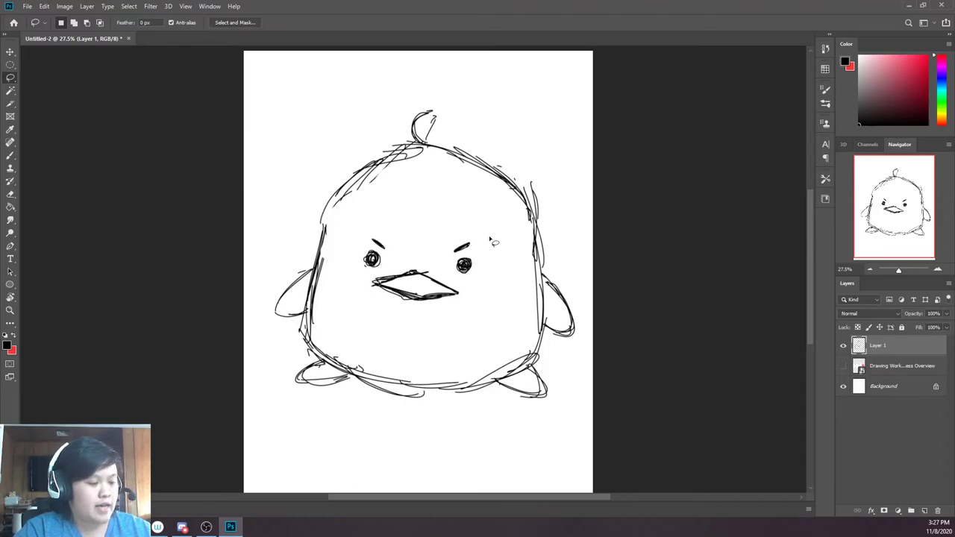
# Lasso the facial features again and reposition them as a group within the body
pyautogui.press('ctrl')
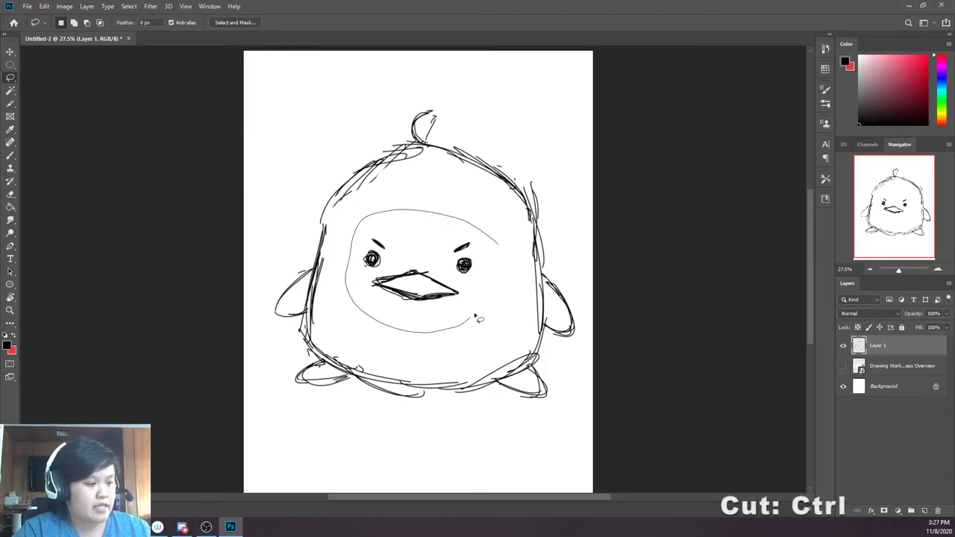
pyautogui.moveTo(490, 237); pyautogui.dragTo(492, 247)
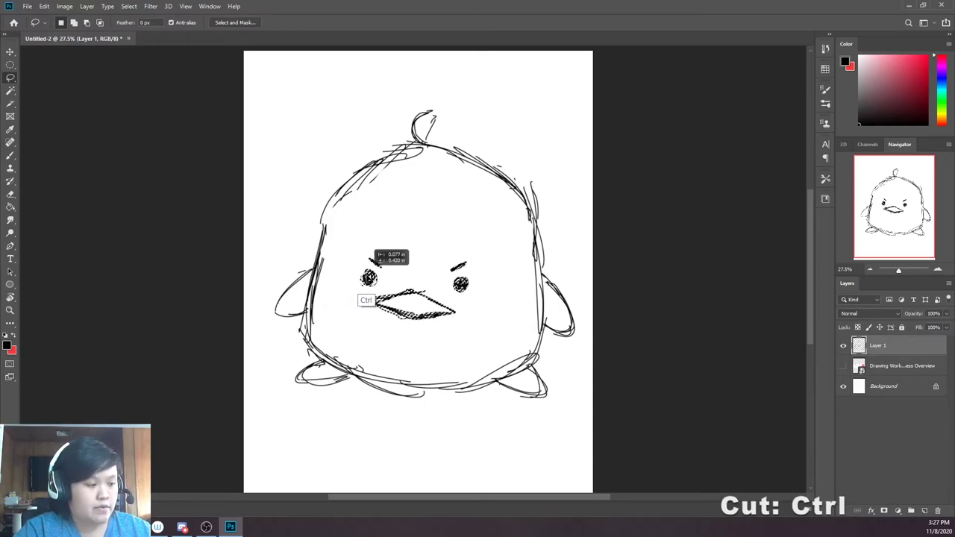
pyautogui.moveTo(394, 249); pyautogui.dragTo(382, 278)
pyautogui.moveTo(385, 244)
pyautogui.mouseDown()
pyautogui.moveTo(353, 243)
pyautogui.moveTo(377, 242)
pyautogui.mouseUp()
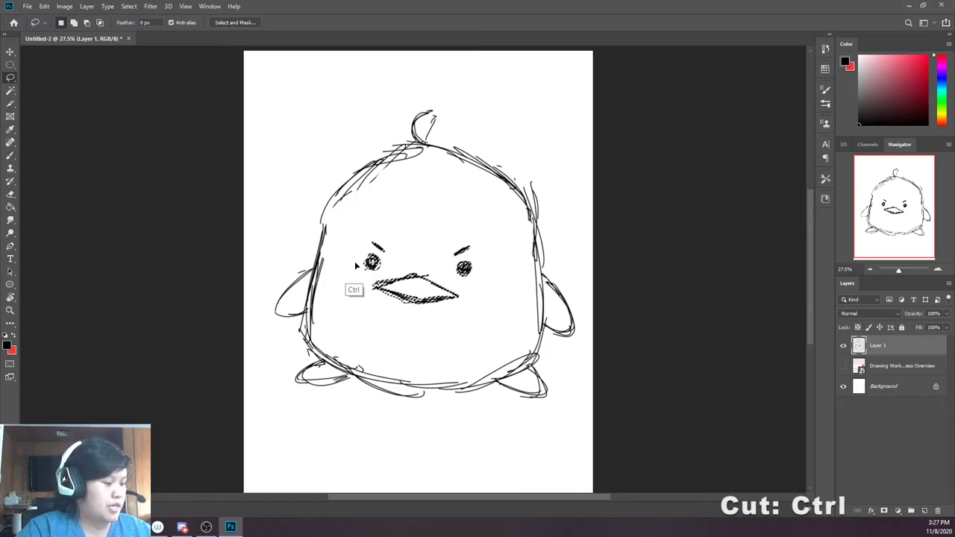
pyautogui.moveTo(385, 243); pyautogui.dragTo(374, 244)
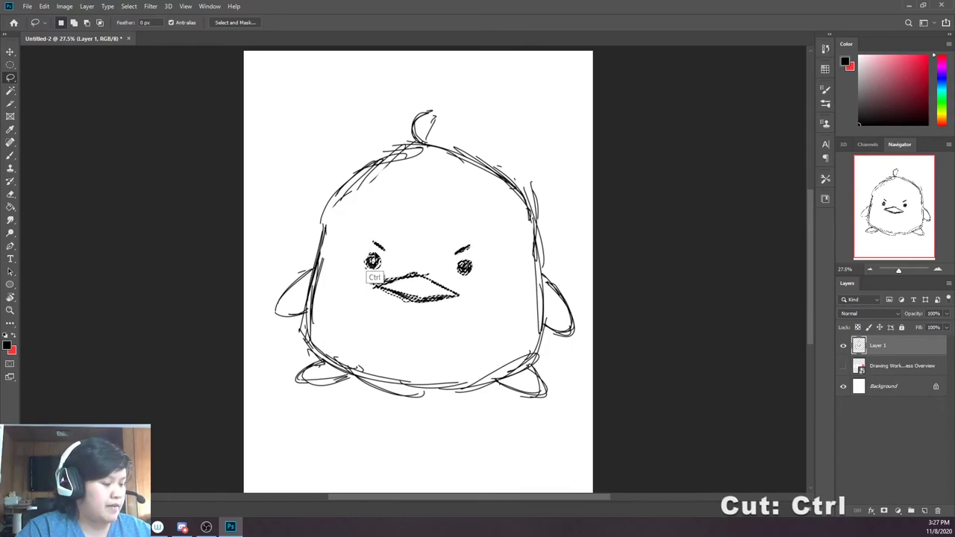
# Rotate the selected facial features -1.65°, nudge them into place and deselect
pyautogui.hotkey('ctrl', 't')
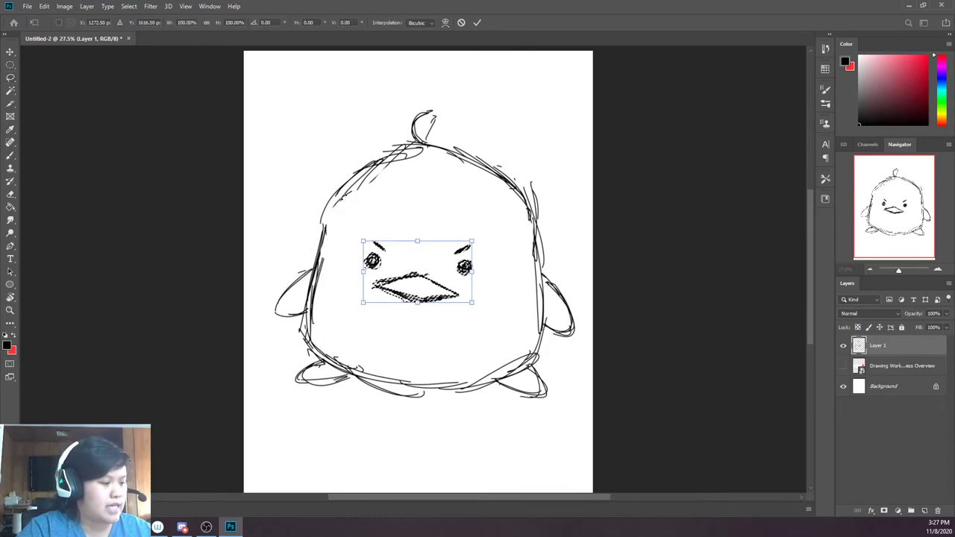
pyautogui.moveTo(347, 208); pyautogui.dragTo(336, 194)
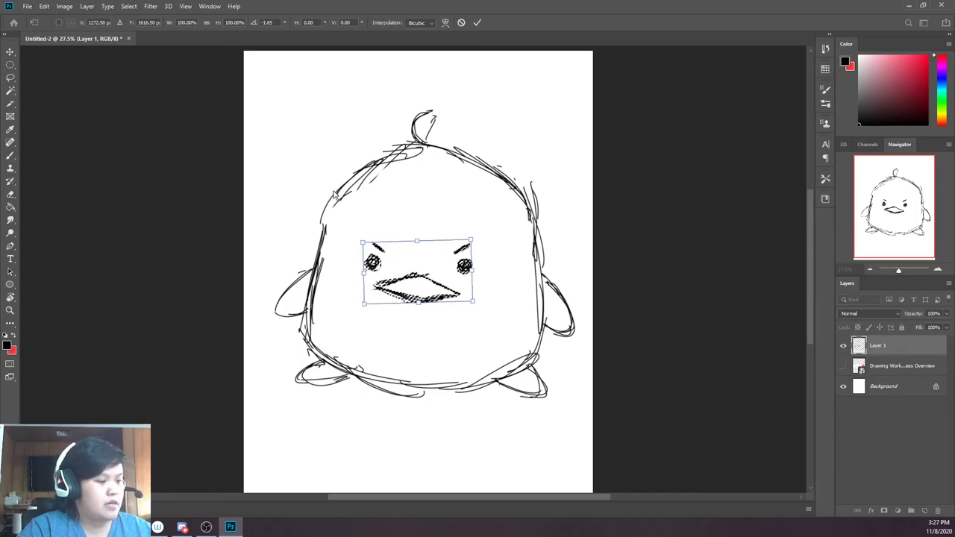
pyautogui.press('Return')
pyautogui.moveTo(364, 279); pyautogui.dragTo(370, 279)
pyautogui.hotkey('ctrl', 'd')
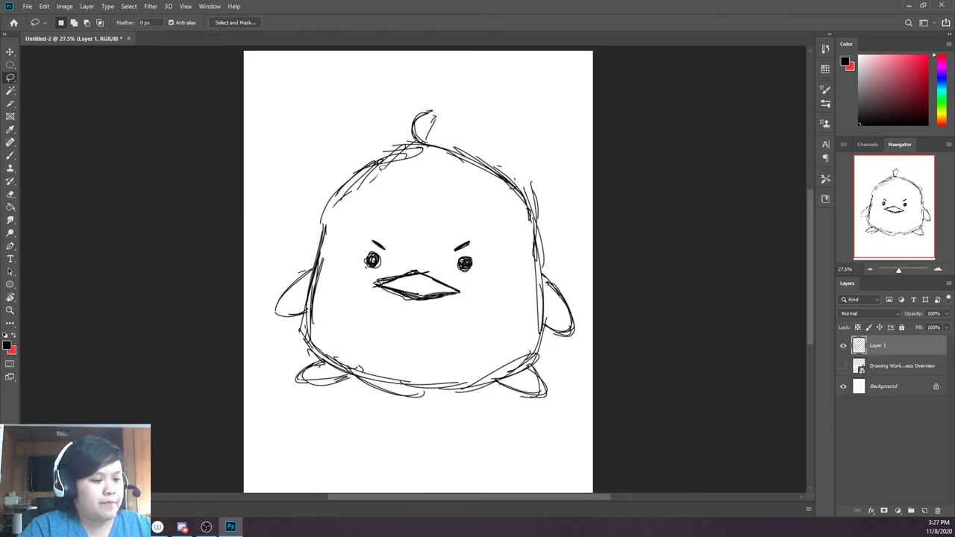
# Rename the bird drawing's layer from its default name to "sketch"
pyautogui.click(863, 393)
pyautogui.click(867, 350)
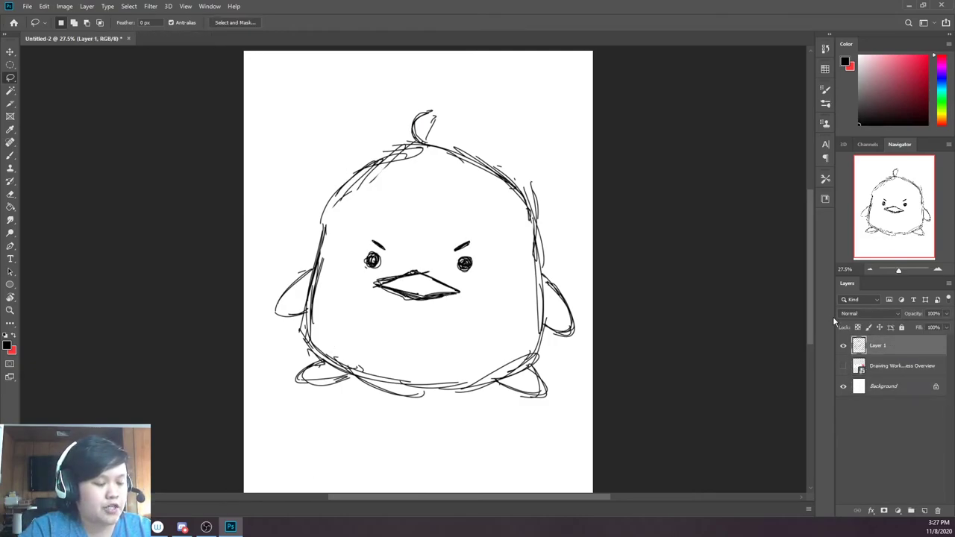
pyautogui.doubleClick(878, 346)
pyautogui.click(877, 365)
pyautogui.doubleClick(892, 345)
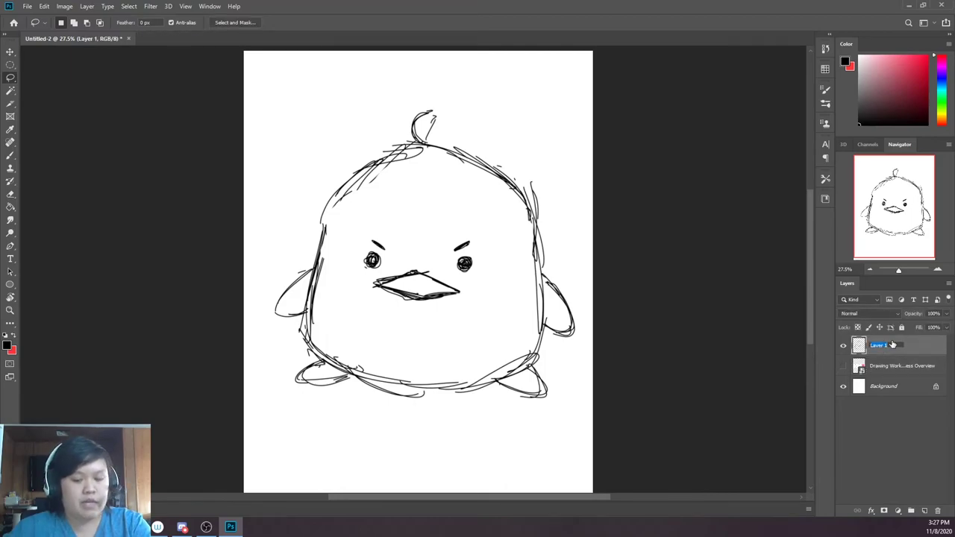
pyautogui.write('sketch')
pyautogui.press('Return')
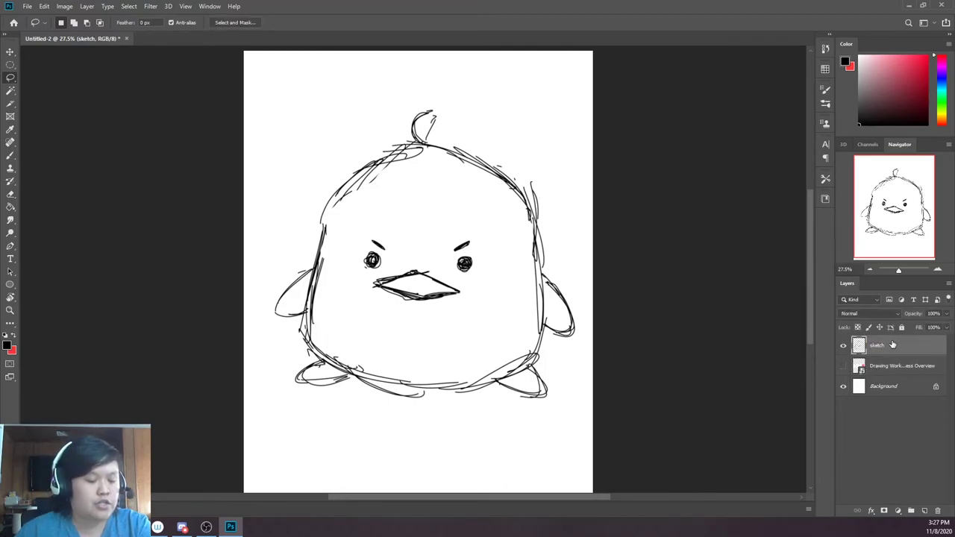
# Lower the sketch layer's opacity so it is faint, add a new layer above it and switch to the Brush
pyautogui.moveTo(915, 315); pyautogui.dragTo(878, 314)
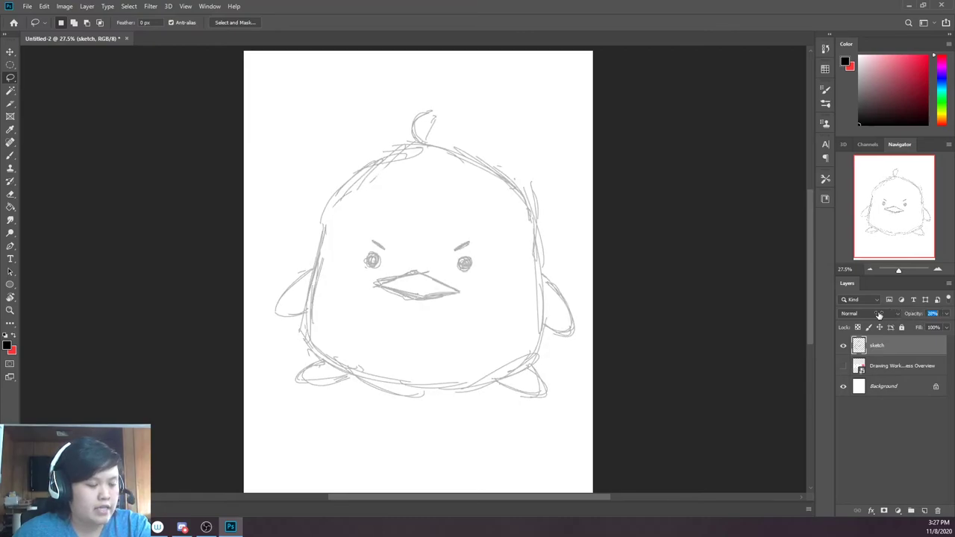
pyautogui.click(925, 512)
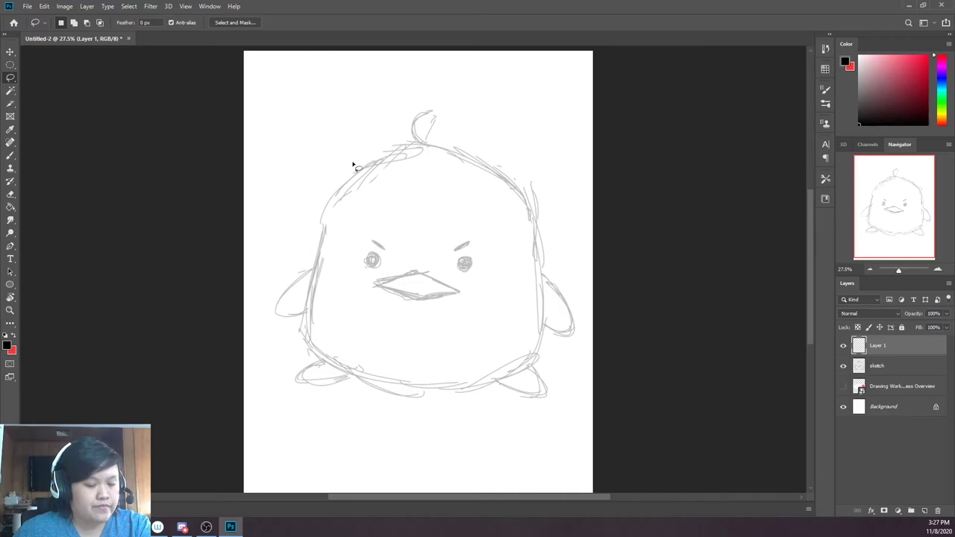
pyautogui.press('b')
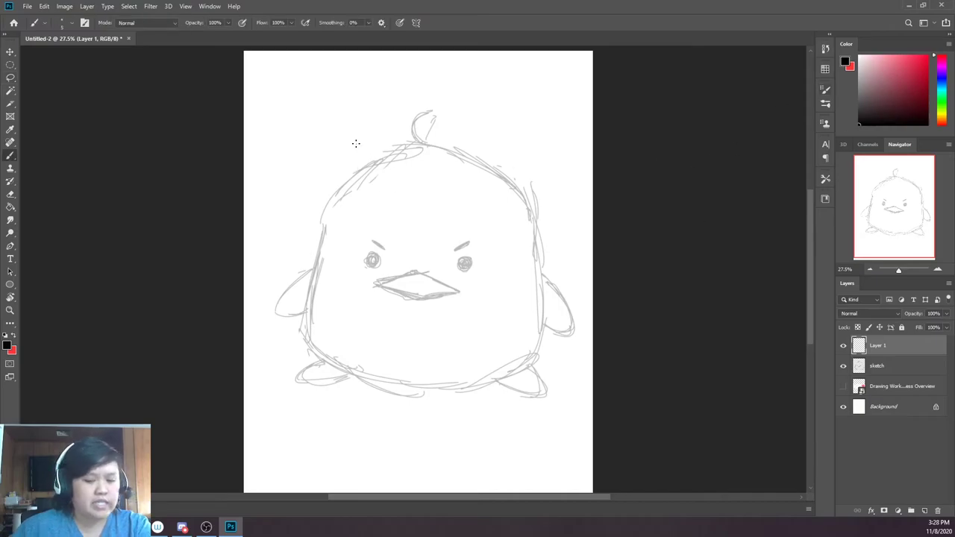
# Try loose brush strokes over the head on the new layer and undo them
pyautogui.moveTo(491, 167)
pyautogui.mouseDown()
pyautogui.moveTo(493, 213)
pyautogui.moveTo(490, 241)
pyautogui.mouseUp()
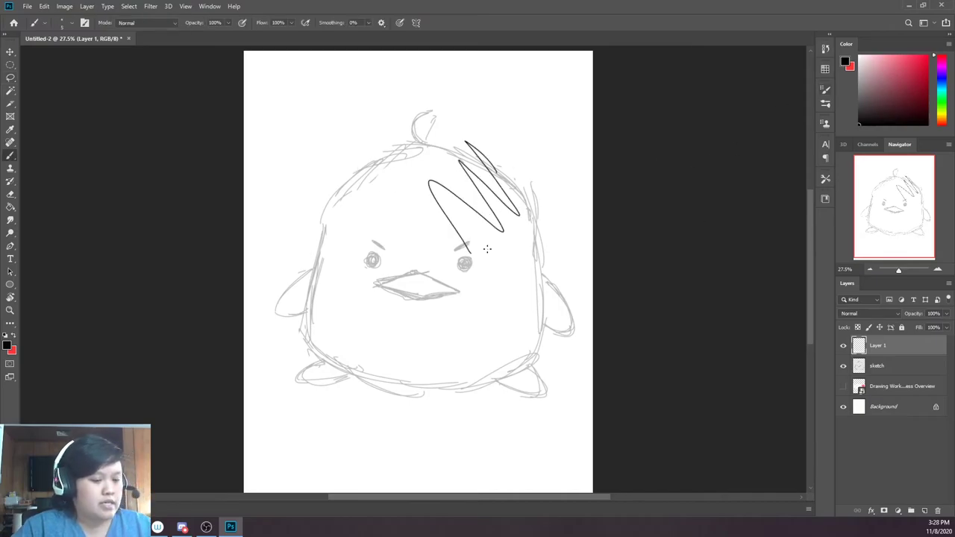
pyautogui.hotkey('ctrl', 'z')
pyautogui.moveTo(458, 149)
pyautogui.mouseDown()
pyautogui.moveTo(523, 216)
pyautogui.moveTo(448, 156)
pyautogui.moveTo(433, 160)
pyautogui.mouseUp()
pyautogui.hotkey('ctrl', 'z')
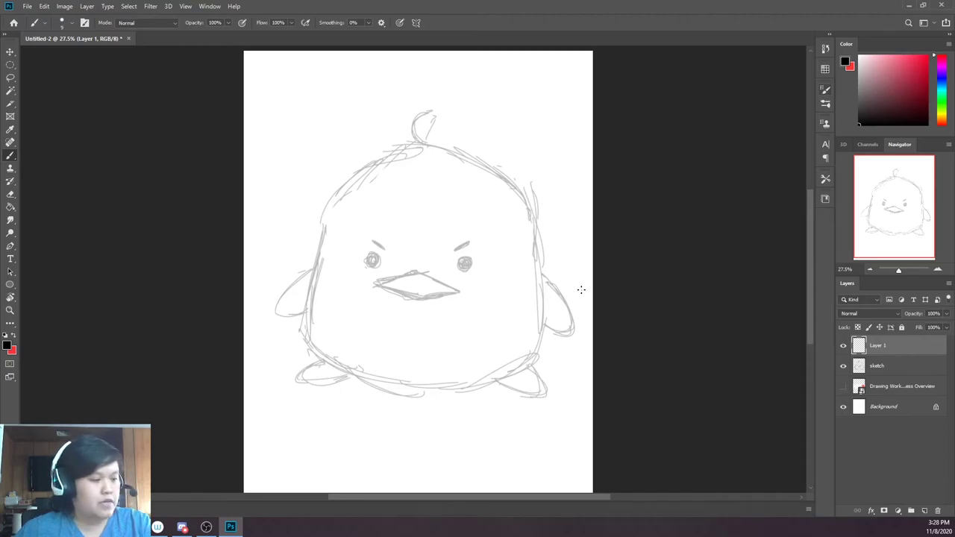
# Try the Hard Round brush's size adjustment with a test stroke across the body, and undo the stroke
pyautogui.scroll(1, 525, 167)
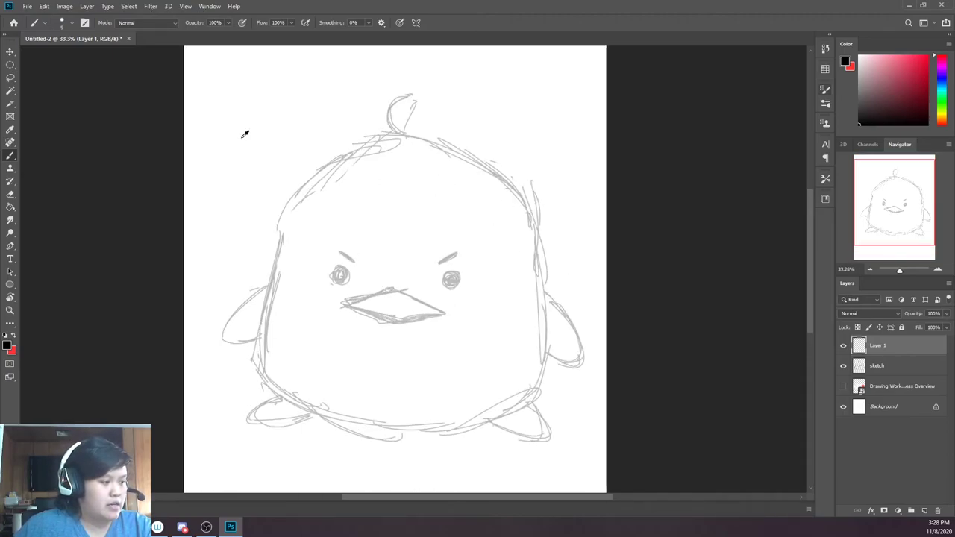
pyautogui.click(62, 23)
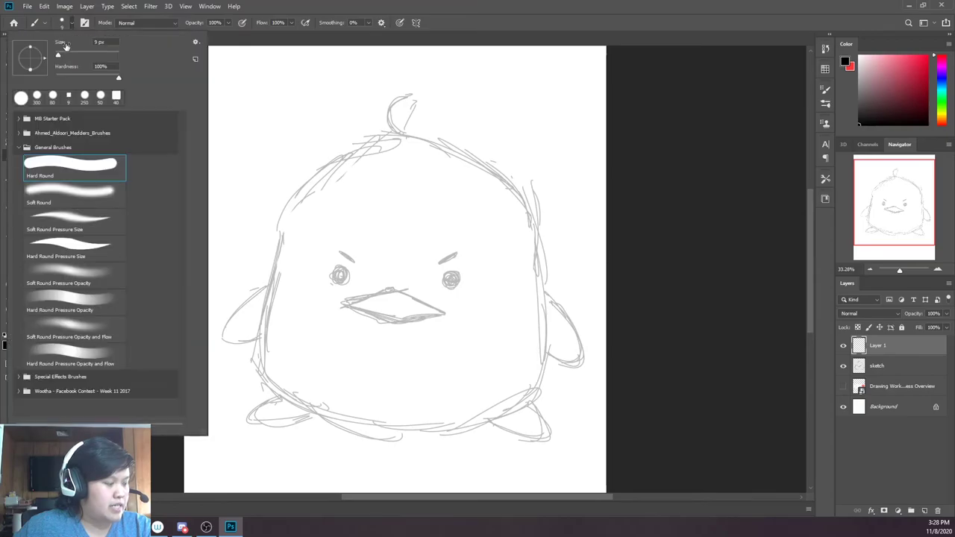
pyautogui.moveTo(58, 58)
pyautogui.mouseDown()
pyautogui.moveTo(101, 58)
pyautogui.moveTo(66, 60)
pyautogui.mouseUp()
pyautogui.moveTo(300, 165)
pyautogui.mouseDown()
pyautogui.moveTo(343, 158)
pyautogui.moveTo(522, 241)
pyautogui.moveTo(485, 254)
pyautogui.moveTo(448, 291)
pyautogui.mouseUp()
pyautogui.hotkey('ctrl', 'z')
pyautogui.hotkey('ctrl', 'z')
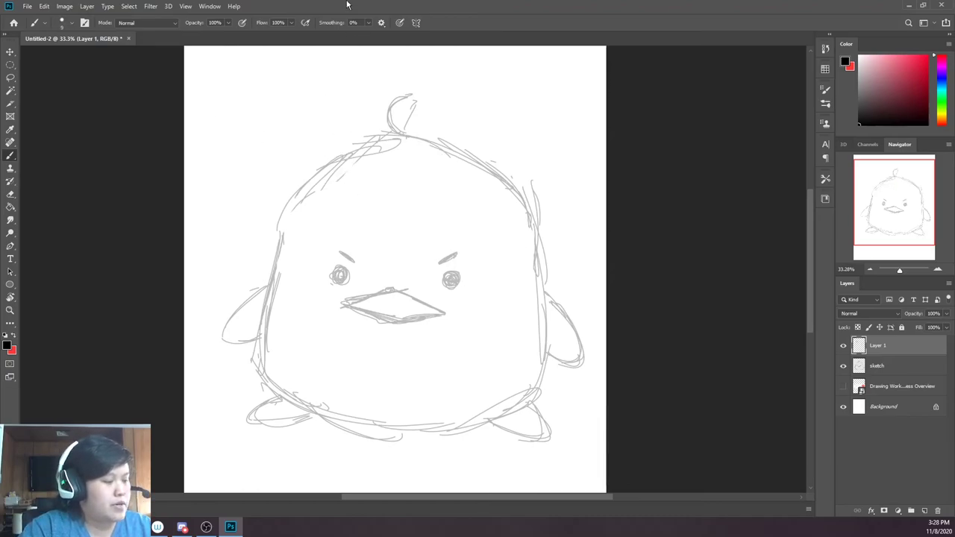
# Set the brush smoothing to 19%, test it with strokes near the right side of the body, and undo them
pyautogui.moveTo(332, 23)
pyautogui.mouseDown()
pyautogui.moveTo(345, 24)
pyautogui.moveTo(335, 26)
pyautogui.mouseUp()
pyautogui.moveTo(546, 240)
pyautogui.mouseDown()
pyautogui.moveTo(390, 134)
pyautogui.moveTo(452, 165)
pyautogui.mouseUp()
pyautogui.moveTo(532, 226); pyautogui.dragTo(522, 276)
pyautogui.hotkey('ctrl', 'z')
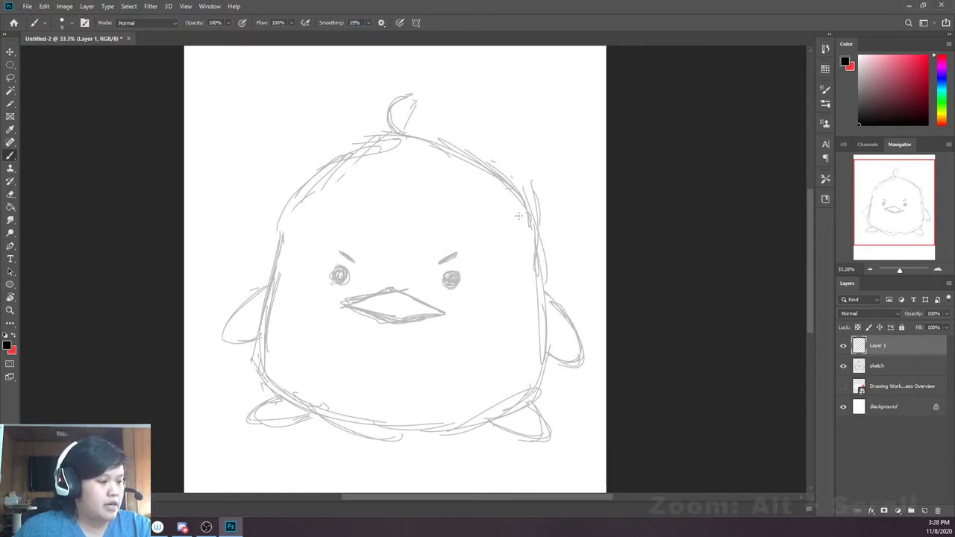
# Ink the head tuft and the right side of the body outline in black over the sketch
pyautogui.scroll(-2, 418, 153)
pyautogui.scroll(4, 437, 172)
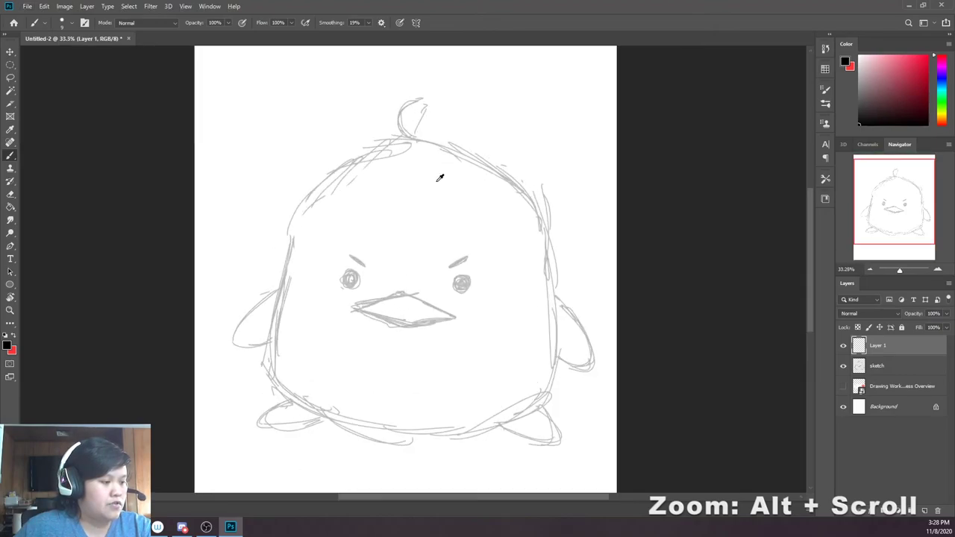
pyautogui.moveTo(432, 179); pyautogui.dragTo(438, 178)
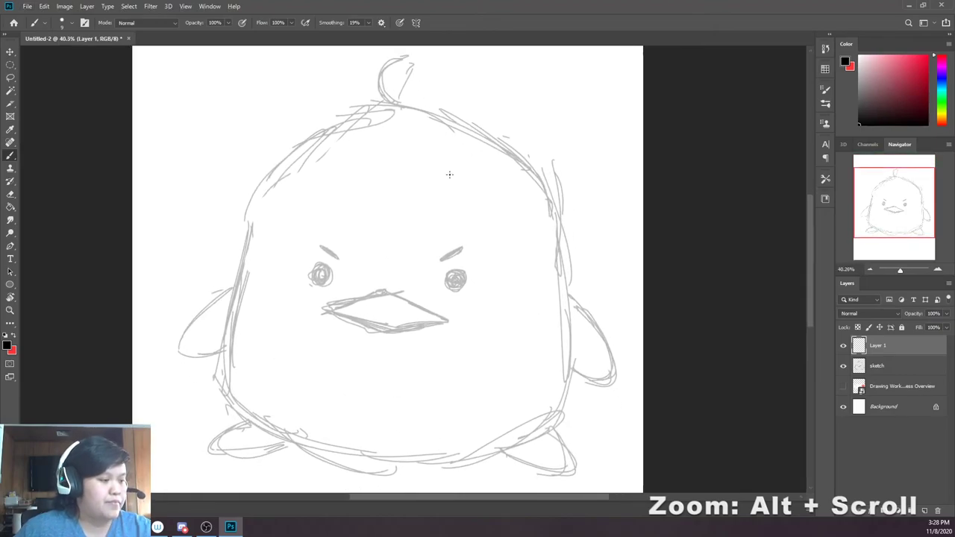
pyautogui.moveTo(408, 57)
pyautogui.mouseDown()
pyautogui.moveTo(378, 73)
pyautogui.moveTo(393, 106)
pyautogui.mouseUp()
pyautogui.moveTo(408, 58); pyautogui.dragTo(396, 104)
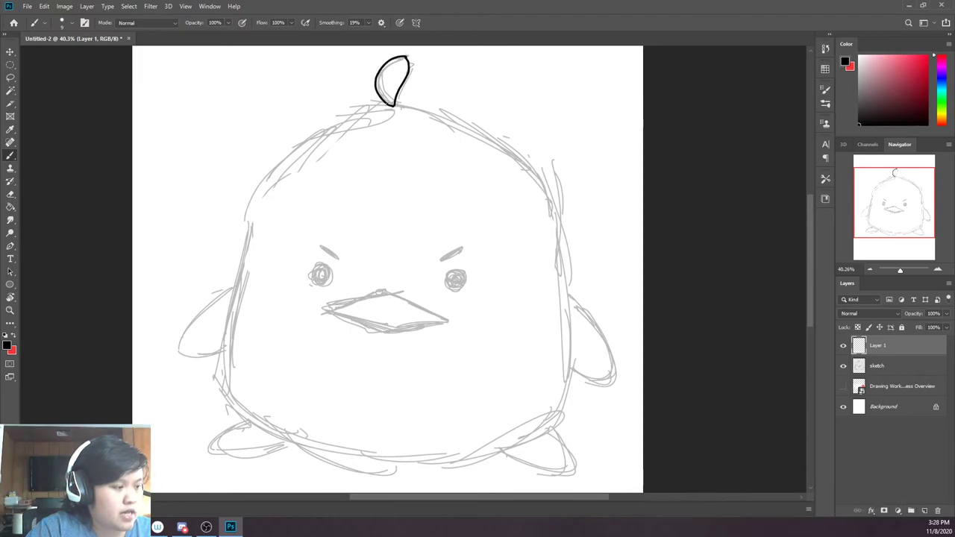
pyautogui.moveTo(394, 106)
pyautogui.mouseDown()
pyautogui.moveTo(507, 155)
pyautogui.moveTo(559, 241)
pyautogui.moveTo(569, 355)
pyautogui.moveTo(552, 422)
pyautogui.mouseUp()
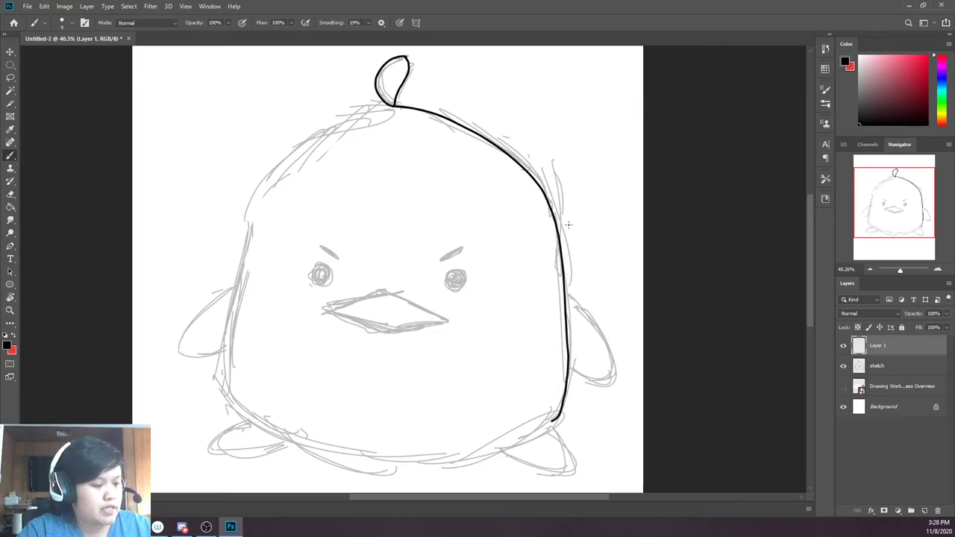
# Ink the outline of the right wing and close its lower edge against the body
pyautogui.moveTo(590, 315)
pyautogui.mouseDown()
pyautogui.moveTo(613, 375)
pyautogui.moveTo(600, 381)
pyautogui.mouseUp()
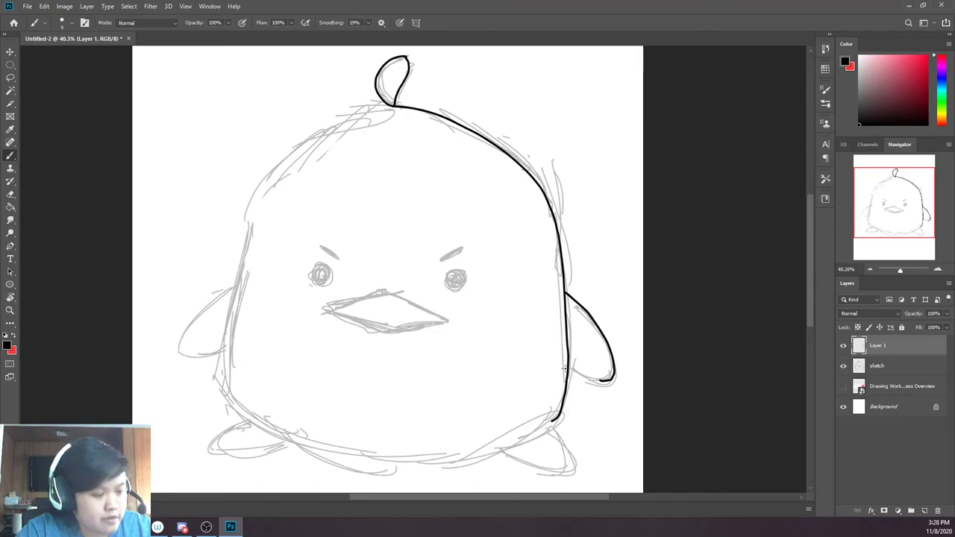
pyautogui.hotkey('ctrl', 'z')
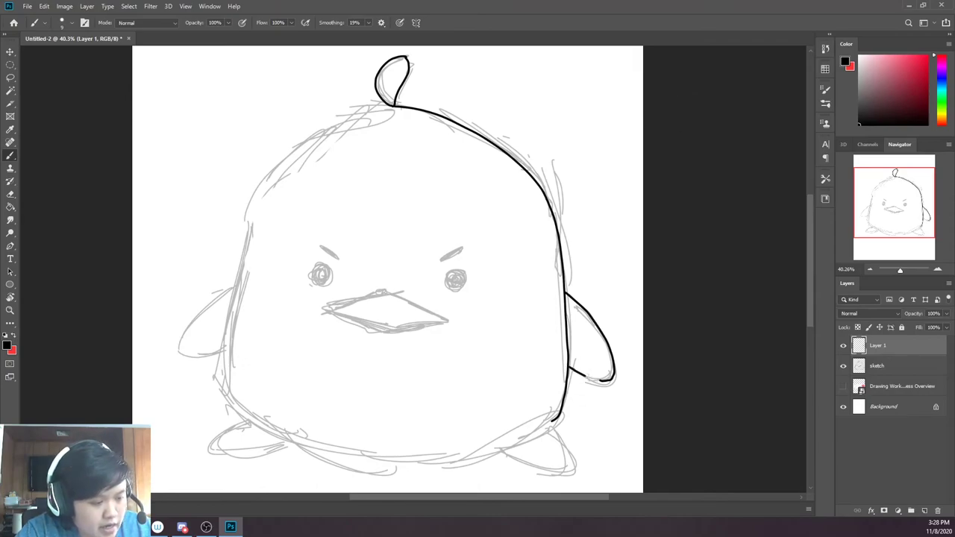
pyautogui.moveTo(350, 308)
pyautogui.mouseDown()
pyautogui.moveTo(344, 323)
pyautogui.moveTo(350, 166)
pyautogui.moveTo(370, 245)
pyautogui.moveTo(431, 302)
pyautogui.mouseUp()
pyautogui.hotkey('ctrl', 'z')
# Try to ink the left side of the body outline from the tuft down, undoing each stroke
pyautogui.moveTo(475, 102)
pyautogui.mouseDown()
pyautogui.moveTo(421, 114)
pyautogui.moveTo(351, 168)
pyautogui.moveTo(321, 248)
pyautogui.mouseUp()
pyautogui.hotkey('ctrl', 'z')
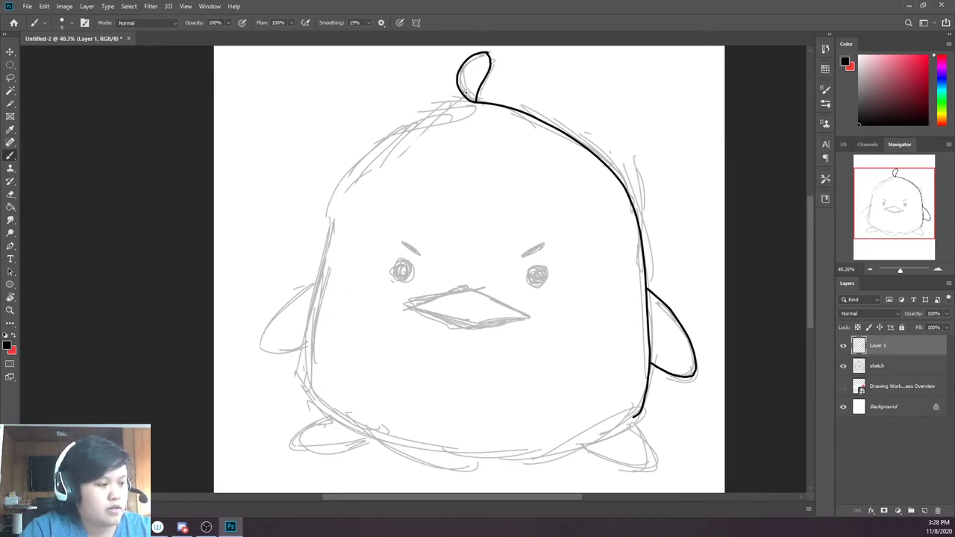
pyautogui.moveTo(475, 102)
pyautogui.mouseDown()
pyautogui.moveTo(366, 158)
pyautogui.moveTo(437, 115)
pyautogui.moveTo(380, 140)
pyautogui.moveTo(395, 139)
pyautogui.mouseUp()
pyautogui.hotkey('ctrl', 'z')
pyautogui.hotkey('ctrl', 'z')
pyautogui.hotkey('ctrl', 'z')
# Ink the left side and bottom of the body outline, and clean up the lower-right join with the Eraser and Brush
pyautogui.moveTo(474, 102)
pyautogui.mouseDown()
pyautogui.moveTo(405, 130)
pyautogui.moveTo(356, 172)
pyautogui.moveTo(328, 240)
pyautogui.moveTo(305, 369)
pyautogui.mouseUp()
pyautogui.moveTo(331, 413)
pyautogui.mouseDown()
pyautogui.moveTo(370, 437)
pyautogui.moveTo(493, 463)
pyautogui.moveTo(581, 450)
pyautogui.moveTo(625, 430)
pyautogui.mouseUp()
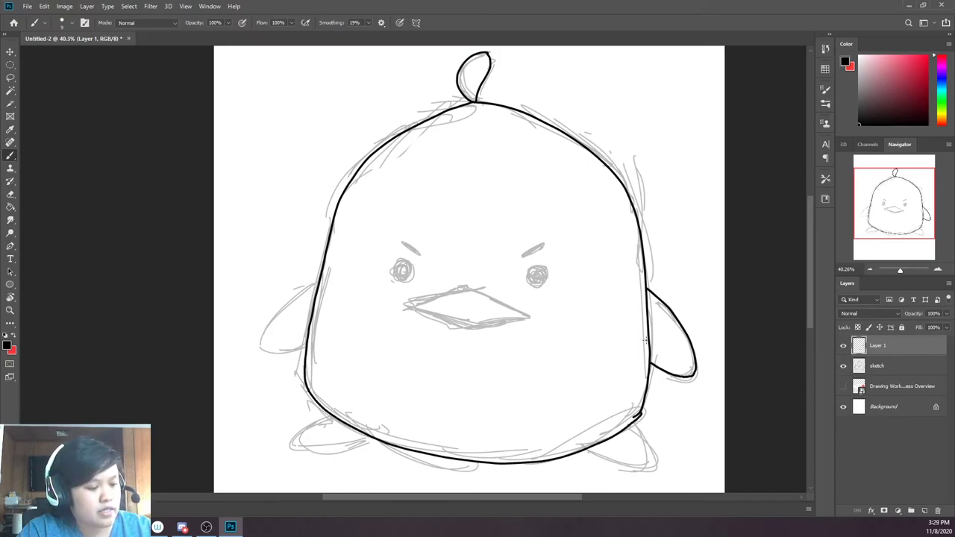
pyautogui.press('e')
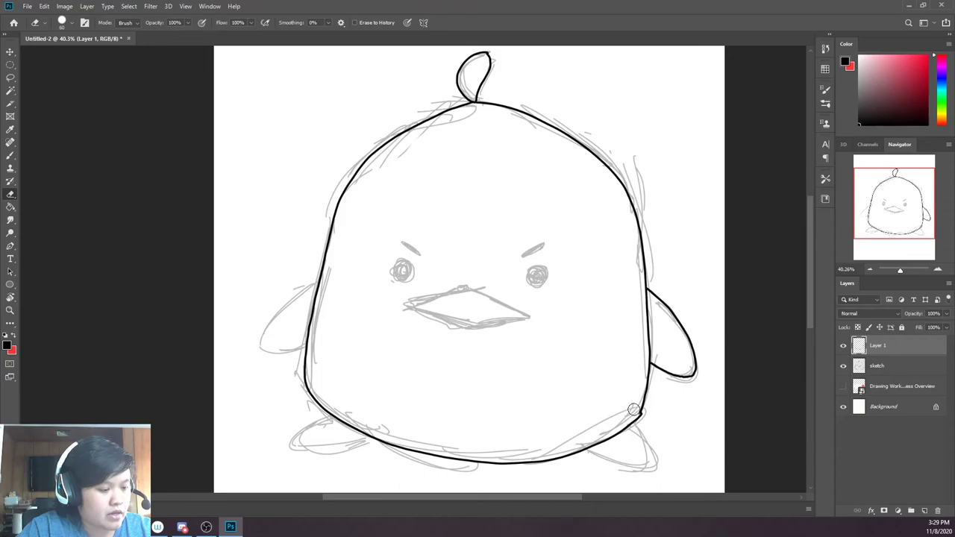
pyautogui.press('r')
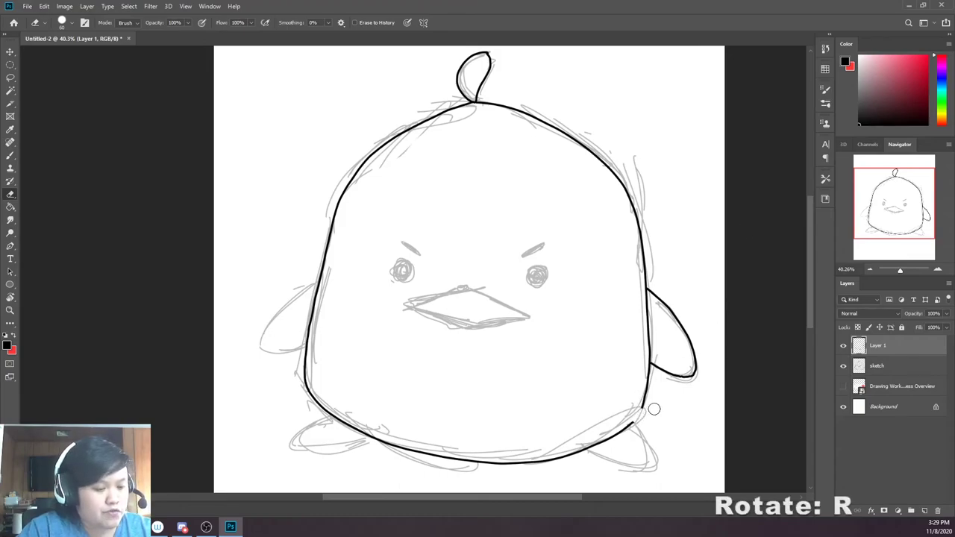
pyautogui.press('b')
pyautogui.moveTo(644, 407); pyautogui.dragTo(638, 418)
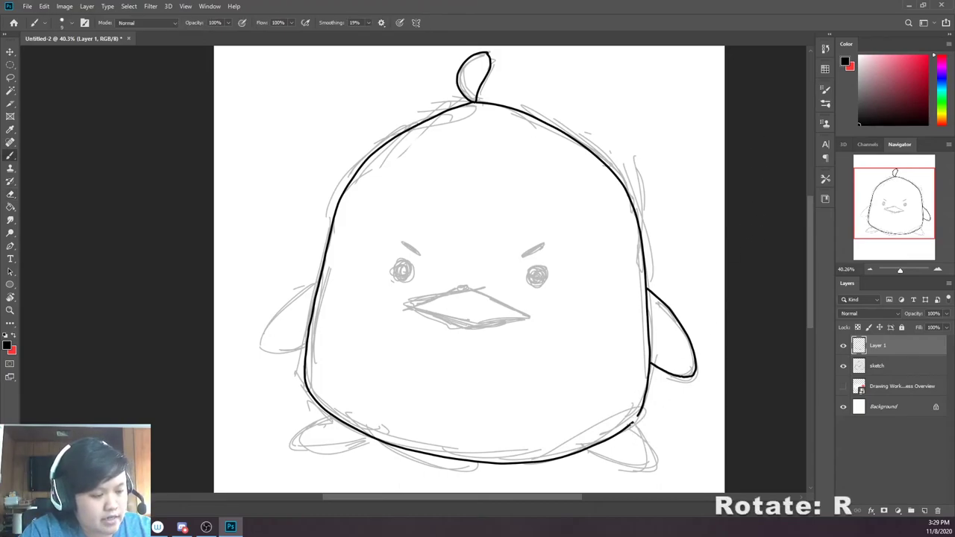
# Rotate the canvas view to -67° and ink the left foot's outline over the sketch
pyautogui.moveTo(245, 244)
pyautogui.mouseDown()
pyautogui.moveTo(354, 207)
pyautogui.moveTo(377, 241)
pyautogui.moveTo(503, 305)
pyautogui.moveTo(377, 233)
pyautogui.moveTo(289, 210)
pyautogui.moveTo(572, 369)
pyautogui.mouseUp()
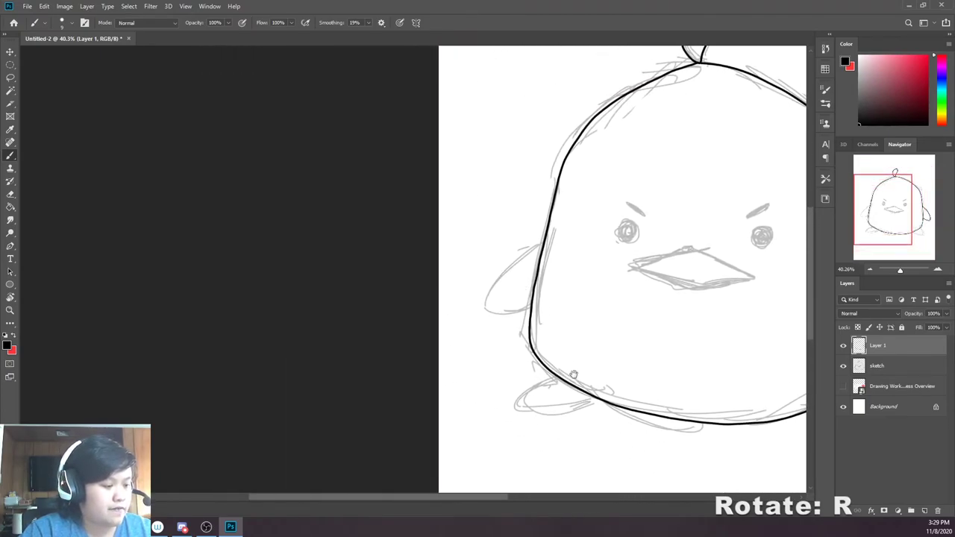
pyautogui.press('r')
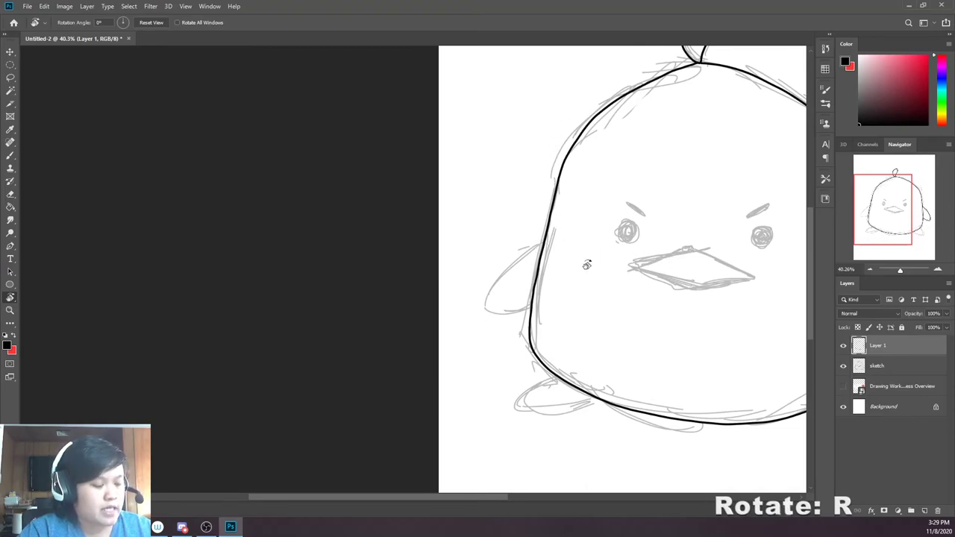
pyautogui.moveTo(587, 238); pyautogui.dragTo(538, 322)
pyautogui.scroll(3, 538, 321)
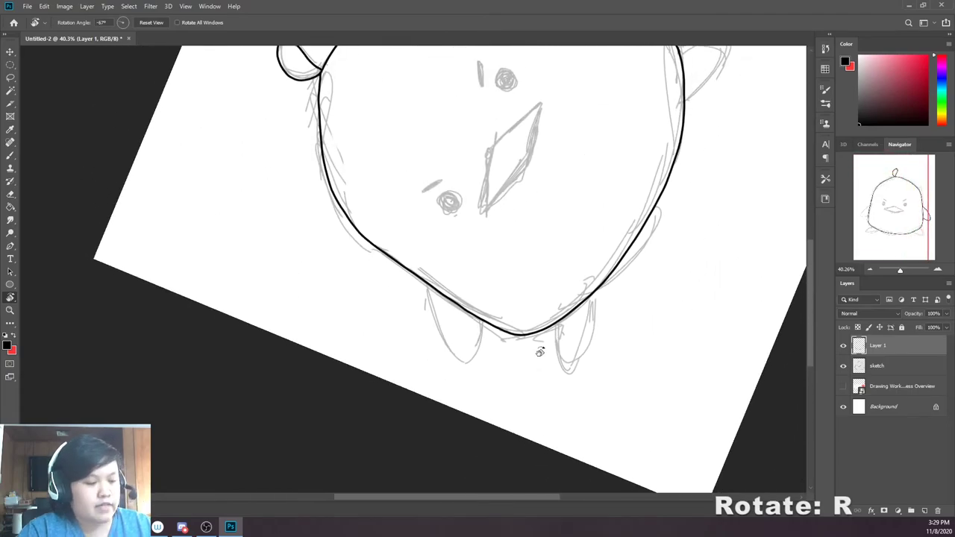
pyautogui.press('b')
pyautogui.moveTo(555, 326)
pyautogui.mouseDown()
pyautogui.moveTo(561, 361)
pyautogui.moveTo(577, 367)
pyautogui.moveTo(595, 297)
pyautogui.moveTo(559, 365)
pyautogui.moveTo(573, 367)
pyautogui.moveTo(595, 294)
pyautogui.mouseUp()
pyautogui.hotkey('ctrl', 'z')
# Rotate the canvas view to 171° and ink the right foot's outline, redoing strokes that miss the sketch
pyautogui.press('r')
pyautogui.moveTo(505, 253)
pyautogui.mouseDown()
pyautogui.moveTo(478, 224)
pyautogui.moveTo(377, 281)
pyautogui.moveTo(477, 191)
pyautogui.mouseUp()
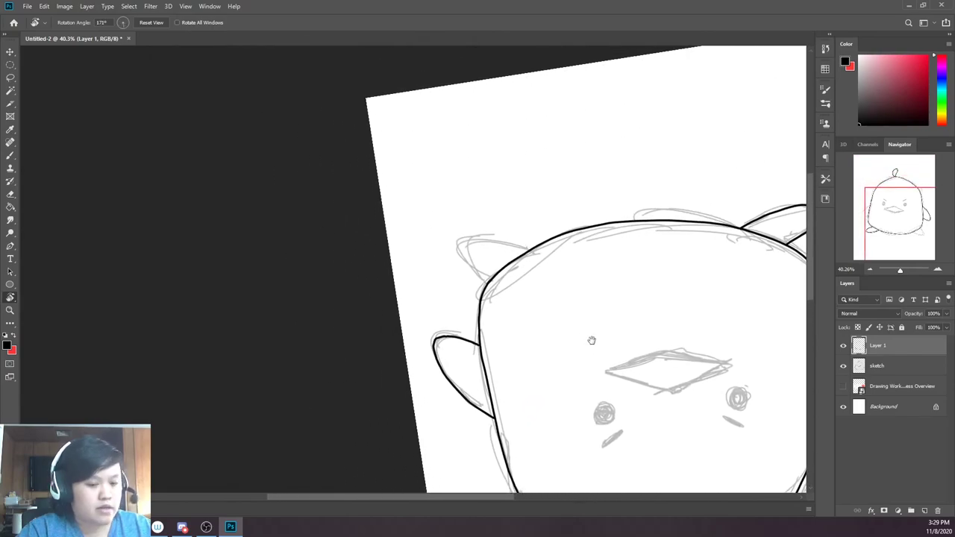
pyautogui.press('b')
pyautogui.moveTo(489, 279)
pyautogui.mouseDown()
pyautogui.moveTo(461, 257)
pyautogui.moveTo(468, 238)
pyautogui.moveTo(530, 246)
pyautogui.mouseUp()
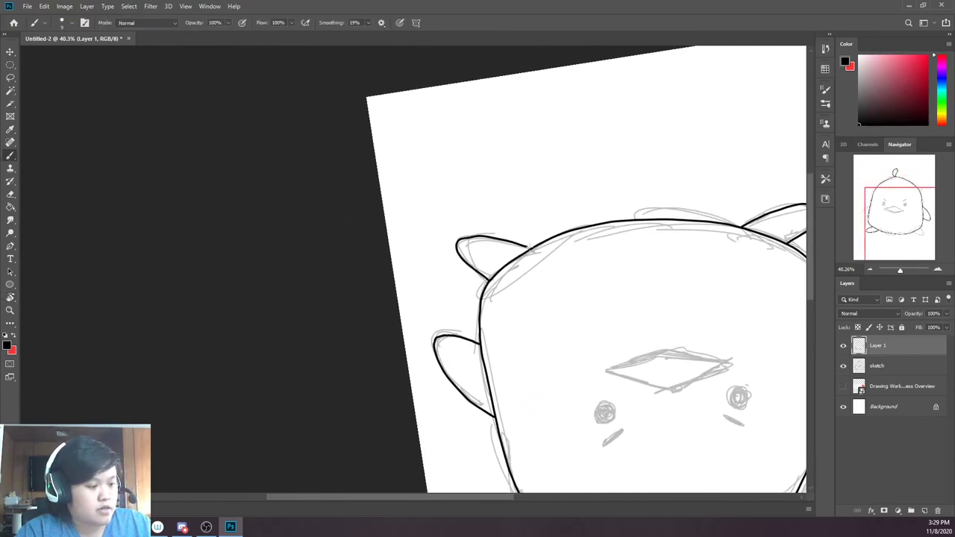
pyautogui.hotkey('ctrl', 'z')
pyautogui.moveTo(479, 274)
pyautogui.mouseDown()
pyautogui.moveTo(499, 237)
pyautogui.moveTo(531, 251)
pyautogui.mouseUp()
pyautogui.hotkey('ctrl', 'z')
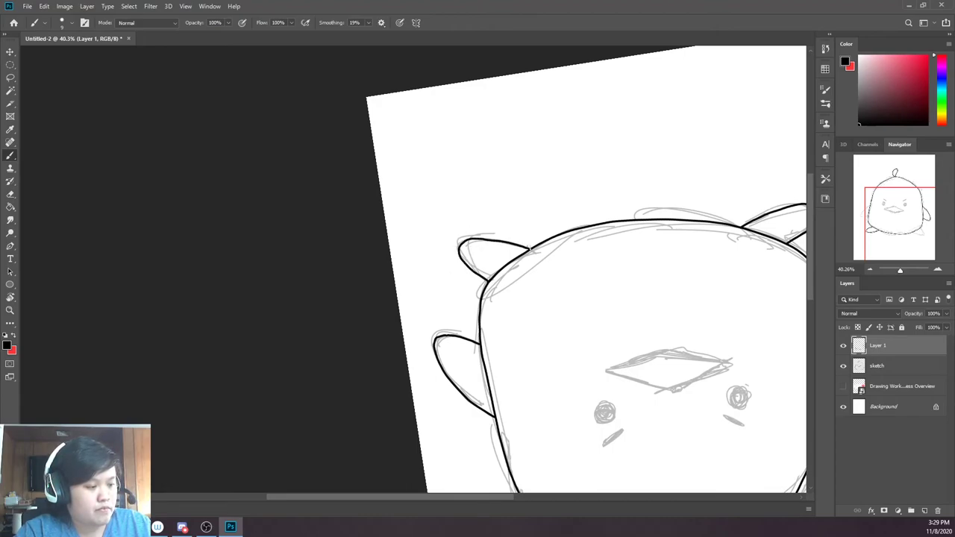
# Ink the left wing's outline over the sketch, redoing the stroke that joins it to the body
pyautogui.scroll(-3, 427, 164)
pyautogui.hscroll(5, 428, 164)
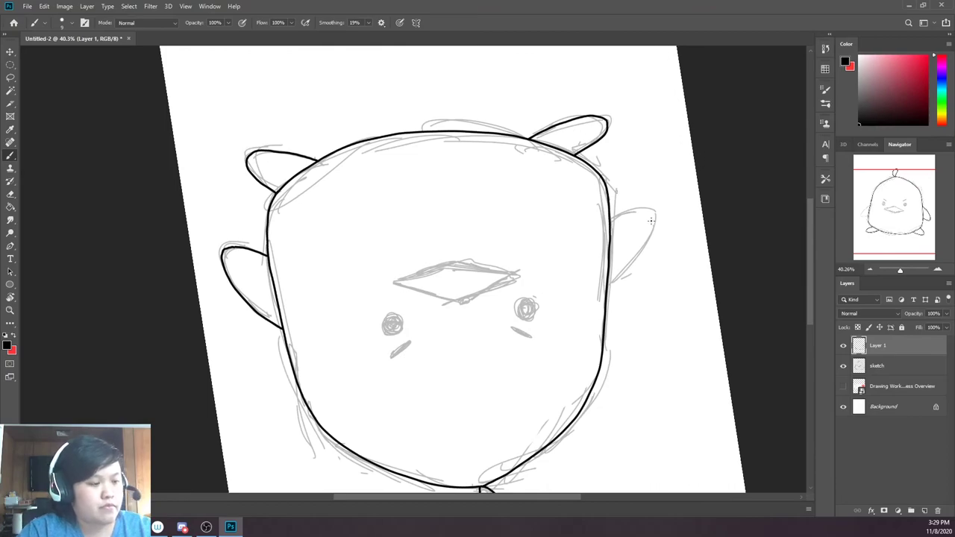
pyautogui.moveTo(610, 221); pyautogui.dragTo(648, 211)
pyautogui.moveTo(642, 253); pyautogui.dragTo(612, 290)
pyautogui.hotkey('ctrl', 'z')
pyautogui.moveTo(617, 216)
pyautogui.mouseDown()
pyautogui.moveTo(650, 209)
pyautogui.moveTo(653, 225)
pyautogui.moveTo(610, 287)
pyautogui.mouseUp()
# Ink the remaining wing's outline over the sketch and rotate the canvas view back to 0°
pyautogui.moveTo(384, 225); pyautogui.dragTo(455, 262)
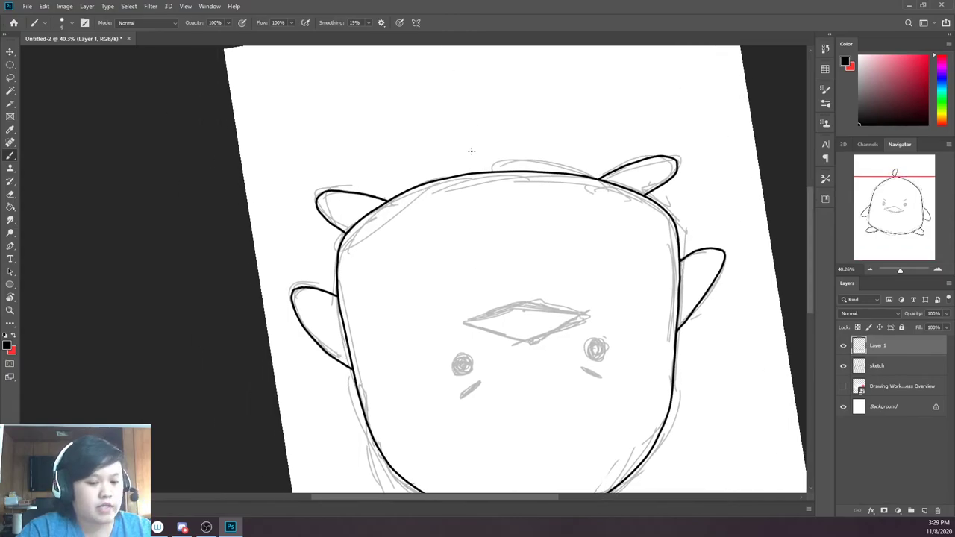
pyautogui.press('r')
pyautogui.moveTo(424, 137); pyautogui.dragTo(323, 253)
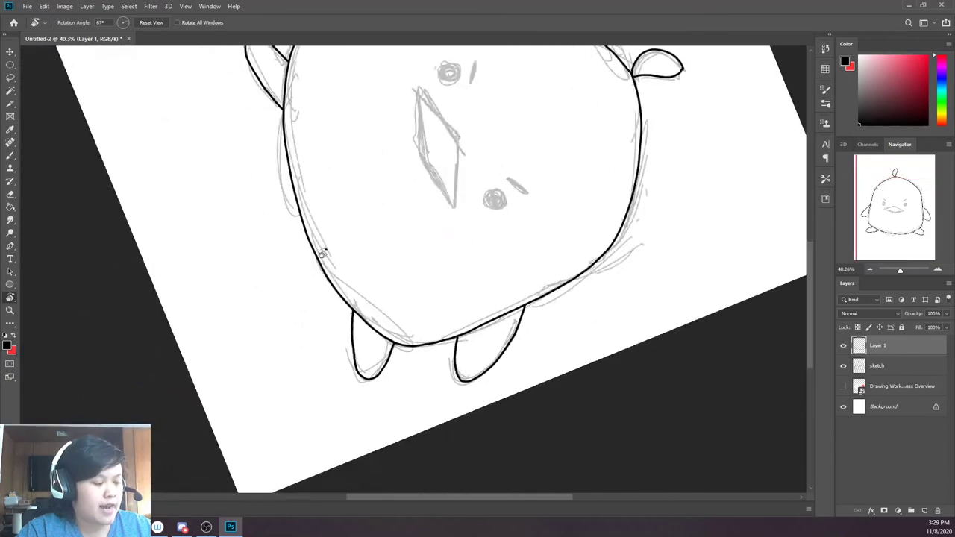
pyautogui.moveTo(453, 229); pyautogui.dragTo(390, 160)
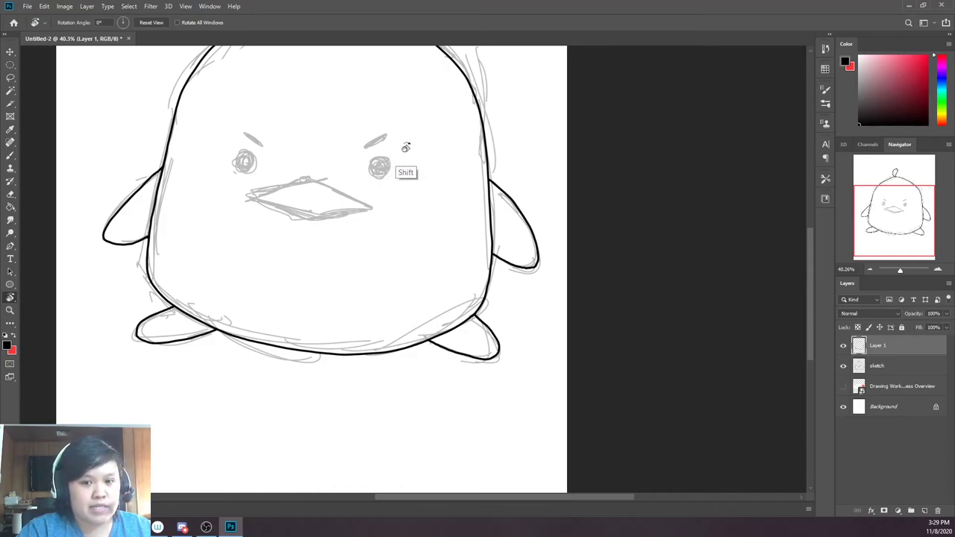
pyautogui.moveTo(318, 172); pyautogui.dragTo(483, 276)
pyautogui.moveTo(343, 205); pyautogui.dragTo(351, 224)
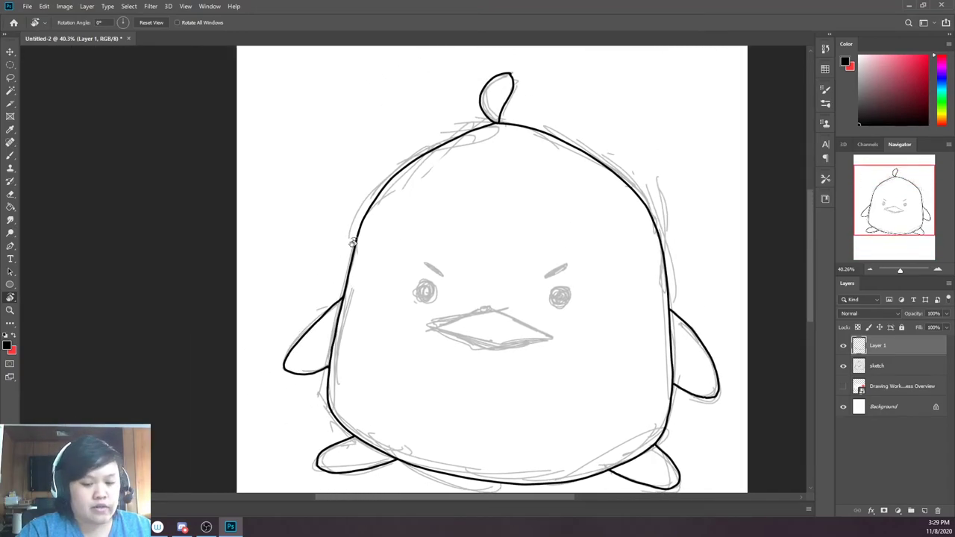
# Ink both eyes as solid black circles over the sketch with the Brush
pyautogui.press('b')
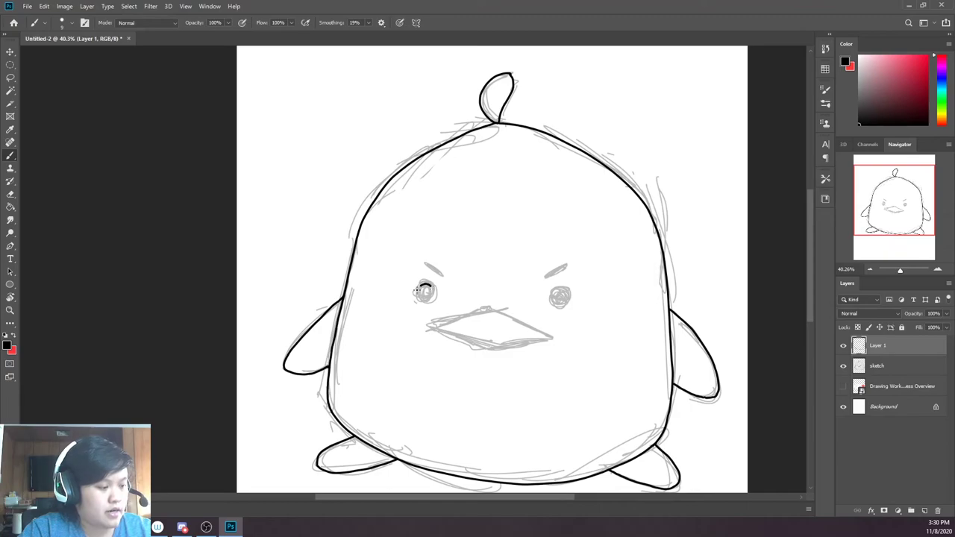
pyautogui.press('[')
pyautogui.press('[')
pyautogui.press('[')
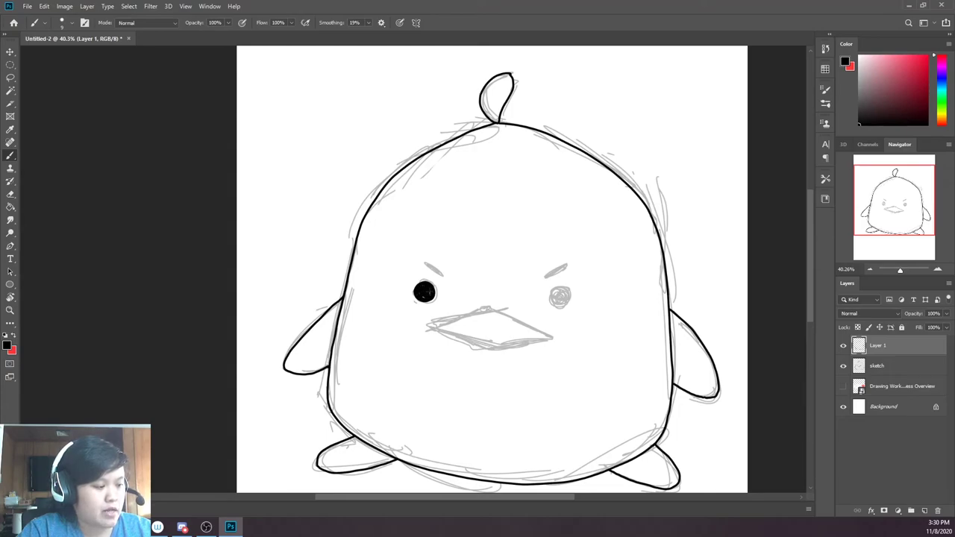
pyautogui.moveTo(387, 275)
pyautogui.mouseDown()
pyautogui.moveTo(349, 274)
pyautogui.moveTo(347, 285)
pyautogui.mouseUp()
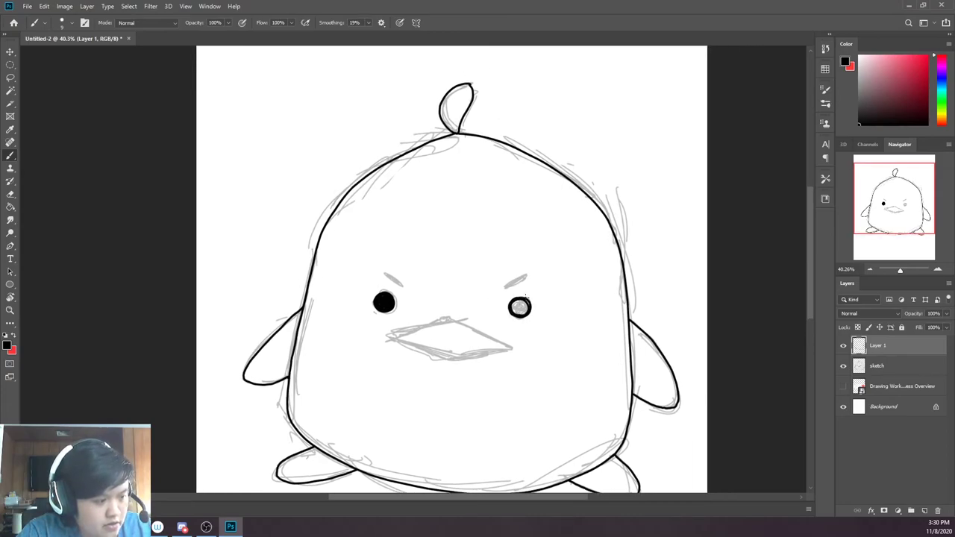
pyautogui.moveTo(530, 301); pyautogui.dragTo(516, 311)
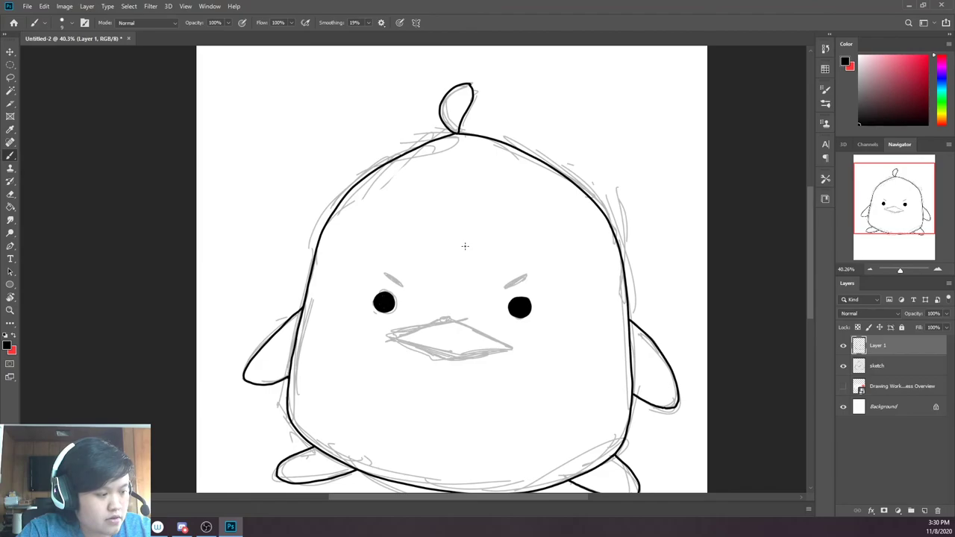
# Ink both slanted eyebrows as solid black shapes over the sketch, redoing the first one
pyautogui.moveTo(405, 98); pyautogui.dragTo(429, 114)
pyautogui.moveTo(551, 293); pyautogui.dragTo(531, 301)
pyautogui.hotkey('ctrl', 'z')
pyautogui.hotkey('ctrl', 'z')
pyautogui.hotkey('ctrl', 'z')
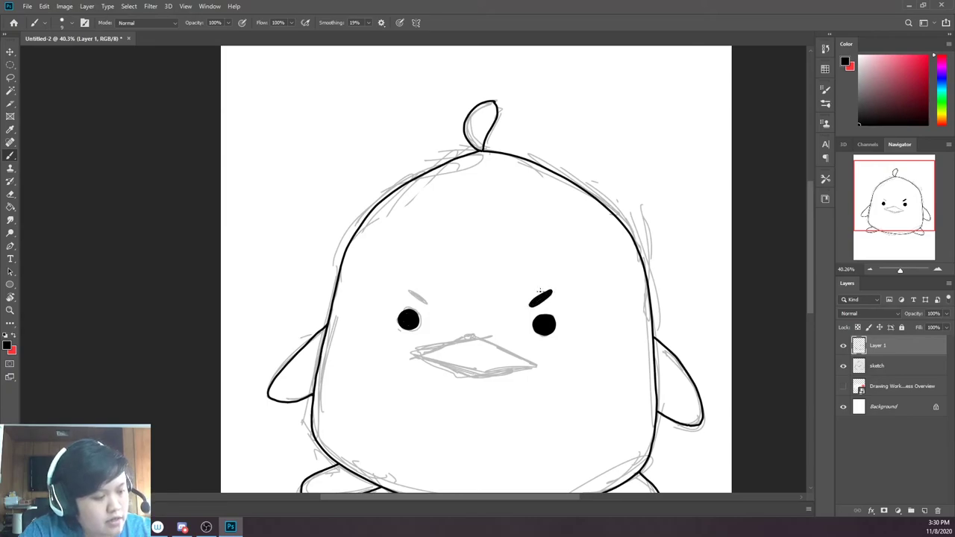
pyautogui.moveTo(408, 291); pyautogui.dragTo(430, 303)
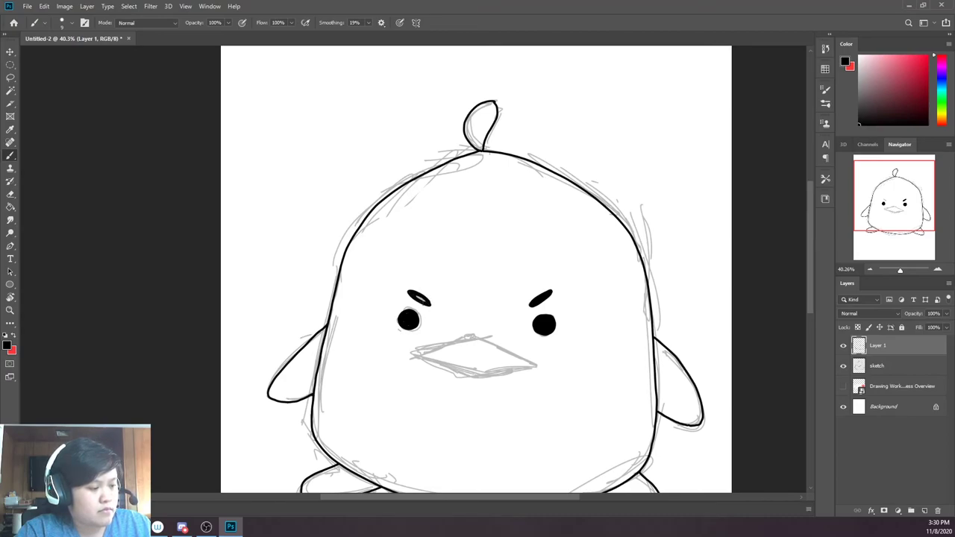
pyautogui.moveTo(315, 291); pyautogui.dragTo(284, 249)
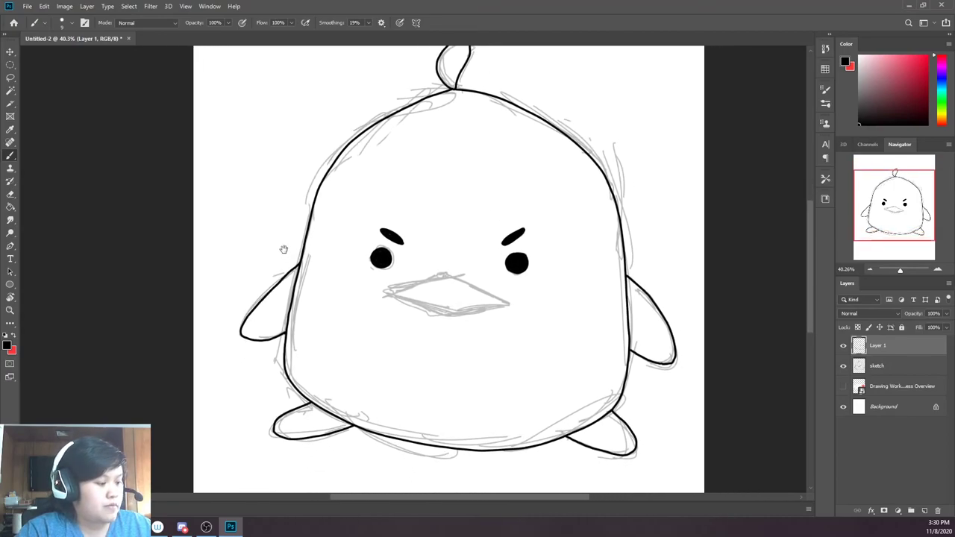
pyautogui.moveTo(442, 269); pyautogui.dragTo(505, 300)
pyautogui.hotkey('ctrl', 'z')
pyautogui.moveTo(444, 268); pyautogui.dragTo(489, 289)
pyautogui.hotkey('ctrl', 'z')
# Ink the beak's two right-hand edges as connected straight brush lines from its top point through the right corner to its bottom point
pyautogui.moveTo(298, 308); pyautogui.dragTo(199, 283)
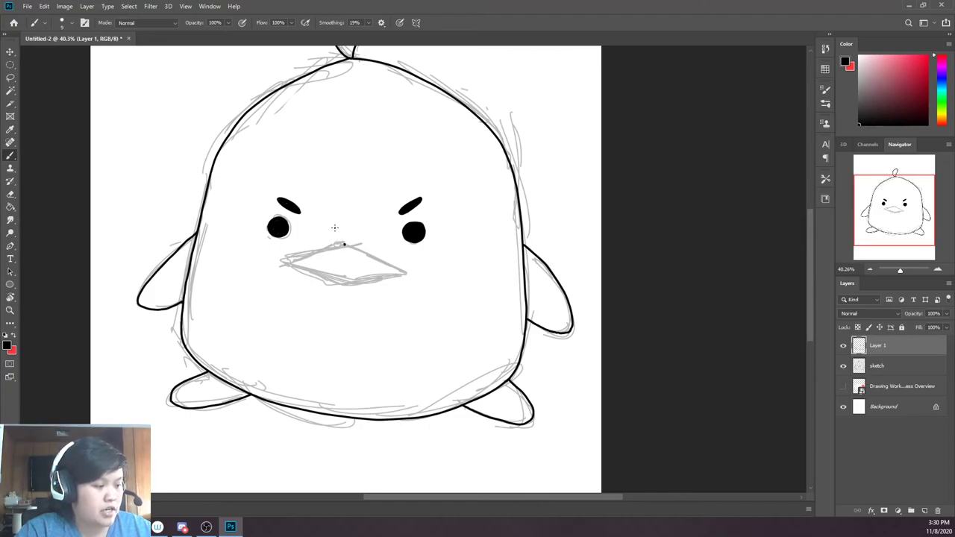
pyautogui.moveTo(230, 214); pyautogui.dragTo(267, 232)
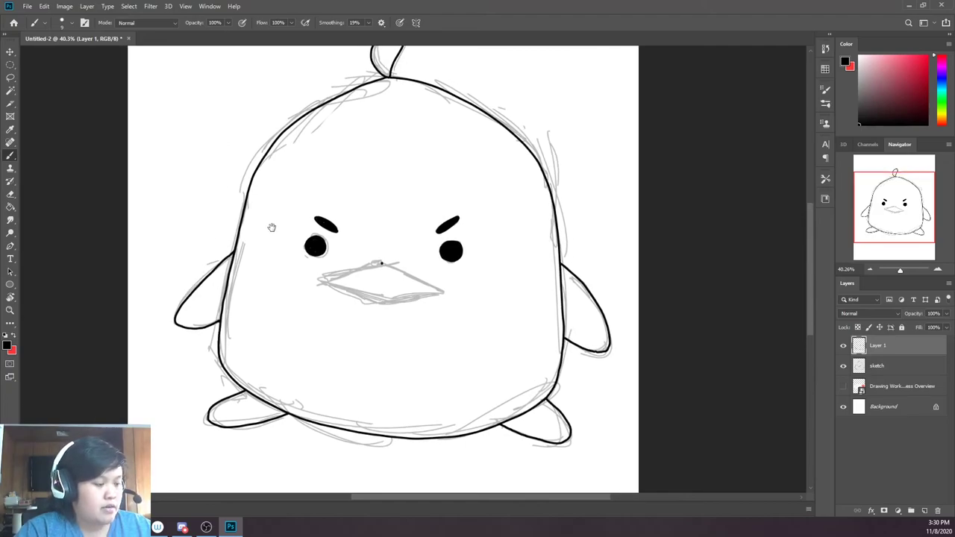
pyautogui.keyDown('shift'); pyautogui.click(442, 289); pyautogui.keyUp('shift')
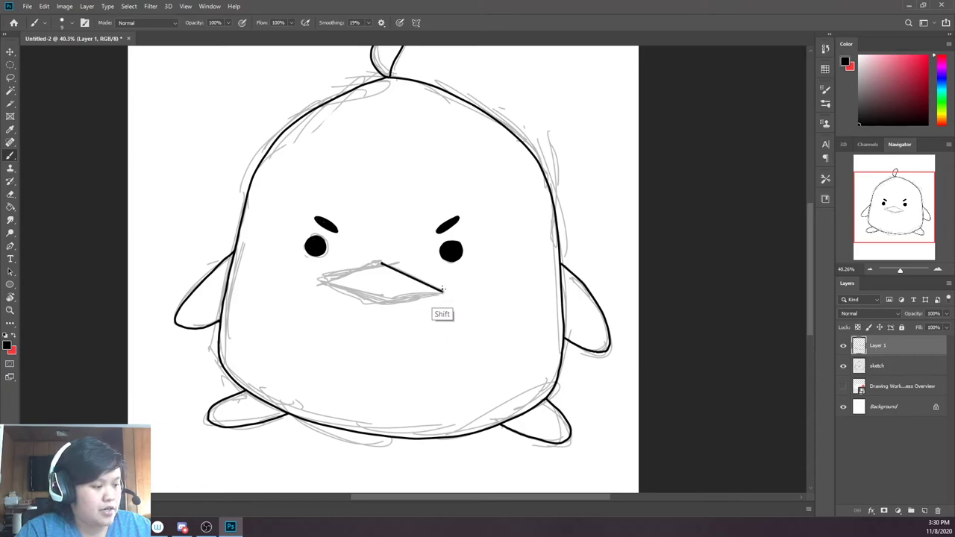
pyautogui.moveTo(253, 230); pyautogui.dragTo(331, 254)
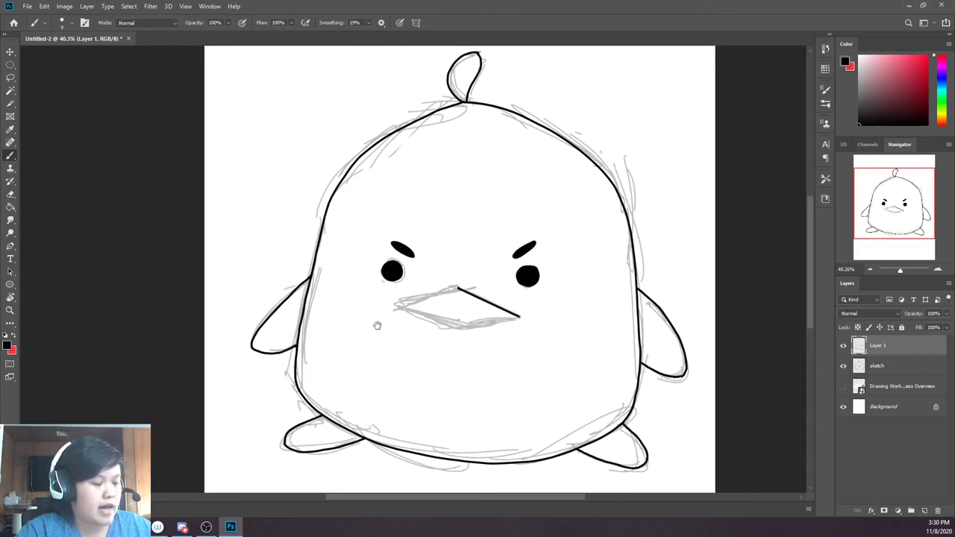
pyautogui.moveTo(379, 324); pyautogui.dragTo(337, 288)
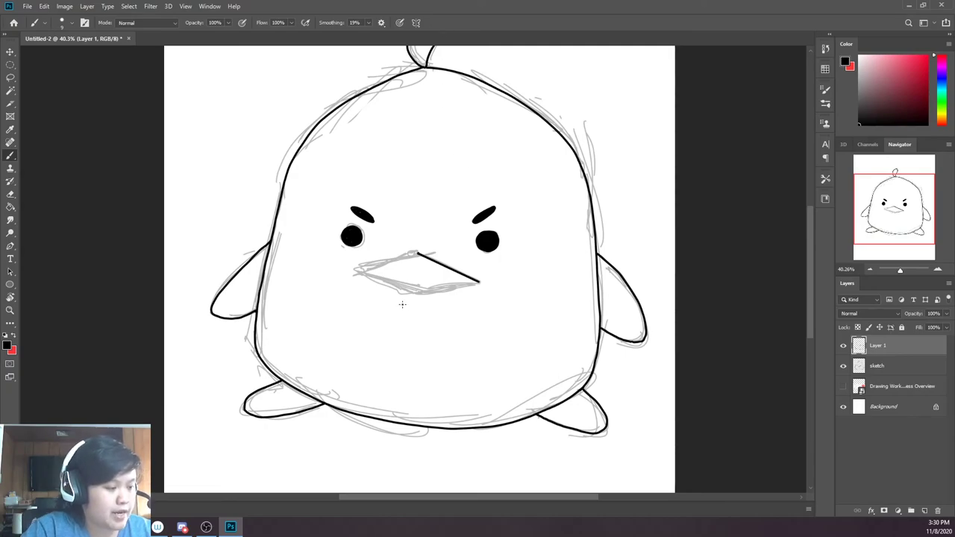
pyautogui.press('shift')
pyautogui.press('shift')
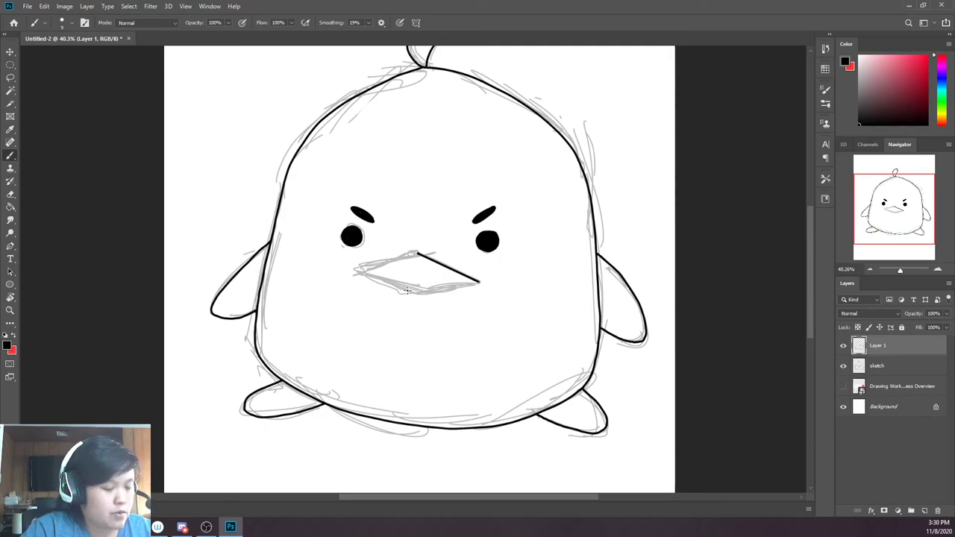
pyautogui.keyDown('shift'); pyautogui.click(415, 290); pyautogui.keyUp('shift')
# Draw a long zigzag of connected straight brush lines around the beak to demonstrate chaining segments
pyautogui.keyDown('shift'); pyautogui.click(386, 321); pyautogui.keyUp('shift')
pyautogui.keyDown('shift'); pyautogui.click(426, 343); pyautogui.keyUp('shift')
pyautogui.keyDown('shift'); pyautogui.click(438, 307); pyautogui.keyUp('shift')
pyautogui.keyDown('shift'); pyautogui.click(489, 314); pyautogui.keyUp('shift')
pyautogui.keyDown('shift'); pyautogui.click(461, 366); pyautogui.keyUp('shift')
pyautogui.keyDown('shift'); pyautogui.click(519, 363); pyautogui.keyUp('shift')
pyautogui.keyDown('shift'); pyautogui.click(518, 306); pyautogui.keyUp('shift')
pyautogui.keyDown('shift'); pyautogui.click(541, 293); pyautogui.keyUp('shift')
pyautogui.keyDown('shift'); pyautogui.click(422, 217); pyautogui.keyUp('shift')
pyautogui.keyDown('shift'); pyautogui.click(372, 269); pyautogui.keyUp('shift')
pyautogui.keyDown('shift'); pyautogui.click(326, 286); pyautogui.keyUp('shift')
pyautogui.keyDown('shift'); pyautogui.click(349, 334); pyautogui.keyUp('shift')
pyautogui.keyDown('shift'); pyautogui.click(389, 346); pyautogui.keyUp('shift')
pyautogui.keyDown('shift'); pyautogui.click(366, 315); pyautogui.keyUp('shift')
pyautogui.keyDown('shift'); pyautogui.click(415, 307); pyautogui.keyUp('shift')
pyautogui.keyDown('shift'); pyautogui.click(373, 292); pyautogui.keyUp('shift')
pyautogui.keyDown('shift'); pyautogui.click(433, 257); pyautogui.keyUp('shift')
# Undo the zigzag demonstration lines, keeping only the beak's two right-hand edges
pyautogui.hotkey('ctrl', 'z')
pyautogui.hotkey('ctrl', 'z')
pyautogui.hotkey('ctrl', 'z')
pyautogui.hotkey('ctrl', 'z')
pyautogui.hotkey('ctrl', 'z')
pyautogui.hotkey('ctrl', 'z')
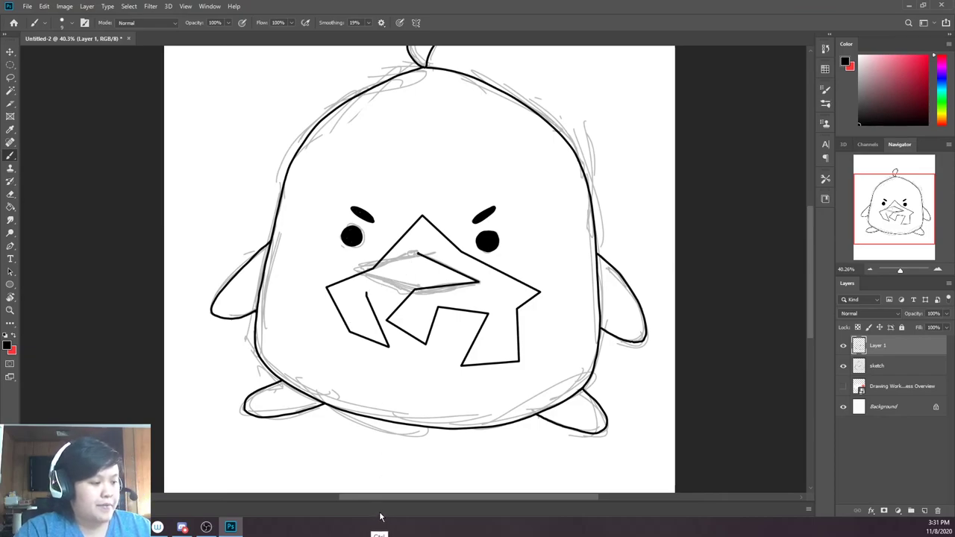
pyautogui.hotkey('ctrl', 'z')
pyautogui.hotkey('ctrl', 'z')
pyautogui.hotkey('ctrl', 'z')
pyautogui.hotkey('ctrl', 'z')
pyautogui.hotkey('ctrl', 'z')
pyautogui.hotkey('ctrl', 'z')
pyautogui.hotkey('ctrl', 'z')
pyautogui.hotkey('ctrl', 'z')
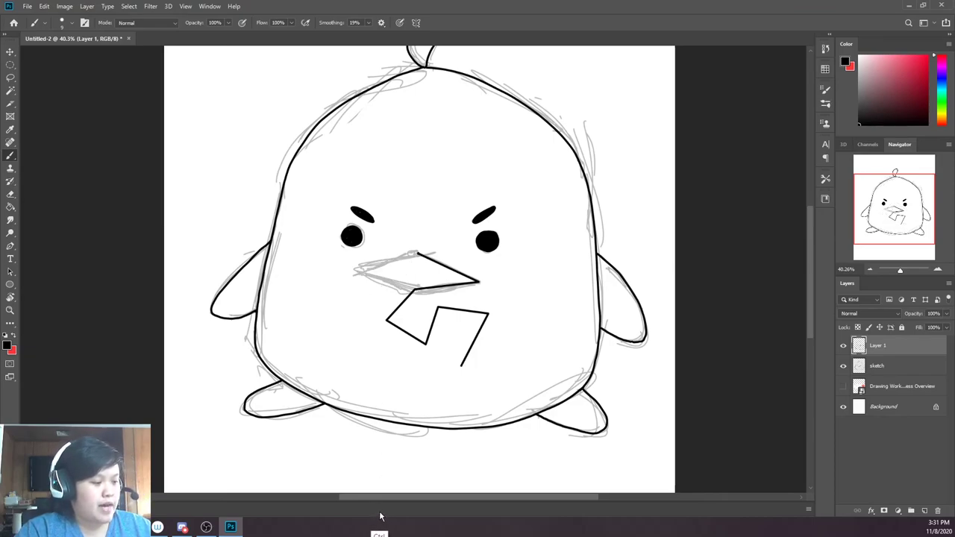
pyautogui.hotkey('ctrl', 'z')
pyautogui.hotkey('ctrl', 'z')
pyautogui.hotkey('ctrl', 'z')
pyautogui.hotkey('ctrl', 'z')
pyautogui.hotkey('ctrl', 'shift', 'z')
# Ink the beak's two left-hand edges to close the diamond, turning the canvas view as needed and returning it to 0°
pyautogui.moveTo(360, 272); pyautogui.dragTo(416, 289)
pyautogui.press('r')
pyautogui.moveTo(325, 247); pyautogui.dragTo(491, 310)
pyautogui.moveTo(399, 280); pyautogui.dragTo(450, 297)
pyautogui.press('r')
pyautogui.moveTo(259, 252); pyautogui.dragTo(540, 141)
pyautogui.moveTo(253, 226); pyautogui.dragTo(244, 241)
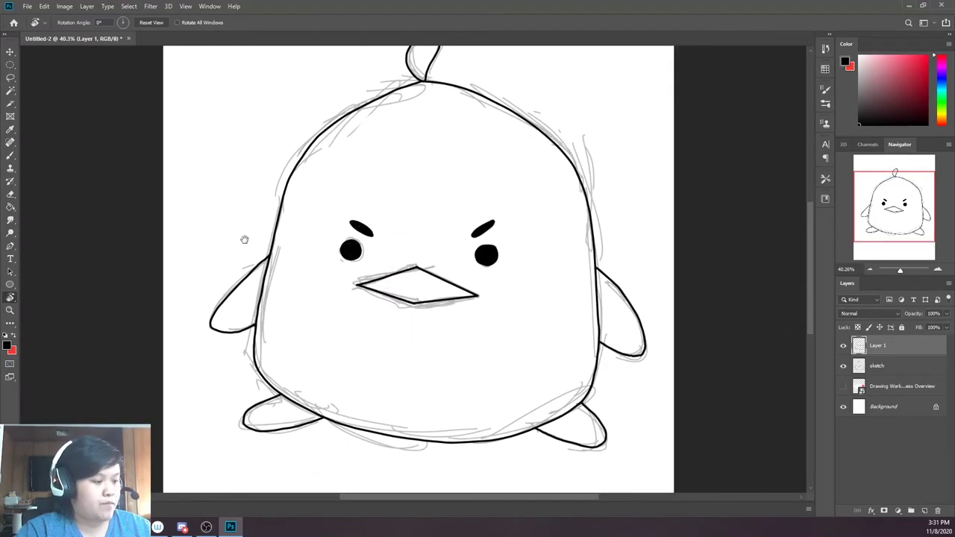
# Hide the sketch layer and check the whole bird's line art on its own
pyautogui.click(844, 364)
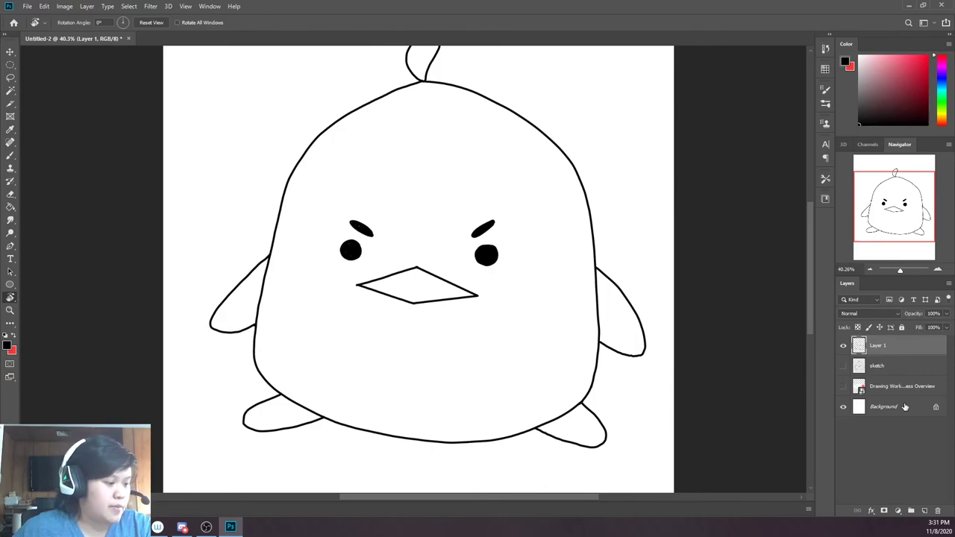
pyautogui.scroll(-6, 473, 271)
pyautogui.scroll(4, 450, 214)
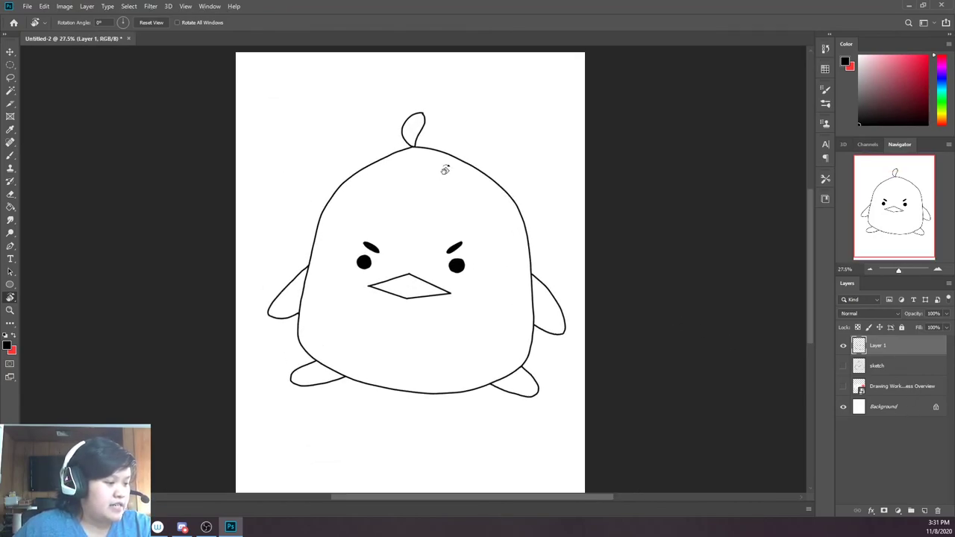
pyautogui.scroll(1, 452, 172)
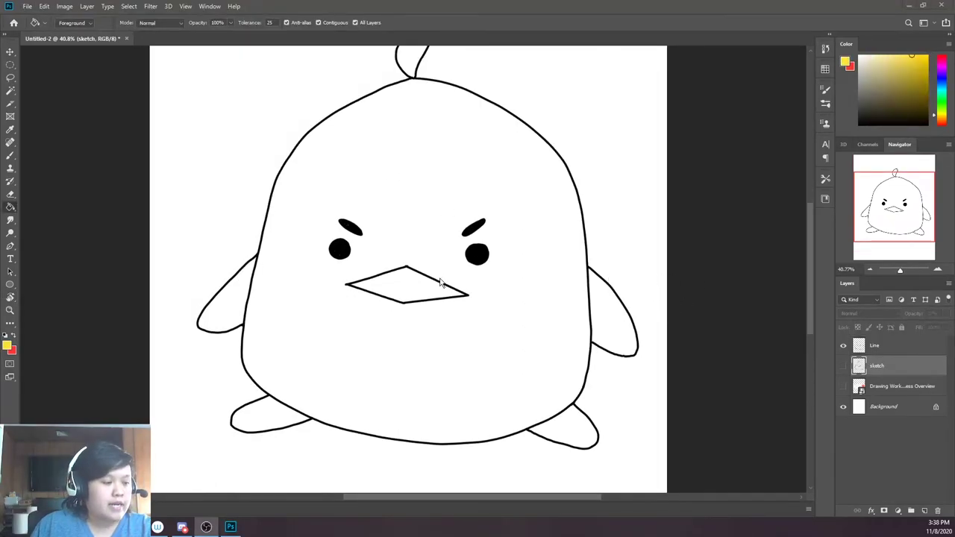
# Add a new layer directly above the sketch layer and name it Color
pyautogui.scroll(-4, 440, 282)
pyautogui.scroll(3, 463, 258)
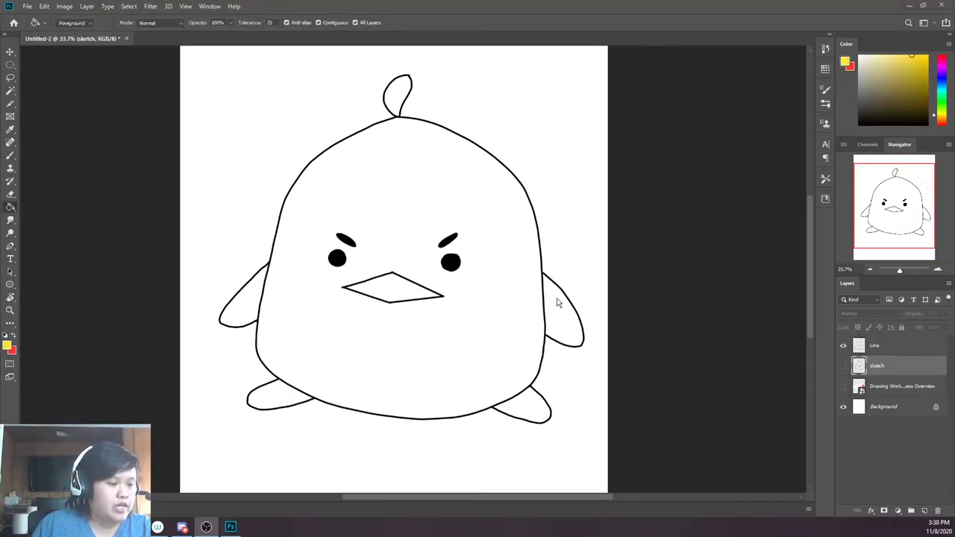
pyautogui.click(924, 511)
pyautogui.doubleClick(878, 366)
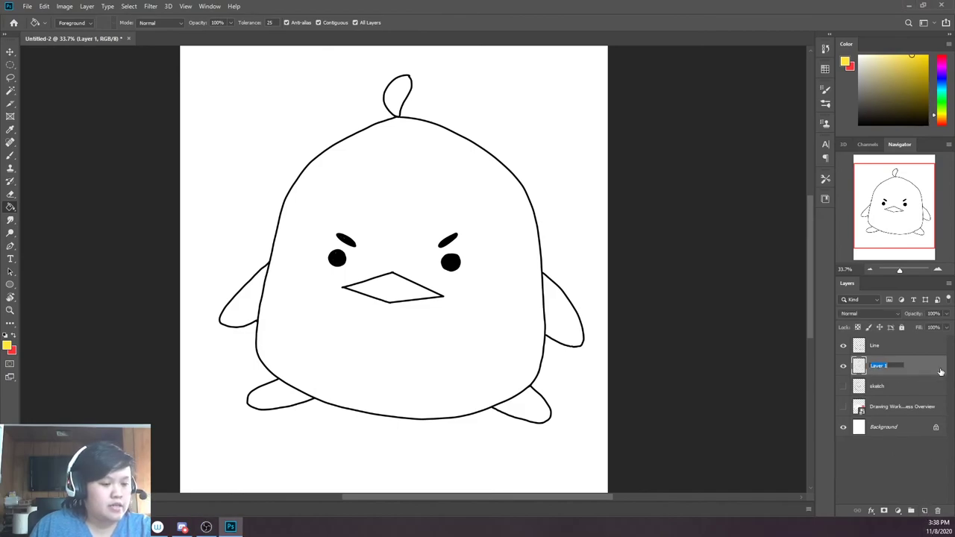
pyautogui.press('Return')
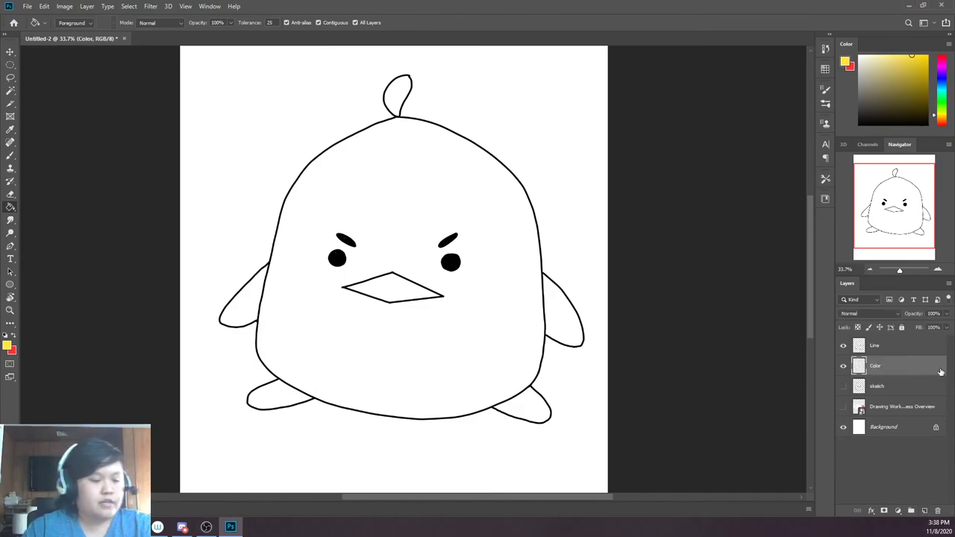
# Shift the foreground color to a warmer yellow and fill the bird's body and both wings with it
pyautogui.moveTo(945, 123); pyautogui.dragTo(943, 119)
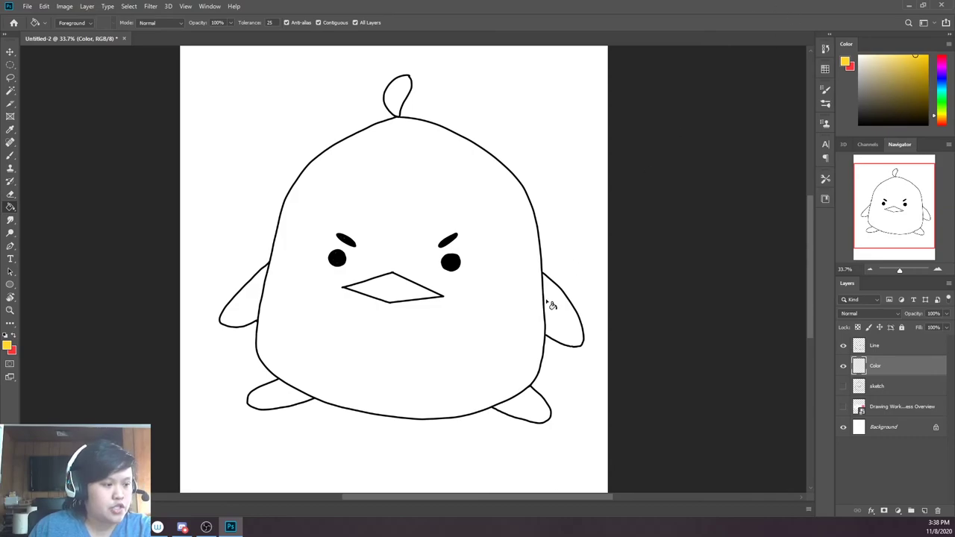
pyautogui.click(509, 301)
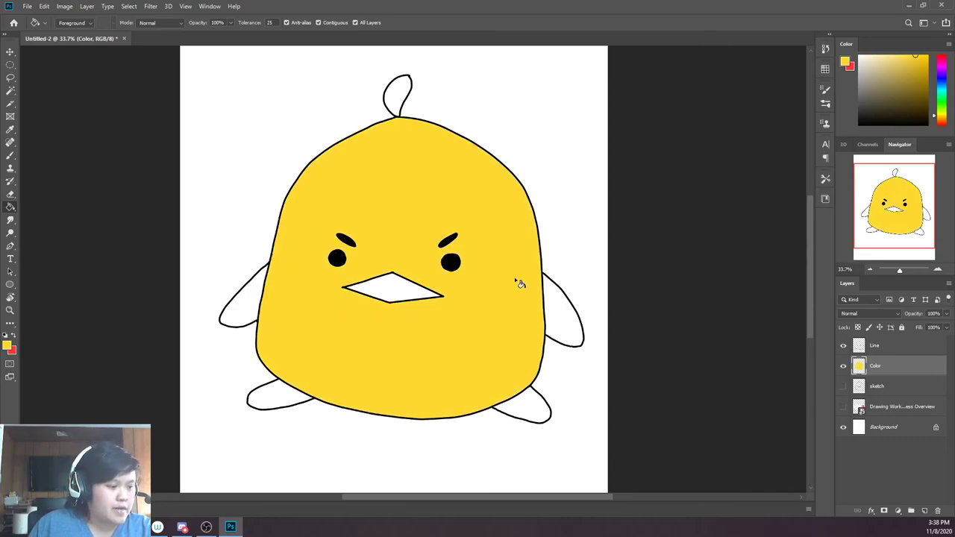
pyautogui.click(571, 321)
pyautogui.click(256, 312)
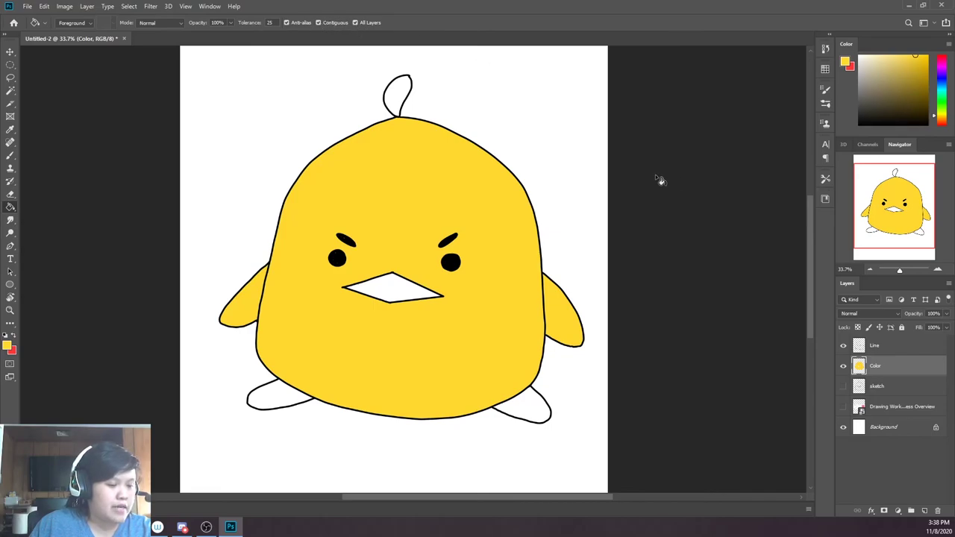
# Set the foreground color to orange and fill both feet and the beak with it
pyautogui.keyDown('alt'); pyautogui.click(421, 70); pyautogui.keyUp('alt')
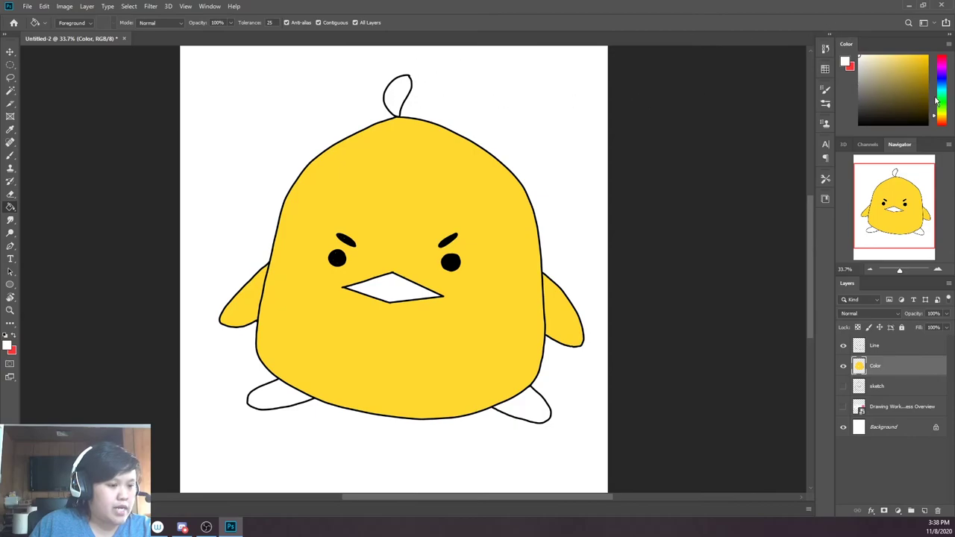
pyautogui.click(941, 122)
pyautogui.click(911, 55)
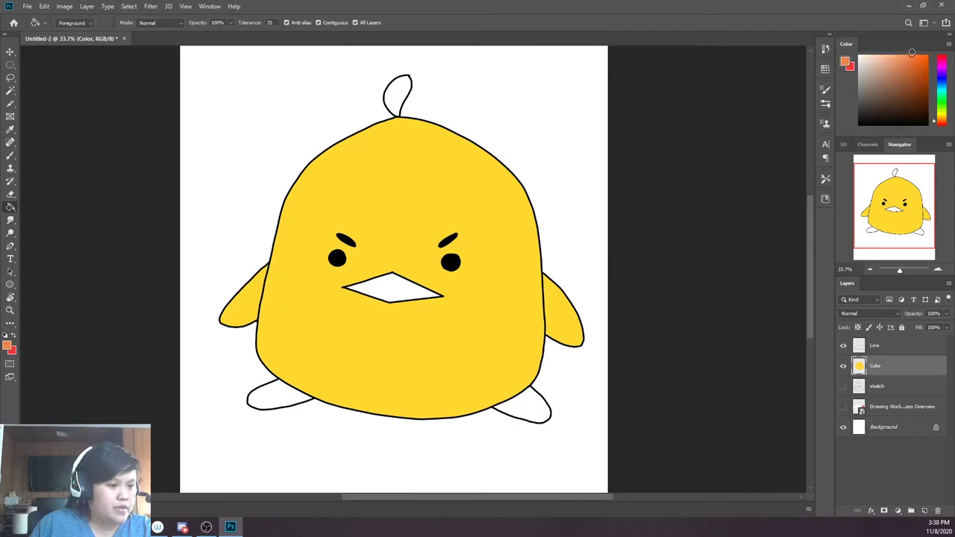
pyautogui.click(520, 403)
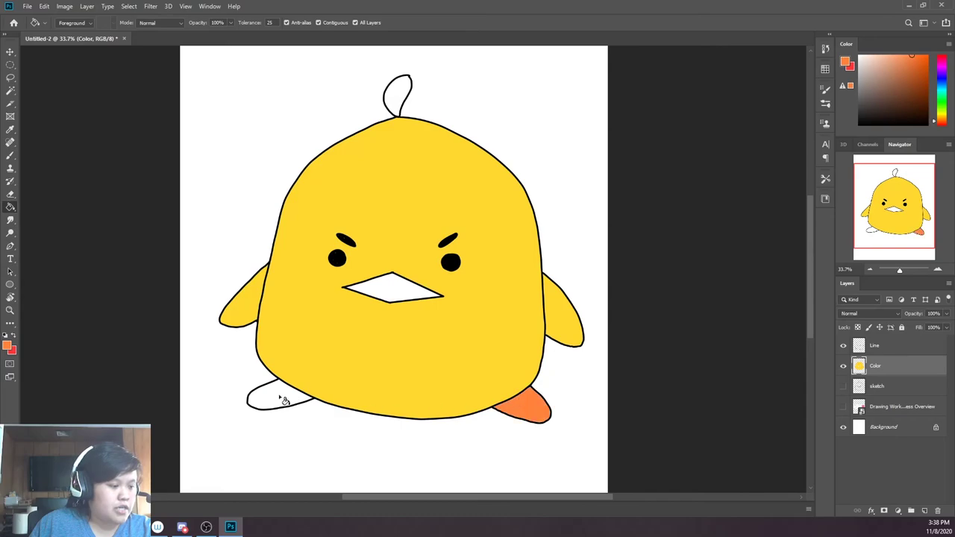
pyautogui.click(287, 401)
pyautogui.scroll(-2, 436, 319)
pyautogui.click(397, 261)
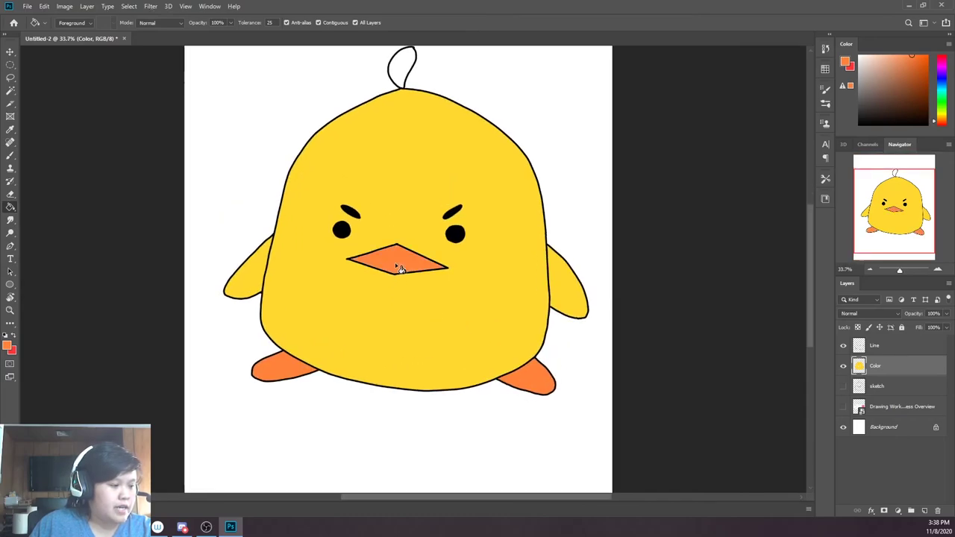
pyautogui.scroll(-1, 455, 259)
pyautogui.scroll(1, 423, 208)
pyautogui.scroll(-2, 462, 207)
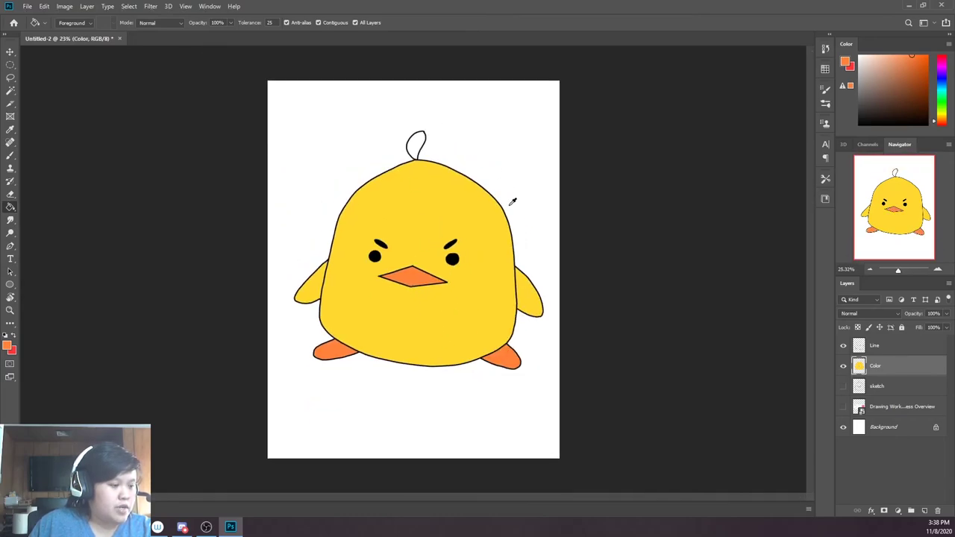
pyautogui.scroll(2, 512, 202)
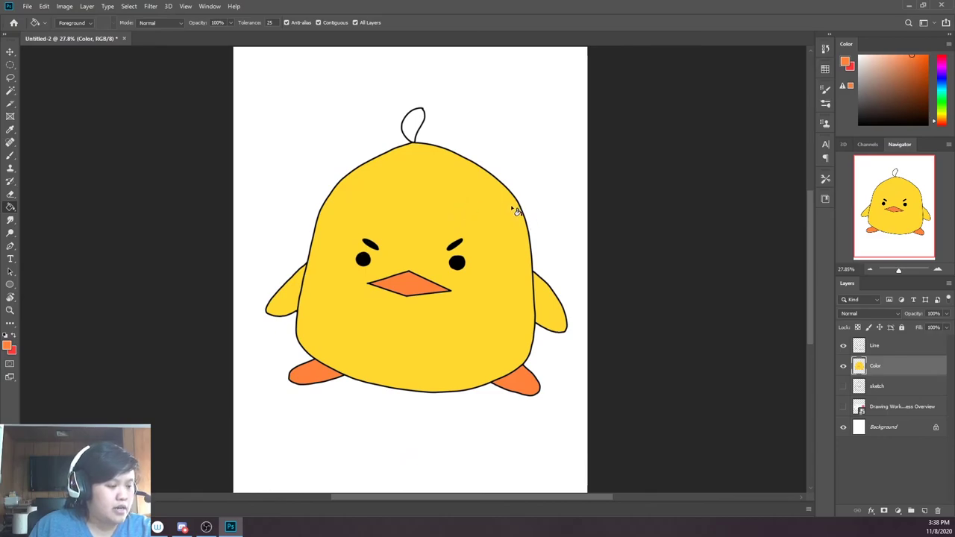
# Toggle the visibility of the Line and Color layers to examine the flat colors and the line art separately
pyautogui.scroll(-1, 492, 254)
pyautogui.scroll(1, 491, 253)
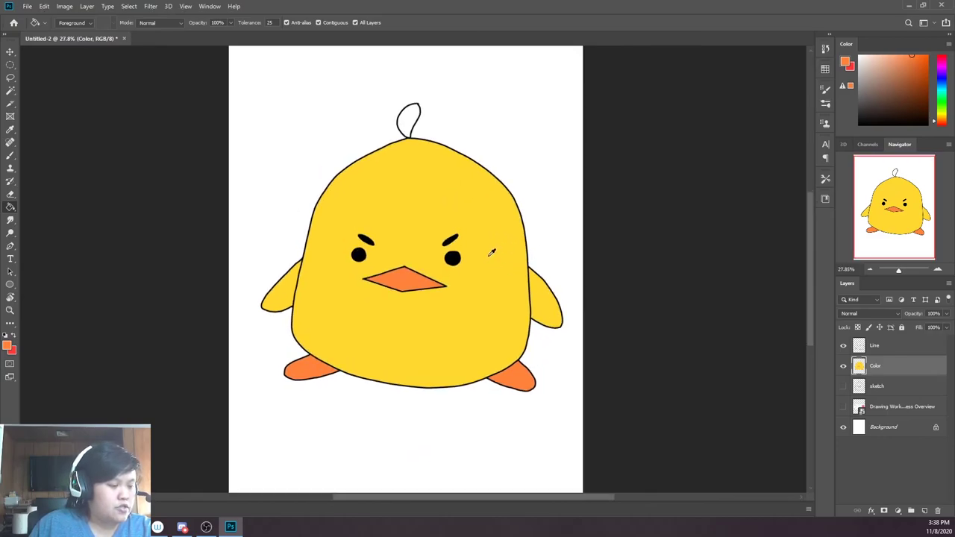
pyautogui.click(849, 349)
pyautogui.click(843, 346)
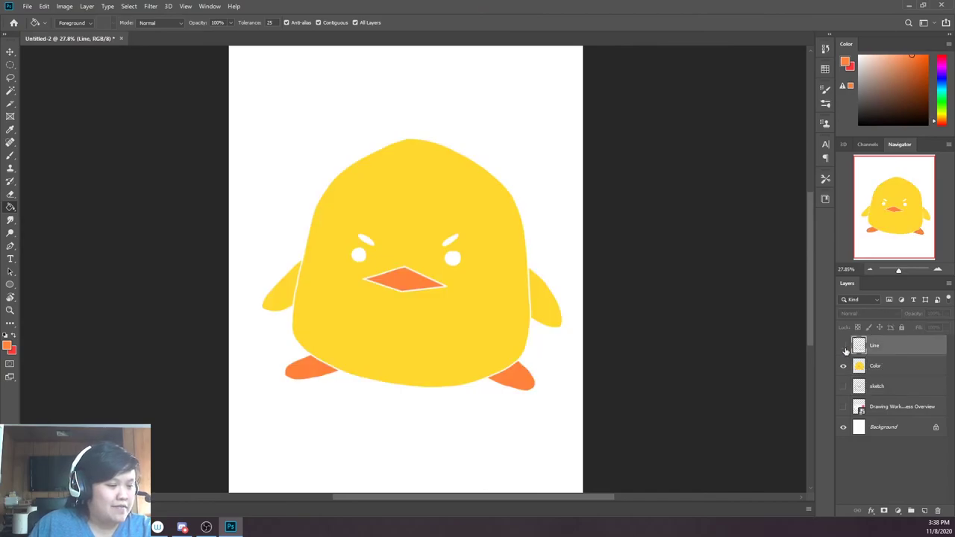
pyautogui.click(844, 347)
pyautogui.click(843, 367)
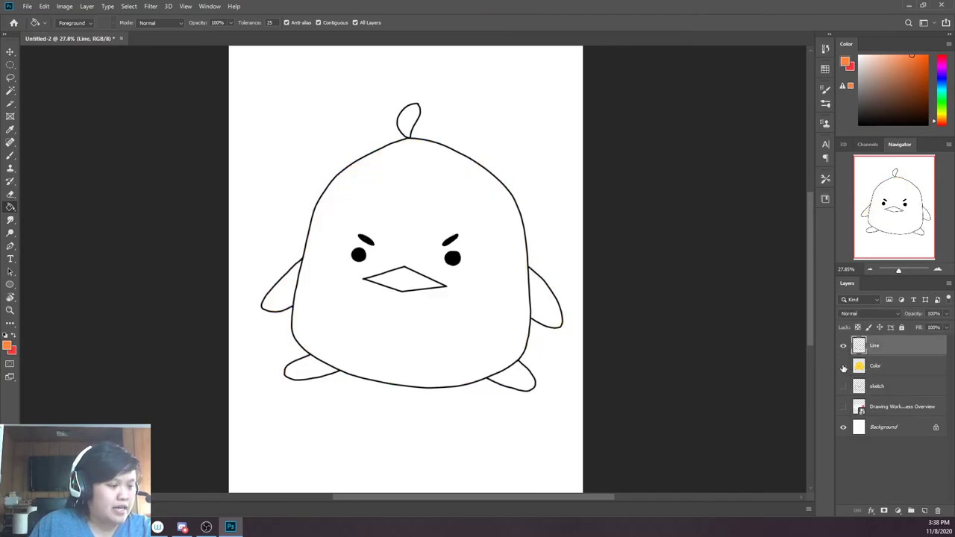
pyautogui.click(843, 366)
pyautogui.click(843, 346)
pyautogui.click(843, 346)
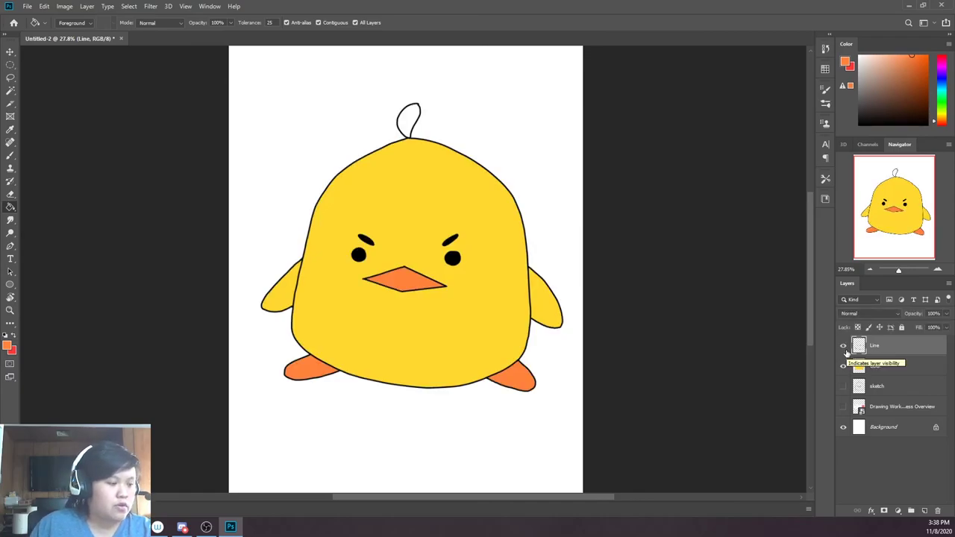
# Lock the Line layer's transparent pixels and recolor all the line art dark brown with a non-contiguous Paint Bucket fill
pyautogui.click(875, 388)
pyautogui.click(871, 349)
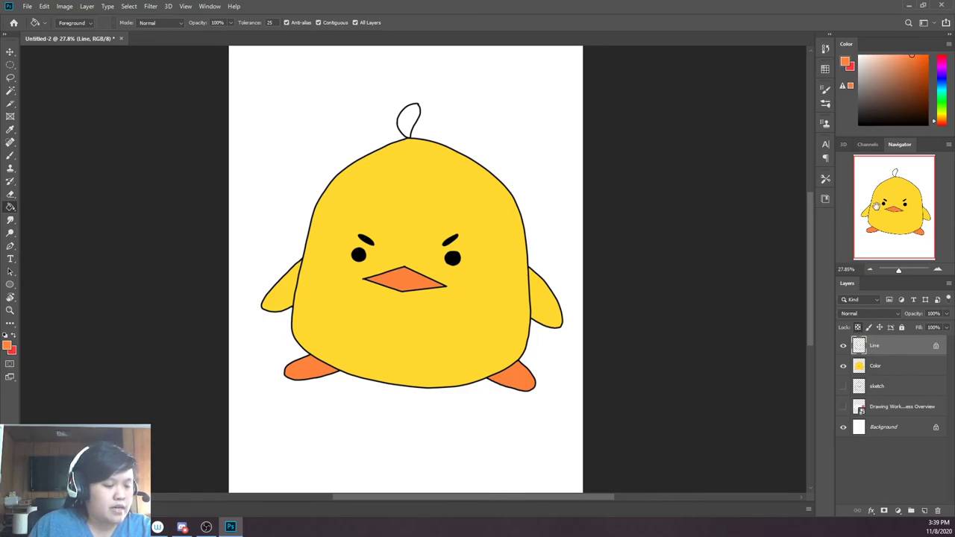
pyautogui.moveTo(911, 76); pyautogui.dragTo(909, 107)
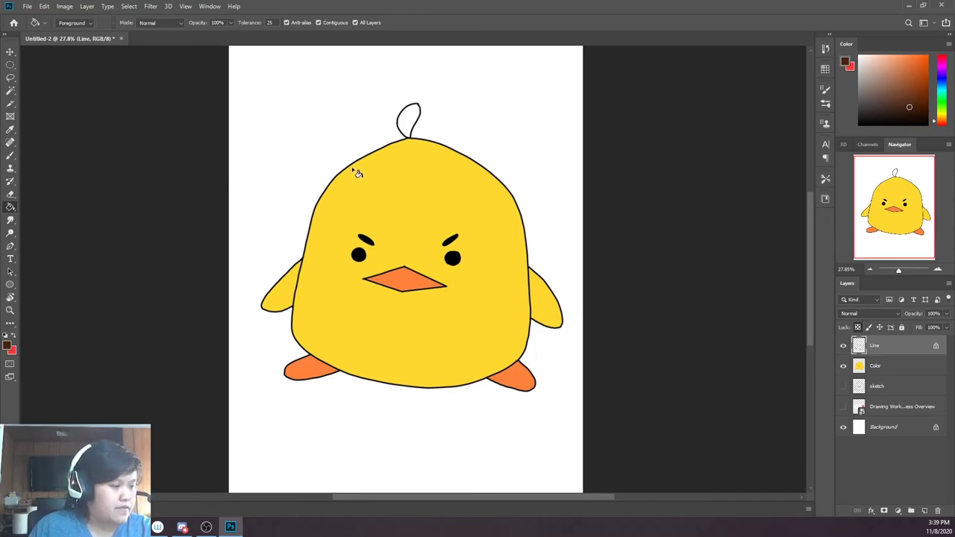
pyautogui.click(318, 23)
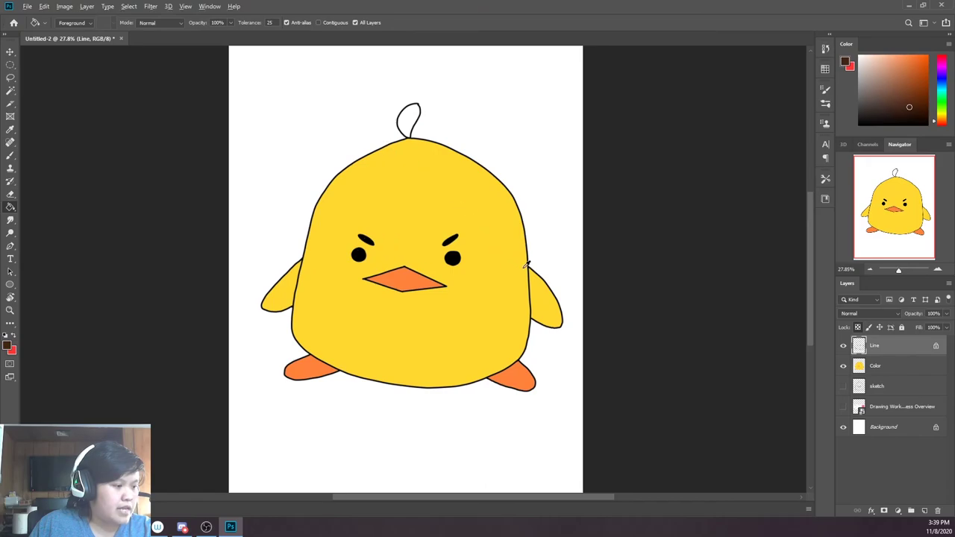
pyautogui.scroll(6, 527, 264)
pyautogui.click(517, 311)
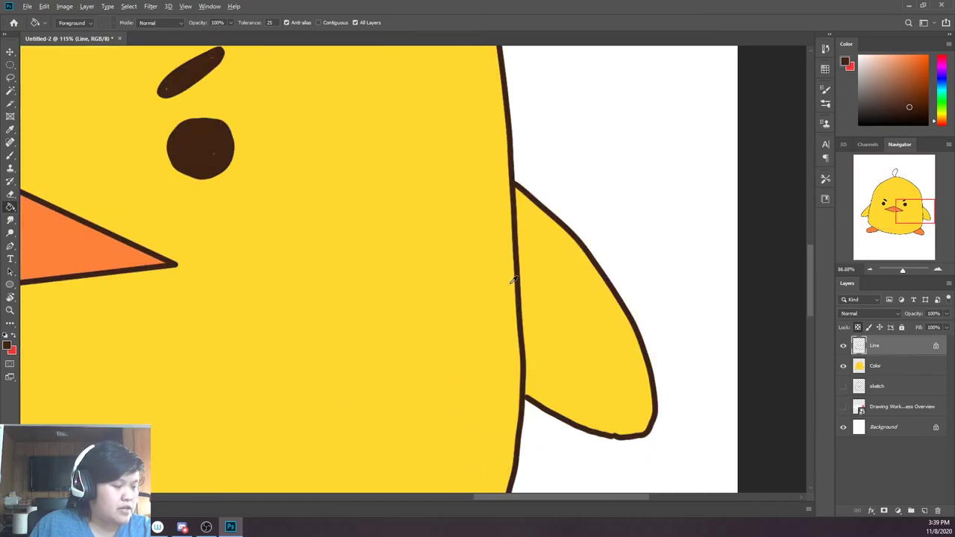
pyautogui.scroll(-6, 513, 280)
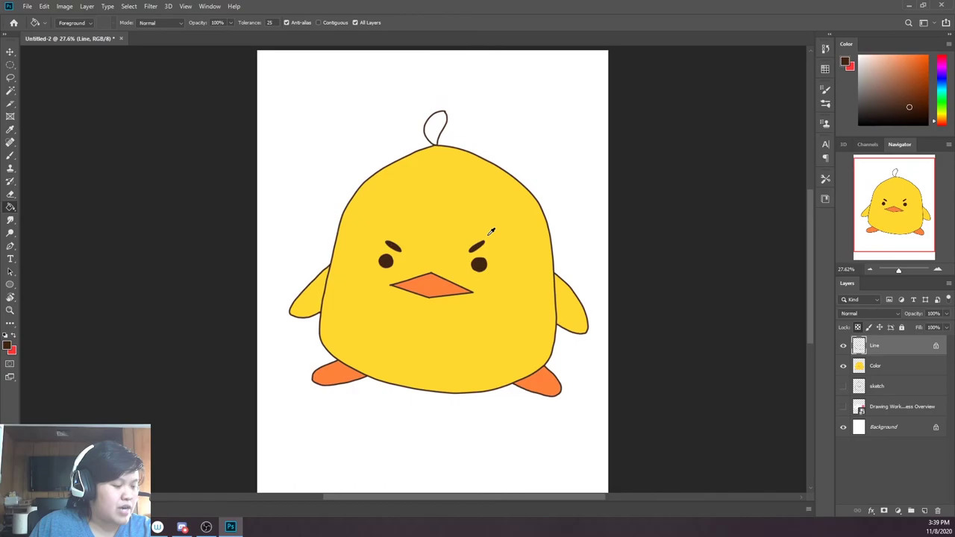
pyautogui.scroll(1, 477, 194)
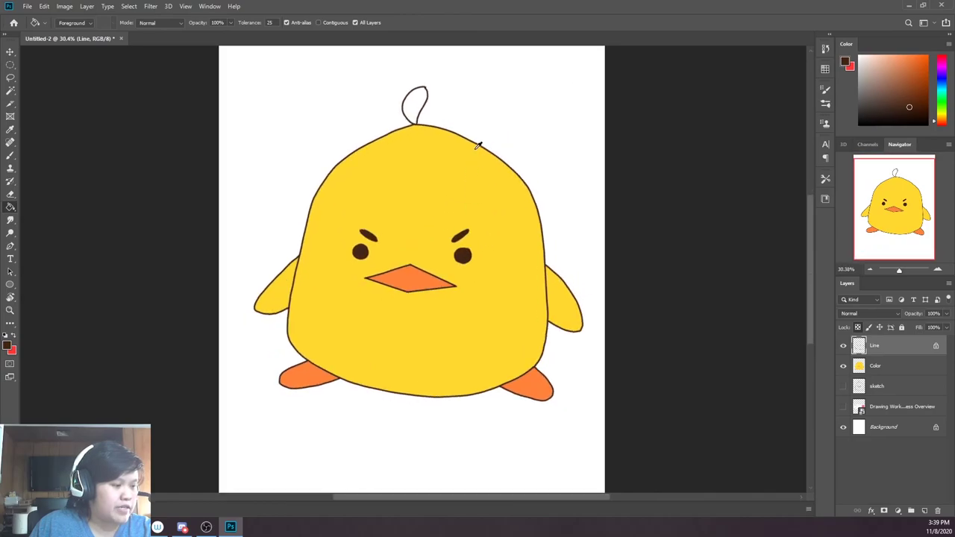
# Add a new layer directly above the Color layer and clip it to the Color layer with a clipping mask
pyautogui.click(873, 385)
pyautogui.click(871, 369)
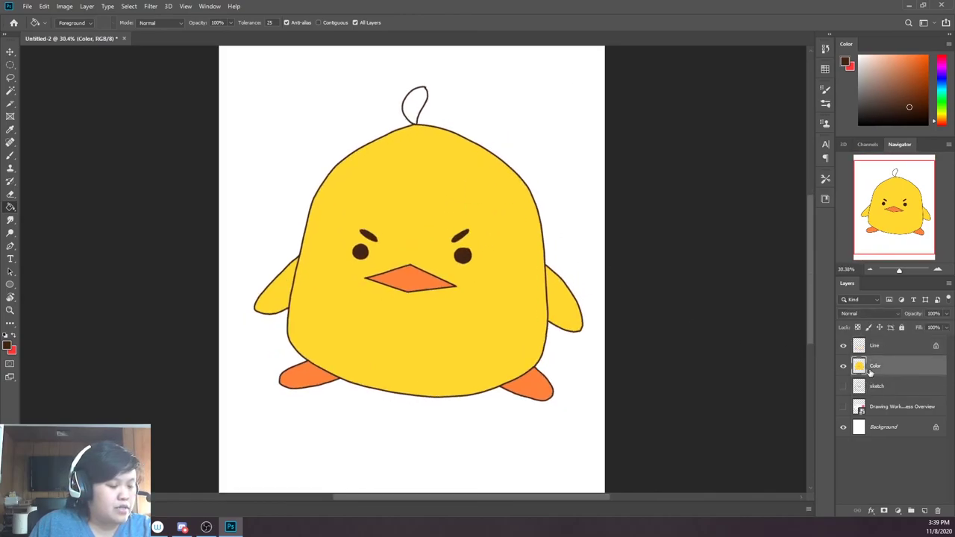
pyautogui.click(867, 381)
pyautogui.click(872, 371)
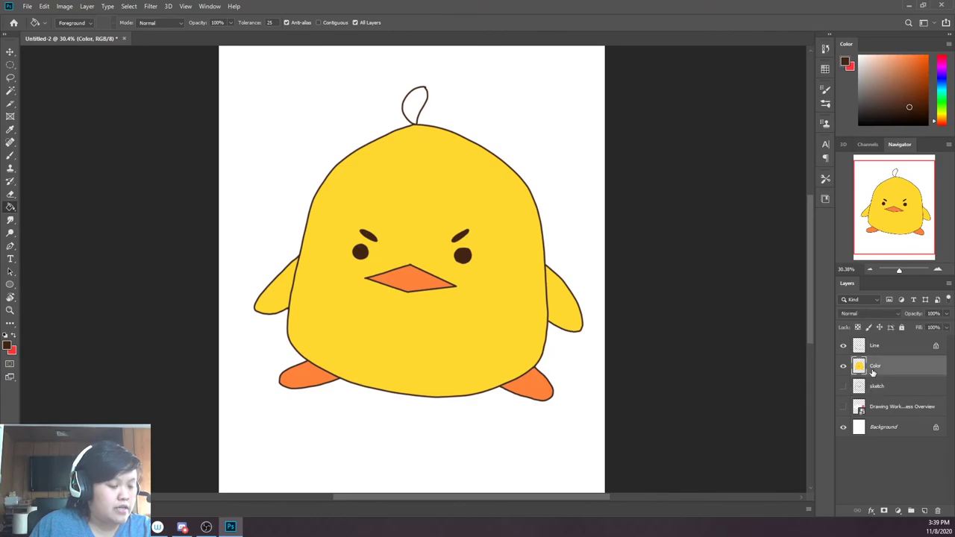
pyautogui.click(925, 511)
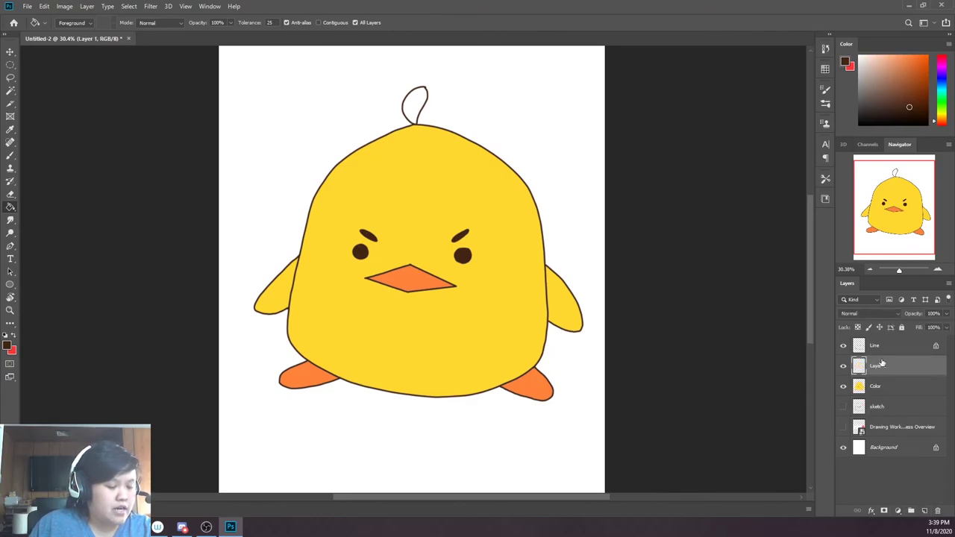
pyautogui.click(868, 391)
pyautogui.click(874, 368)
pyautogui.rightClick(875, 368)
pyautogui.click(774, 298)
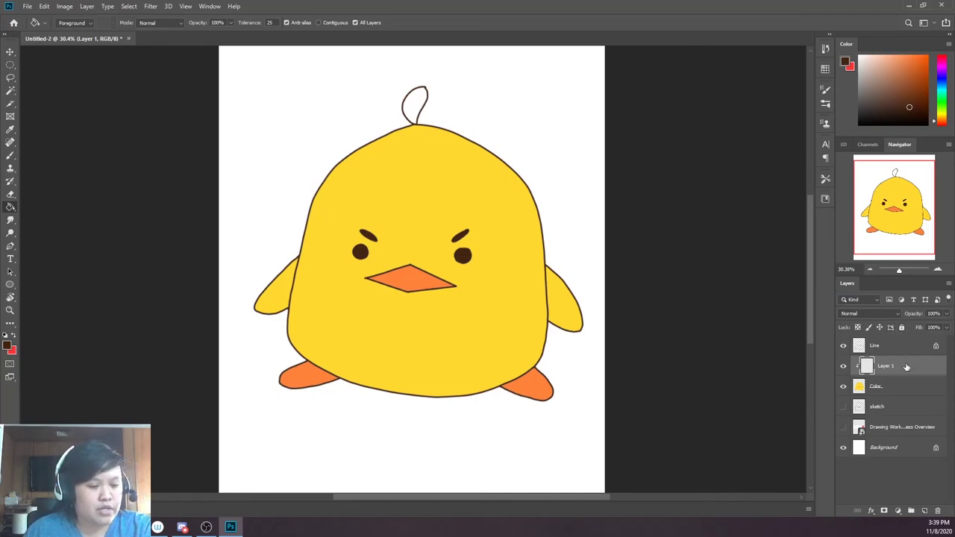
# Brush a muted orange test stroke diagonally across the bird on the clipped layer, and undo it
pyautogui.press('b')
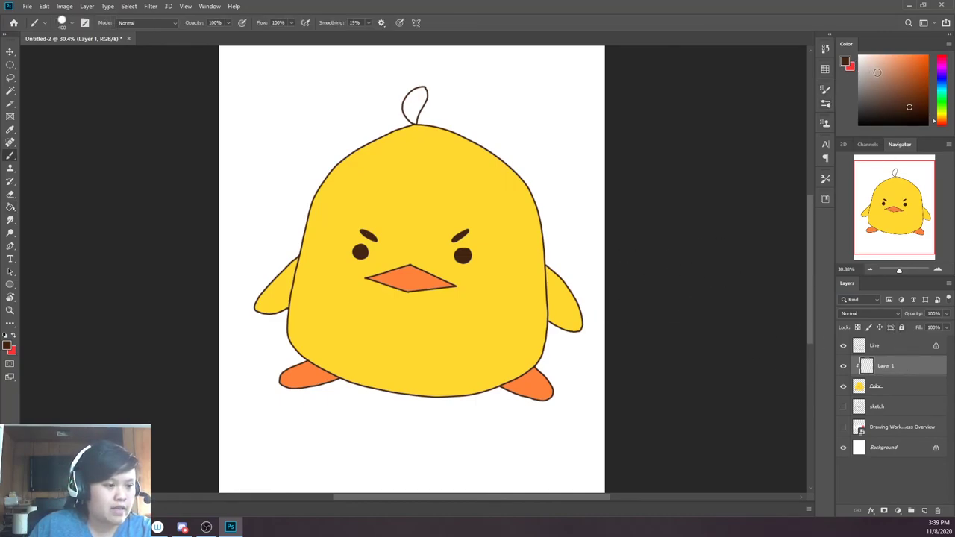
pyautogui.click(909, 65)
pyautogui.moveTo(486, 196); pyautogui.dragTo(189, 408)
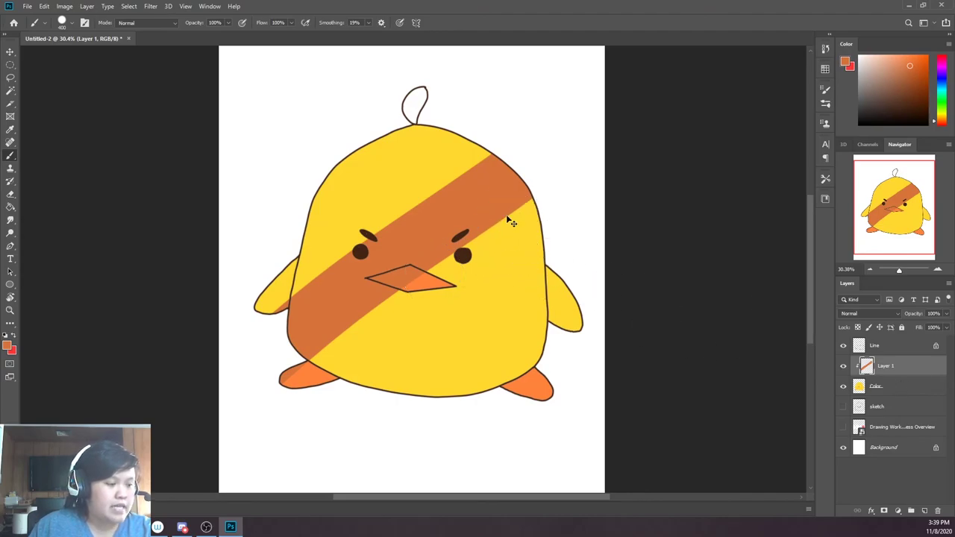
pyautogui.hotkey('ctrl', 'z')
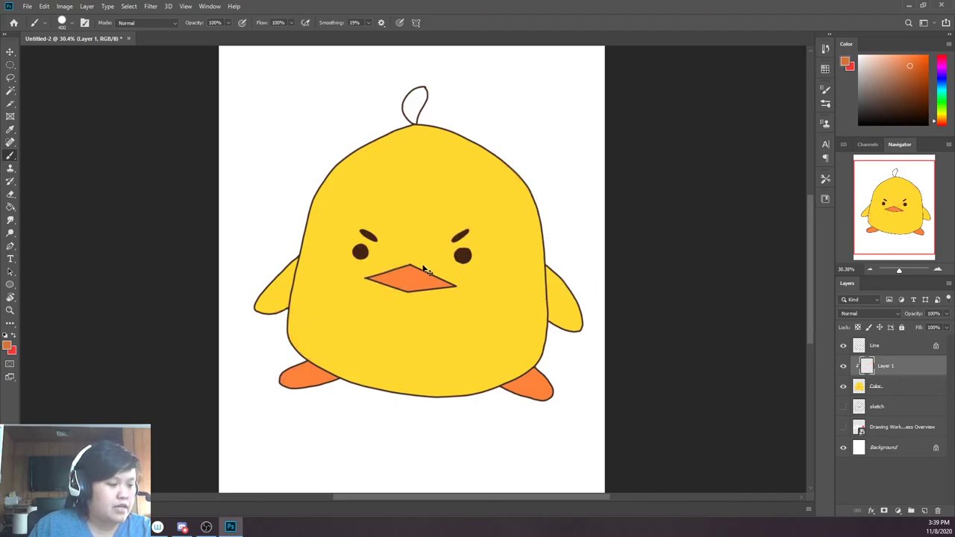
# Set the clipped layer's blend mode to Multiply and brush a dull tan shadow along the body's lower right edge
pyautogui.click(866, 314)
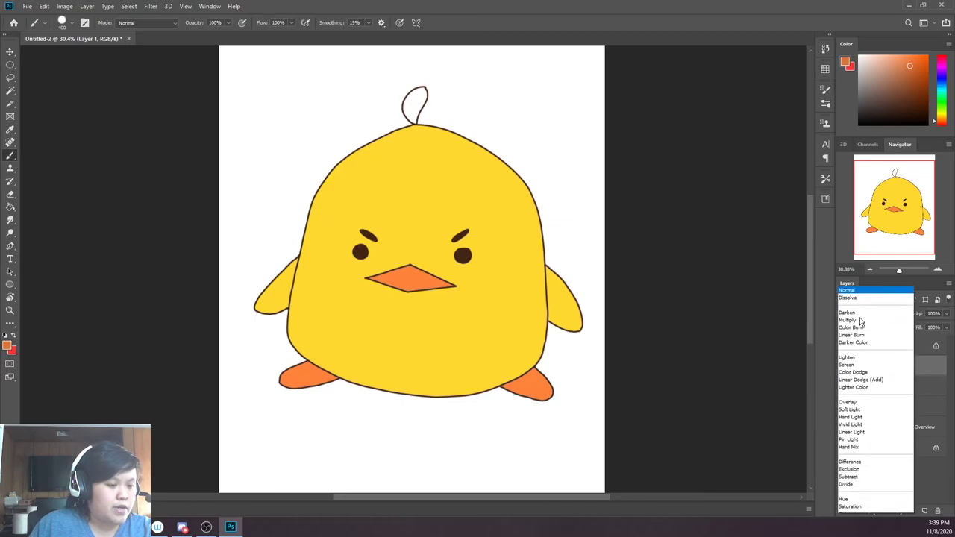
pyautogui.click(860, 311)
pyautogui.click(880, 71)
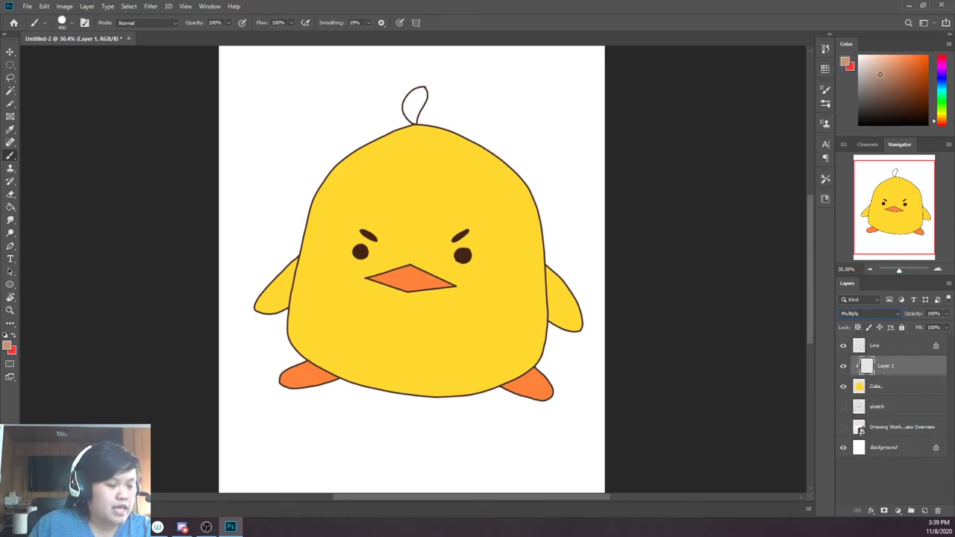
pyautogui.moveTo(556, 258)
pyautogui.mouseDown()
pyautogui.moveTo(402, 416)
pyautogui.moveTo(392, 388)
pyautogui.mouseUp()
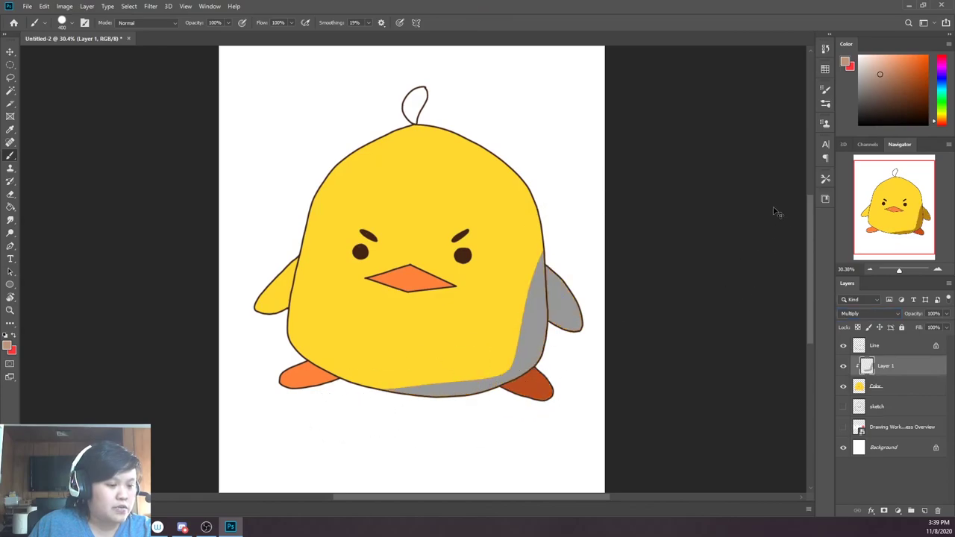
# Replace the tan shadow with a lighter peach one across the body's lower right, the right wing and the undersides of both feet
pyautogui.click(880, 62)
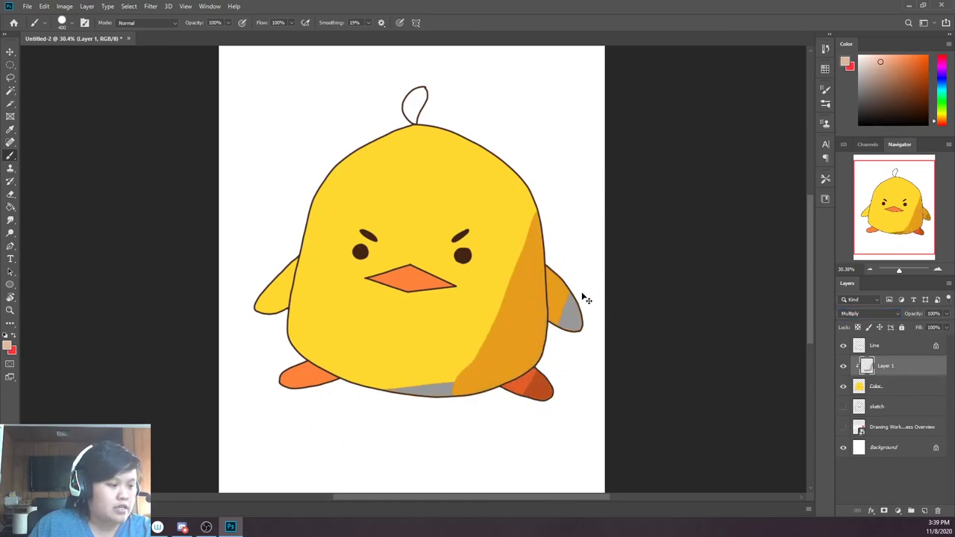
pyautogui.hotkey('ctrl', 'z')
pyautogui.hotkey('ctrl', 'z')
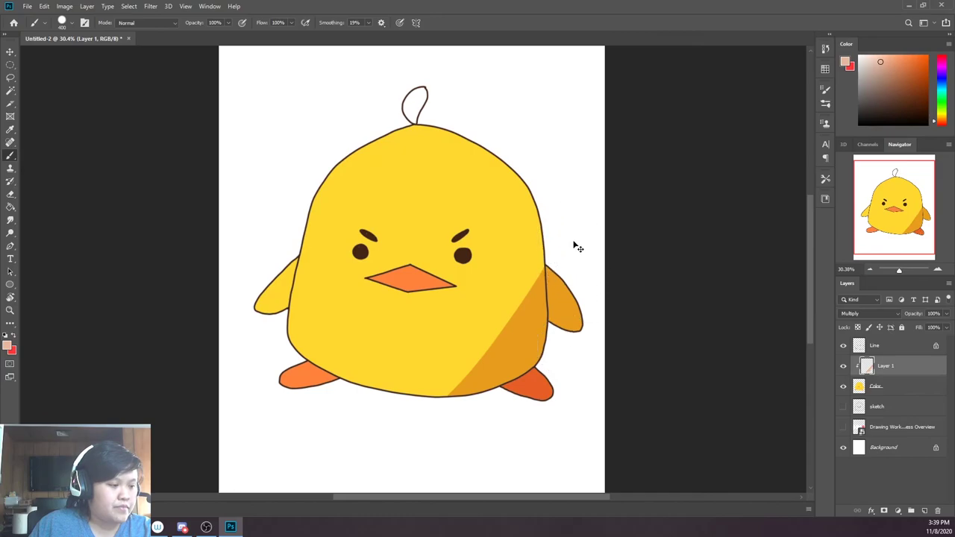
pyautogui.hotkey('ctrl', 'z')
pyautogui.moveTo(588, 233)
pyautogui.mouseDown()
pyautogui.moveTo(507, 355)
pyautogui.moveTo(347, 431)
pyautogui.moveTo(321, 420)
pyautogui.moveTo(562, 285)
pyautogui.moveTo(506, 444)
pyautogui.moveTo(575, 268)
pyautogui.moveTo(539, 335)
pyautogui.moveTo(550, 276)
pyautogui.moveTo(566, 253)
pyautogui.moveTo(485, 376)
pyautogui.mouseUp()
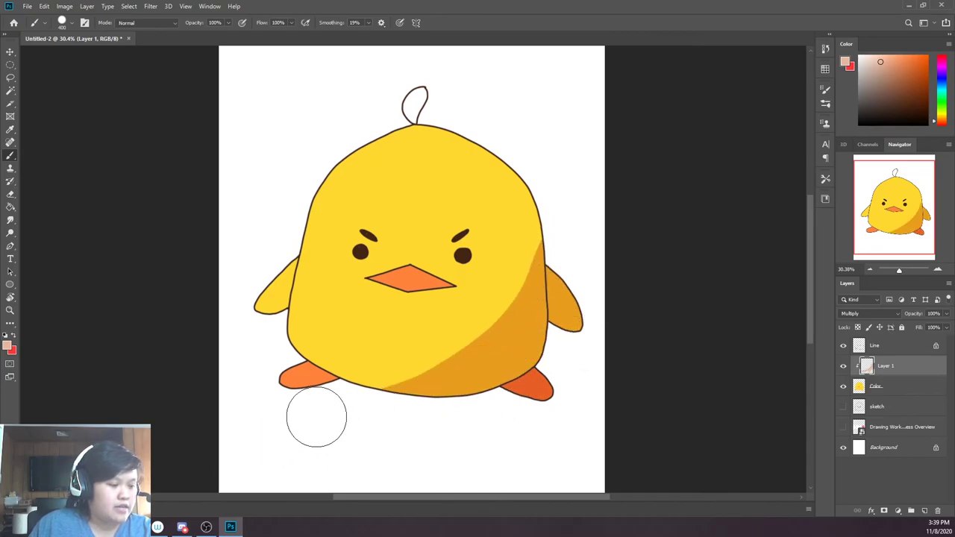
pyautogui.moveTo(316, 420); pyautogui.dragTo(330, 405)
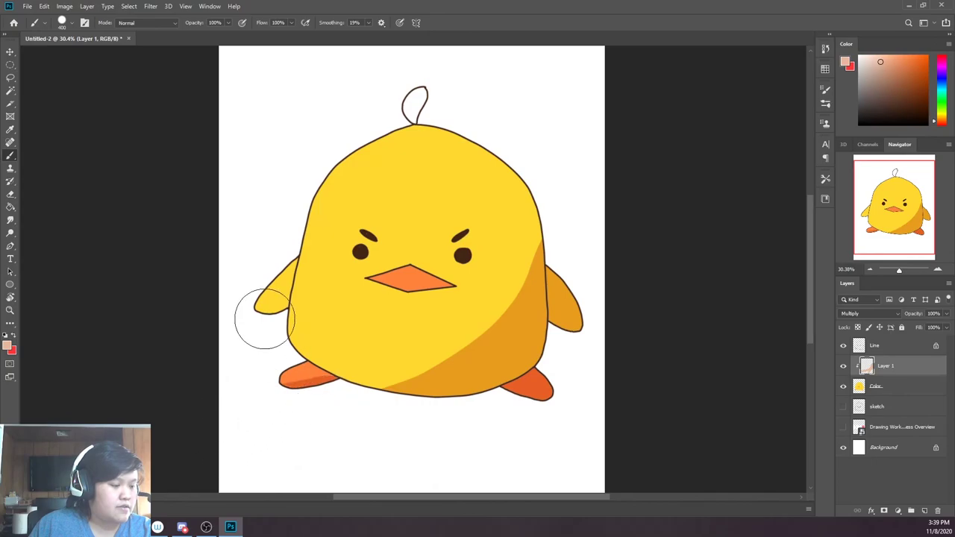
# Hide the Line, shading and Color layers and view the sketch layer on its own before hiding it again
pyautogui.scroll(-2, 523, 224)
pyautogui.scroll(1, 483, 188)
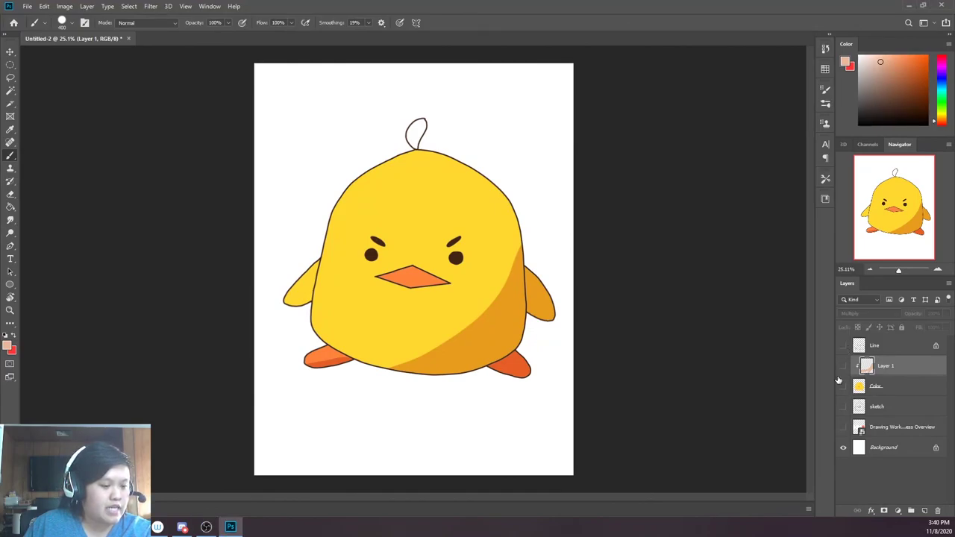
pyautogui.moveTo(844, 346); pyautogui.dragTo(848, 420)
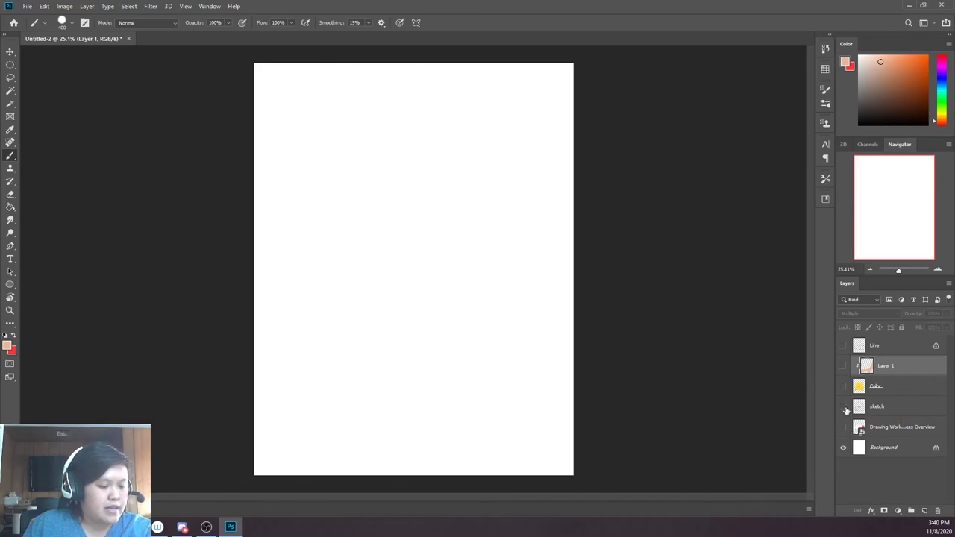
pyautogui.click(842, 407)
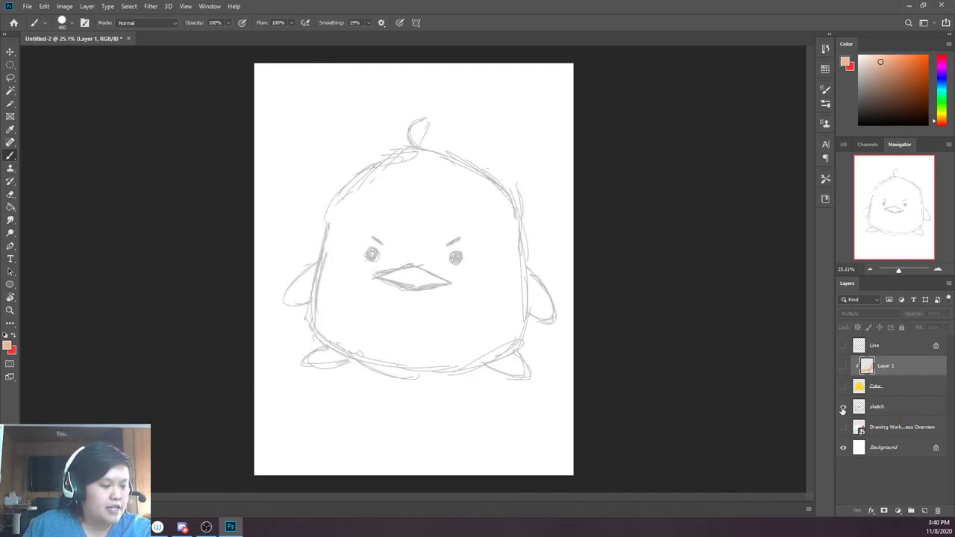
pyautogui.click(843, 407)
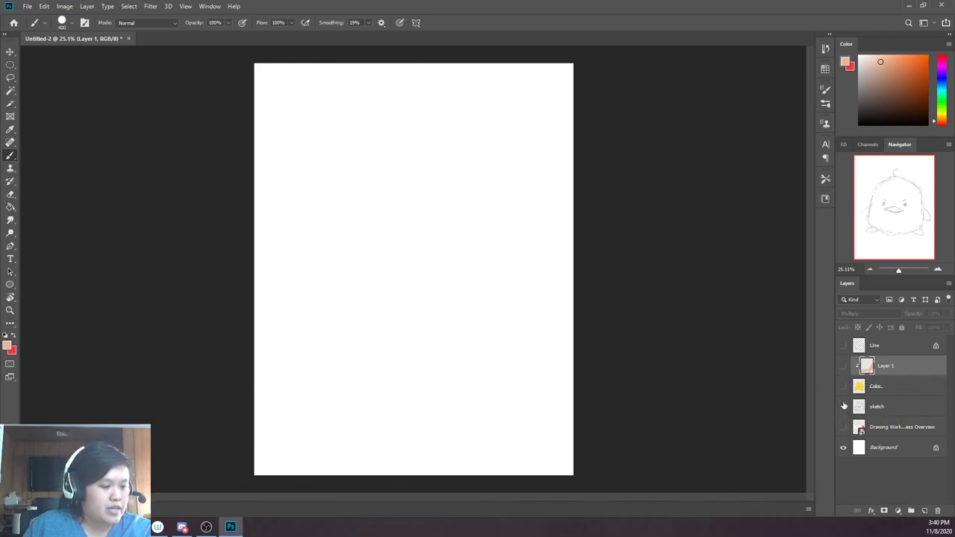
# Turn the Color, Line and clipped shading layers back on one at a time to review each stage of the drawing
pyautogui.click(843, 346)
pyautogui.click(843, 345)
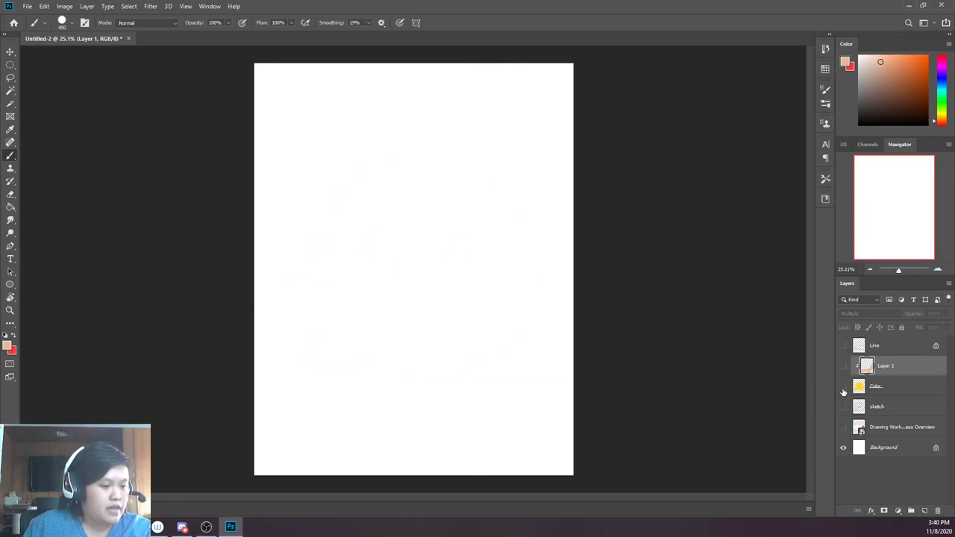
pyautogui.click(844, 386)
pyautogui.click(843, 345)
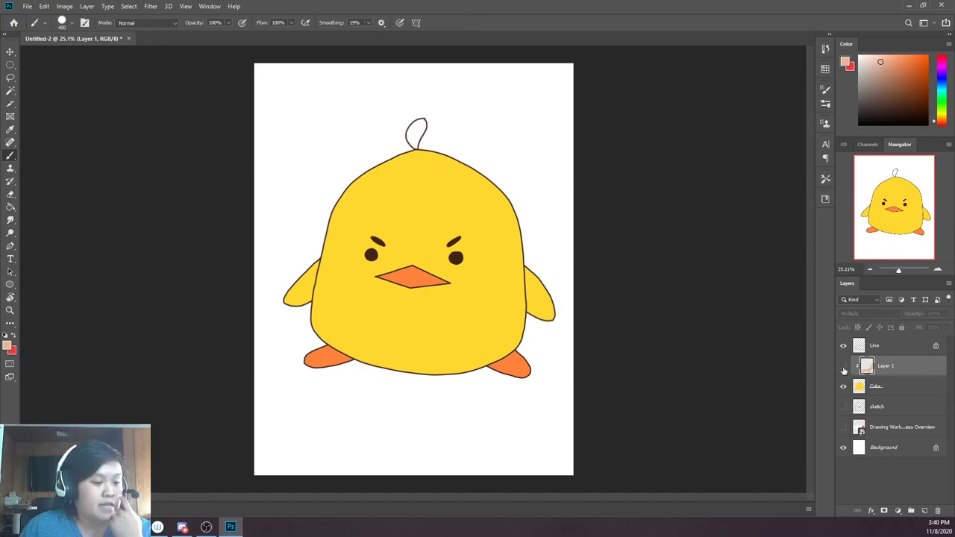
pyautogui.click(843, 366)
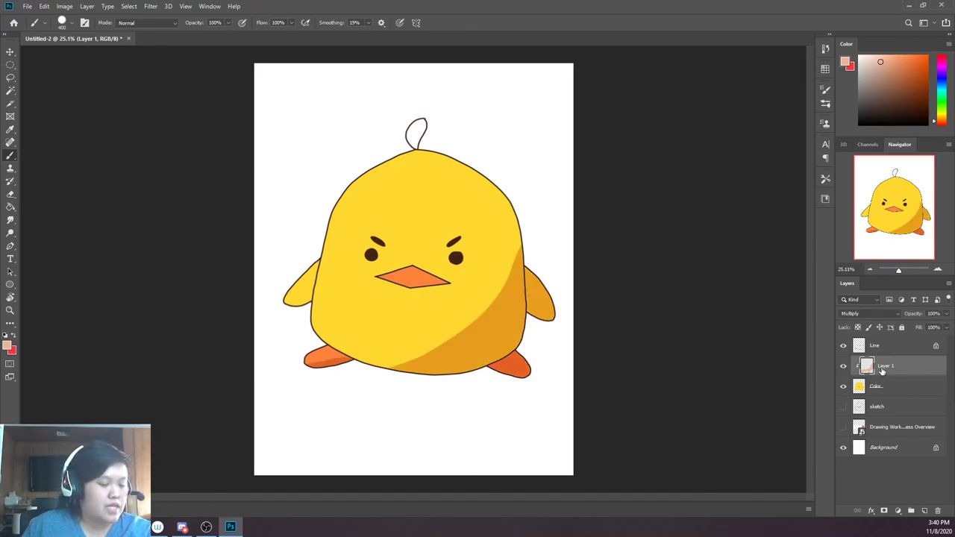
pyautogui.rightClick(878, 370)
pyautogui.click(909, 377)
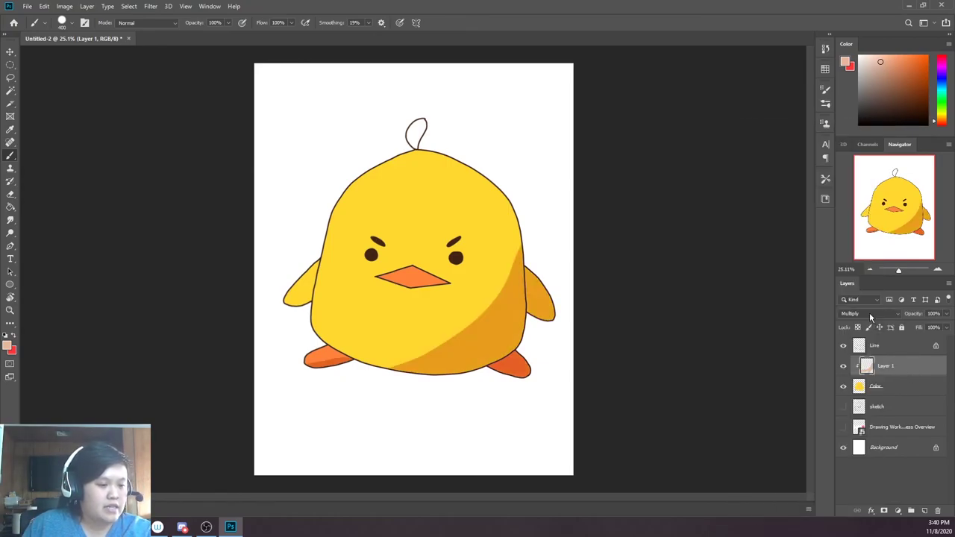